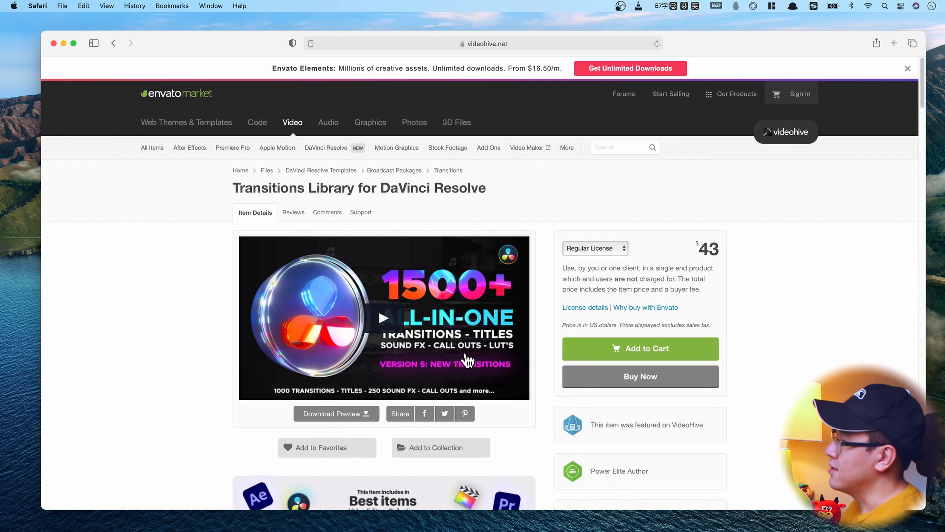
- Review the Transitions Library for DaVinci Resolve product page, from its overview and feature list through the titles, call-outs and drag-and-drop demos
{"action": "scroll", "coordinate": [505, 357], "scroll_direction": "down", "scroll_amount": 10}
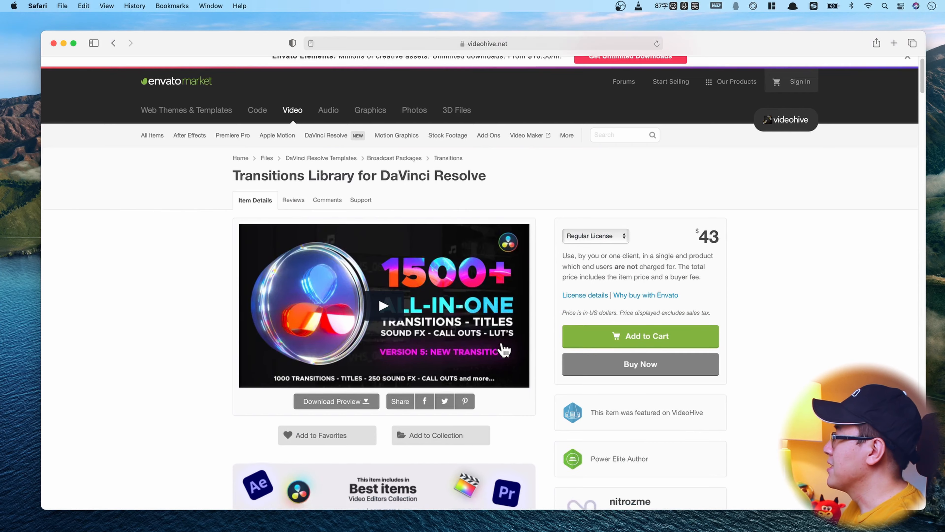
{"action": "scroll", "coordinate": [420, 278], "scroll_direction": "up", "scroll_amount": 2}
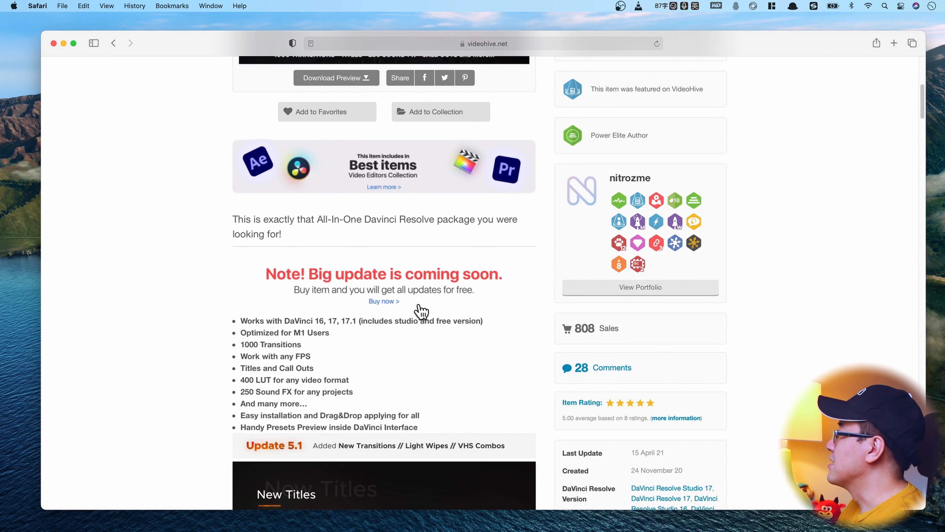
{"action": "scroll", "coordinate": [415, 313], "scroll_direction": "down", "scroll_amount": 4}
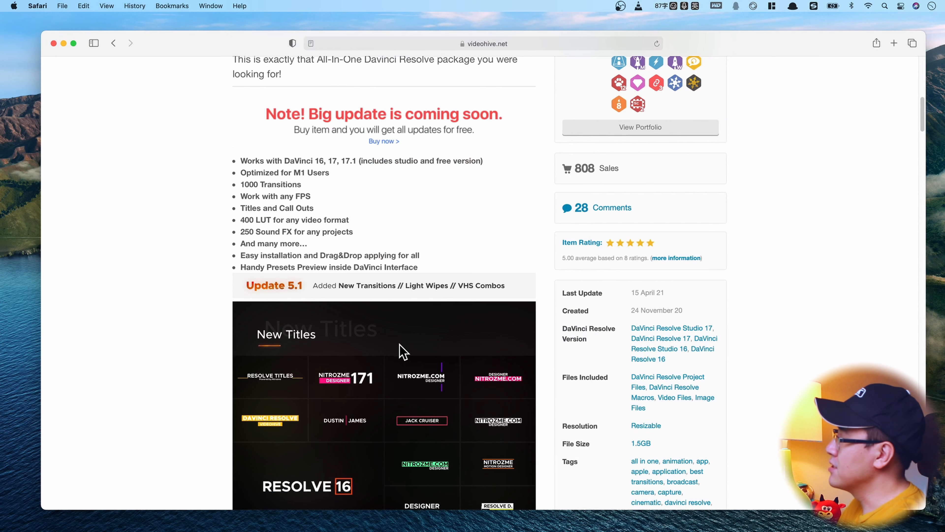
{"action": "scroll", "coordinate": [403, 352], "scroll_direction": "down", "scroll_amount": 9}
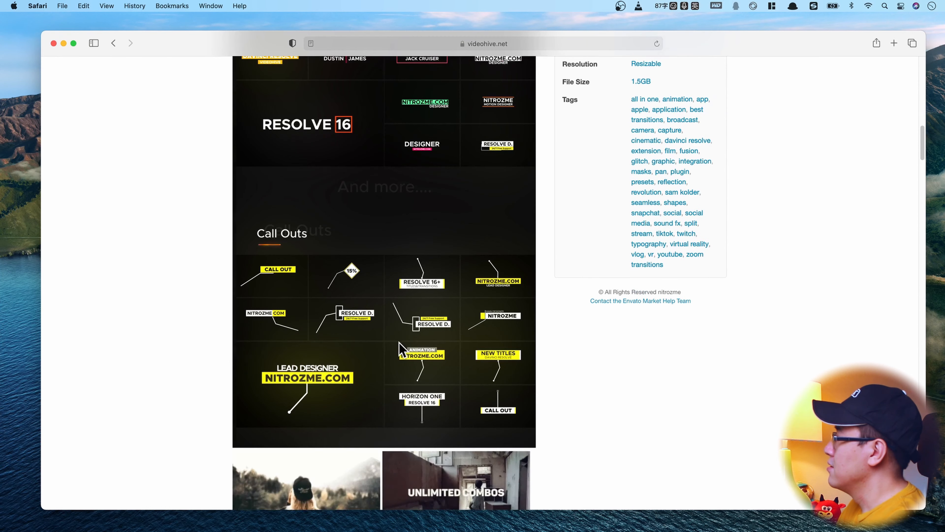
{"action": "scroll", "coordinate": [400, 321], "scroll_direction": "down", "scroll_amount": 6}
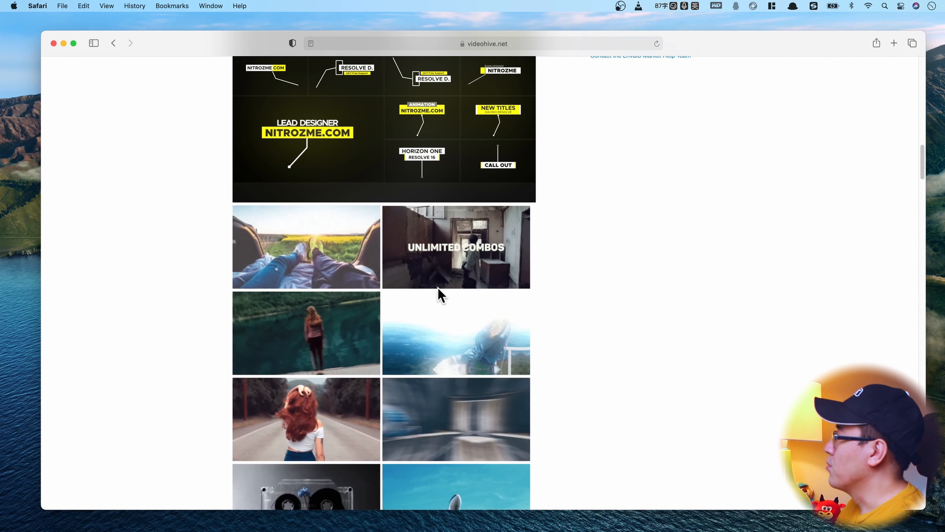
{"action": "scroll", "coordinate": [557, 317], "scroll_direction": "down", "scroll_amount": 13}
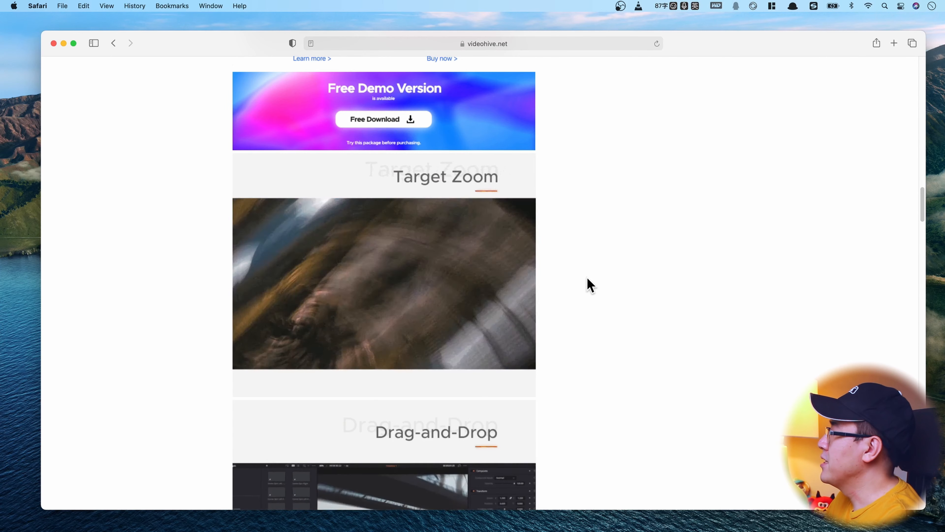
{"action": "scroll", "coordinate": [586, 285], "scroll_direction": "down", "scroll_amount": 5}
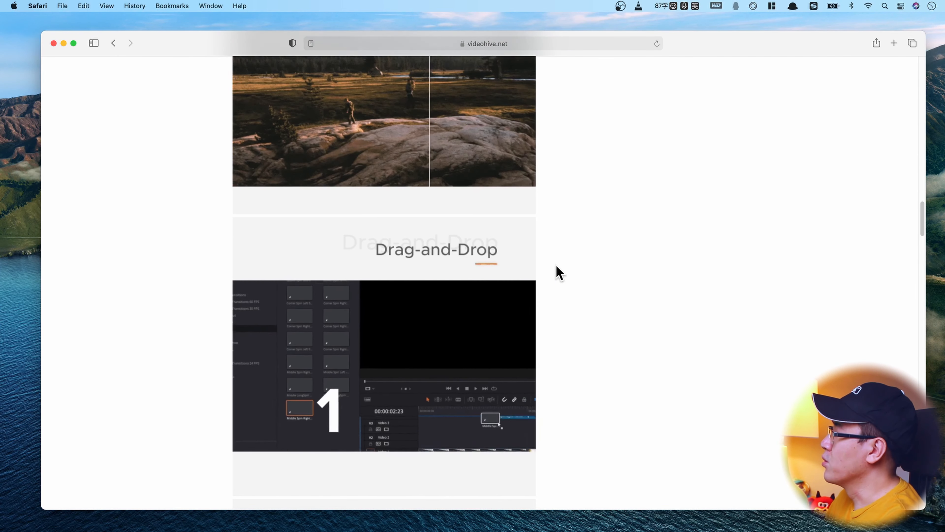
{"action": "scroll", "coordinate": [557, 266], "scroll_direction": "down", "scroll_amount": 5}
{"action": "scroll", "coordinate": [555, 265], "scroll_direction": "down", "scroll_amount": 8}
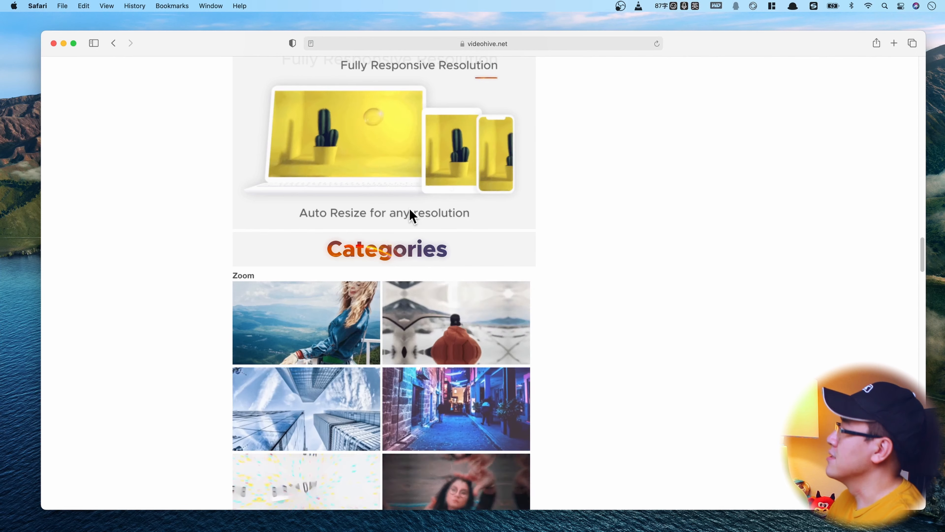
- Examine the transition category previews, from Zoom to Light Leaks, plus the sound effects, description and features sections
{"action": "scroll", "coordinate": [490, 257], "scroll_direction": "down", "scroll_amount": 6}
{"action": "scroll", "coordinate": [490, 257], "scroll_direction": "down", "scroll_amount": 6}
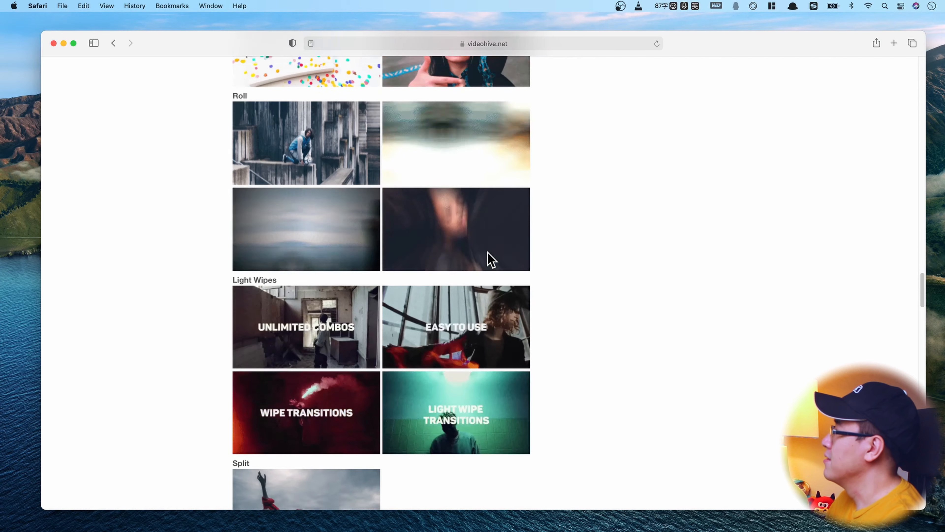
{"action": "scroll", "coordinate": [489, 260], "scroll_direction": "down", "scroll_amount": 4}
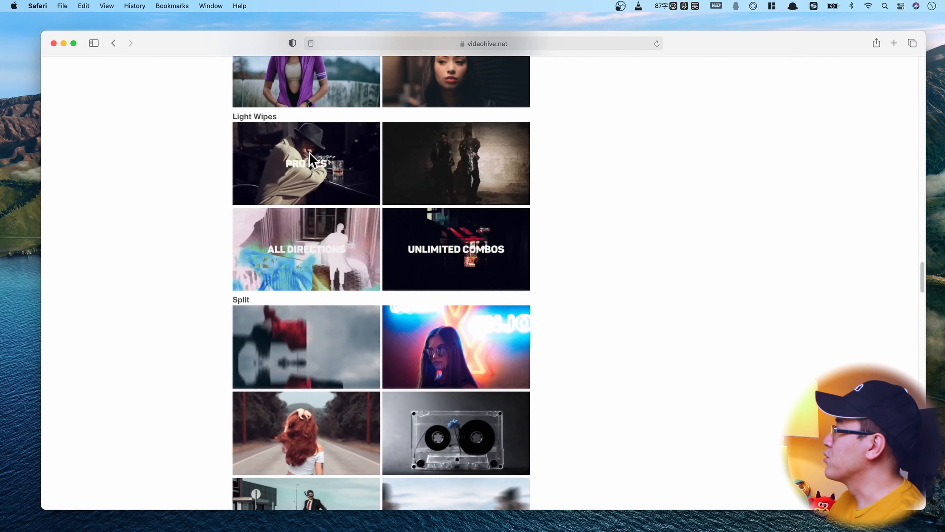
{"action": "scroll", "coordinate": [302, 321], "scroll_direction": "down", "scroll_amount": 10}
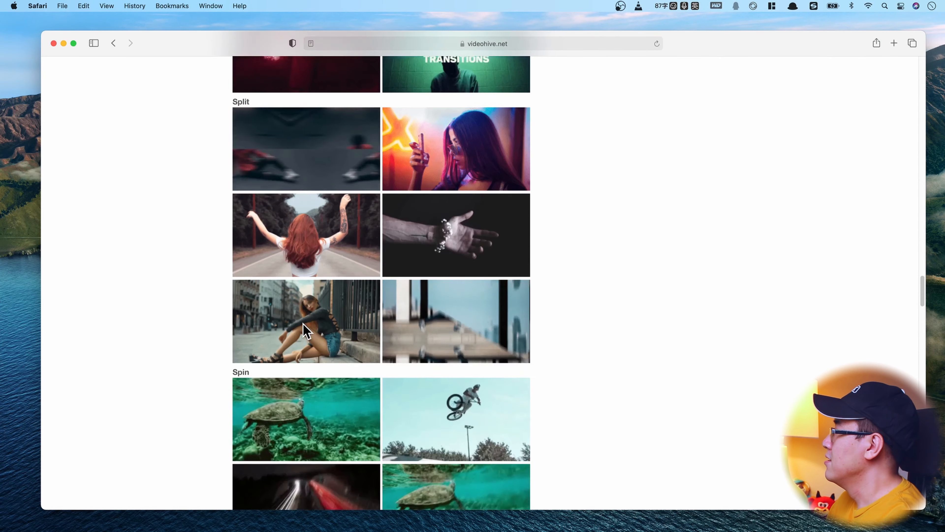
{"action": "scroll", "coordinate": [308, 268], "scroll_direction": "down", "scroll_amount": 2}
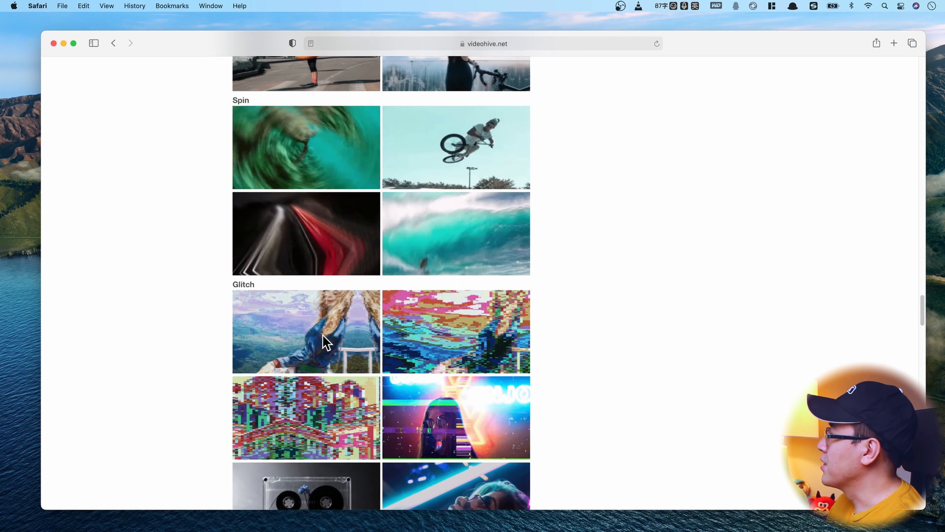
{"action": "scroll", "coordinate": [357, 322], "scroll_direction": "down", "scroll_amount": 15}
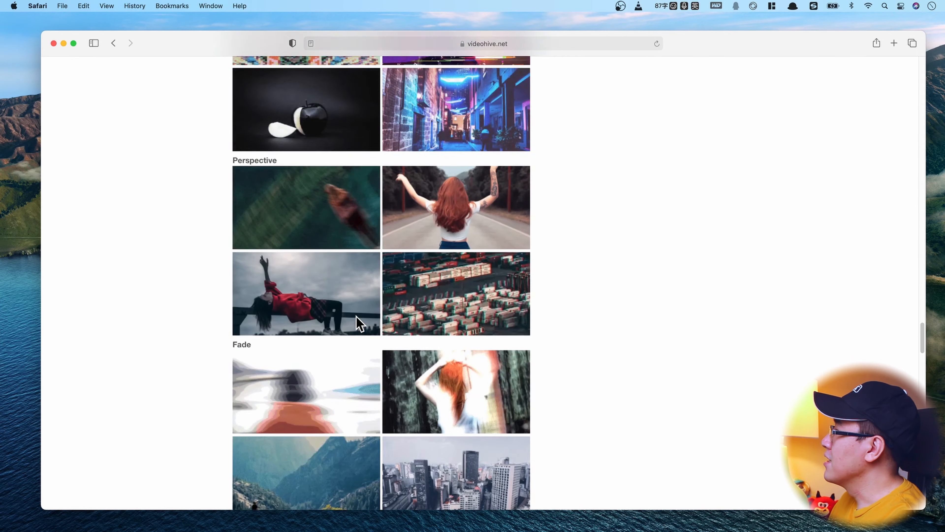
{"action": "scroll", "coordinate": [356, 321], "scroll_direction": "down", "scroll_amount": 4}
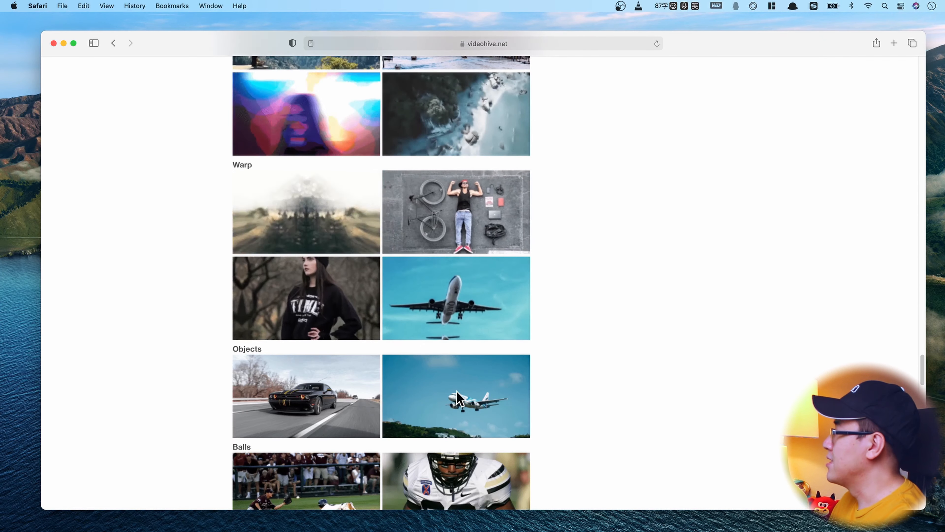
{"action": "scroll", "coordinate": [476, 394], "scroll_direction": "down", "scroll_amount": 8}
{"action": "scroll", "coordinate": [476, 394], "scroll_direction": "down", "scroll_amount": 6}
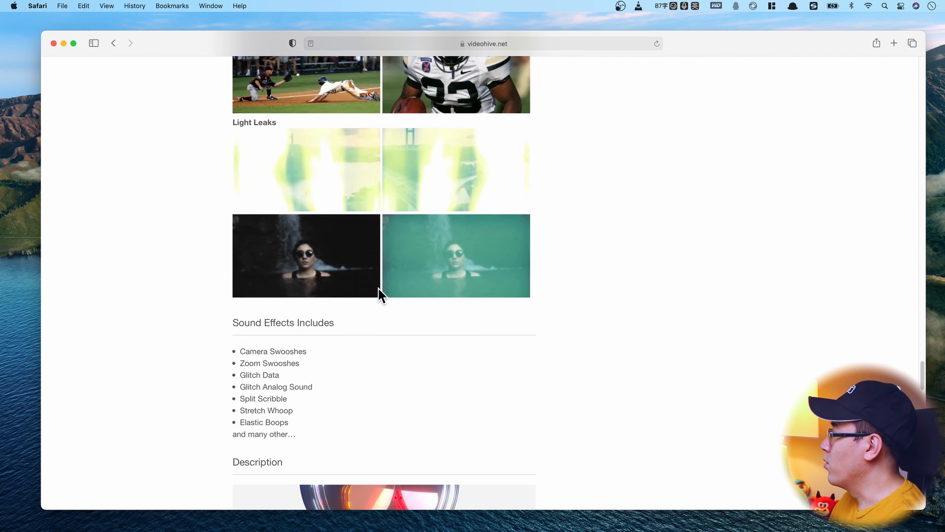
{"action": "scroll", "coordinate": [380, 283], "scroll_direction": "down", "scroll_amount": 7}
{"action": "scroll", "coordinate": [380, 294], "scroll_direction": "down", "scroll_amount": 20}
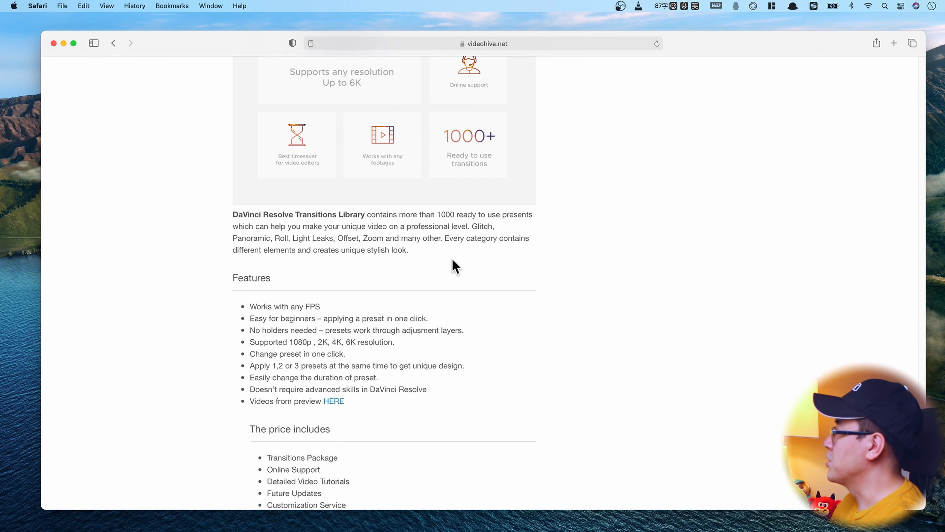
{"action": "scroll", "coordinate": [451, 257], "scroll_direction": "down", "scroll_amount": 1}
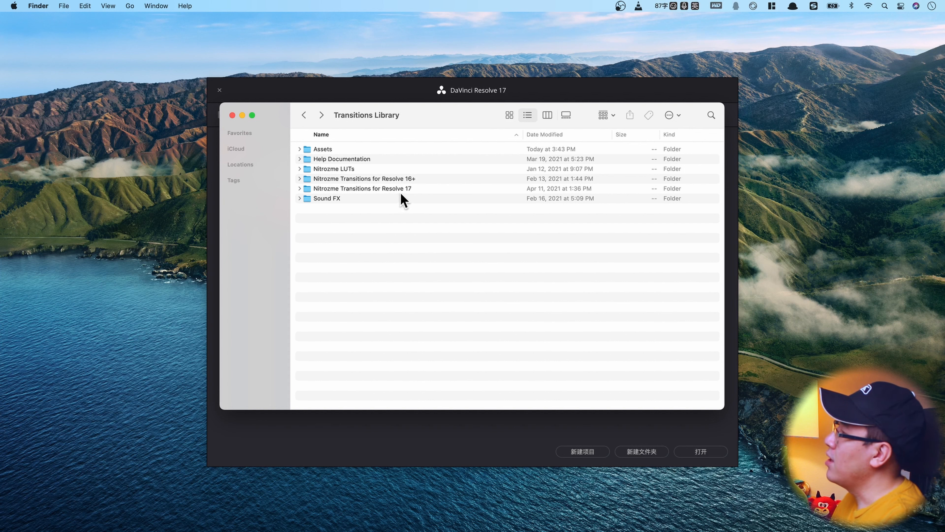
- Open the Nitrozme Transitions for Resolve 17 folder in the Transitions Library and locate Nitrozme Presets Transitions.drp
{"action": "left_click", "coordinate": [409, 178]}
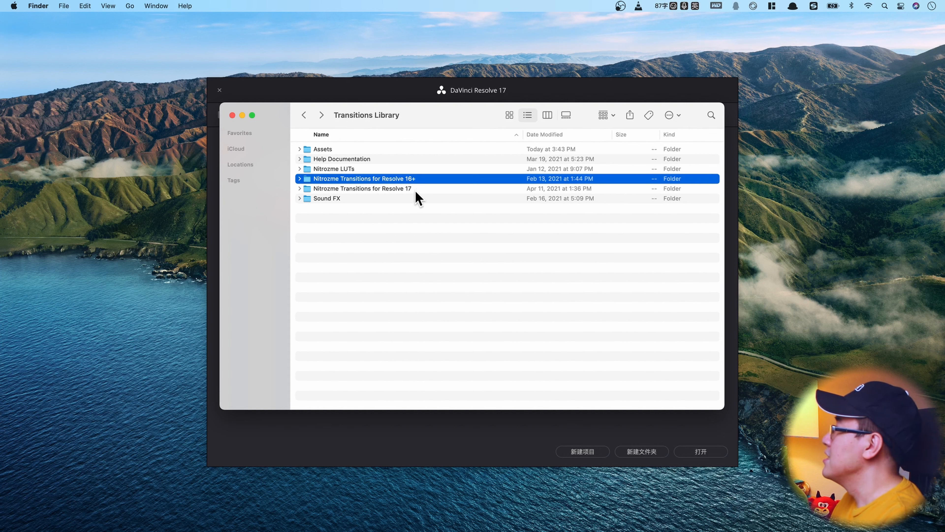
{"action": "left_click", "coordinate": [420, 189]}
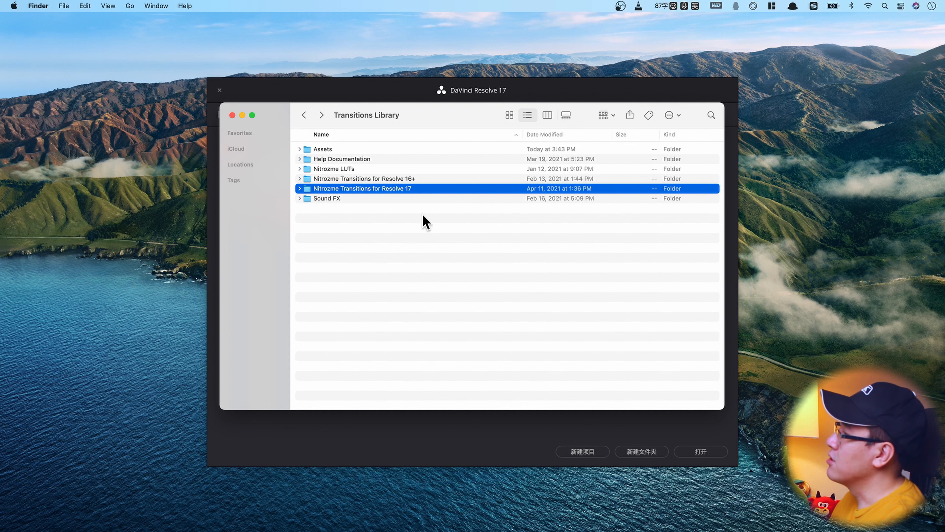
{"action": "double_click", "coordinate": [420, 189]}
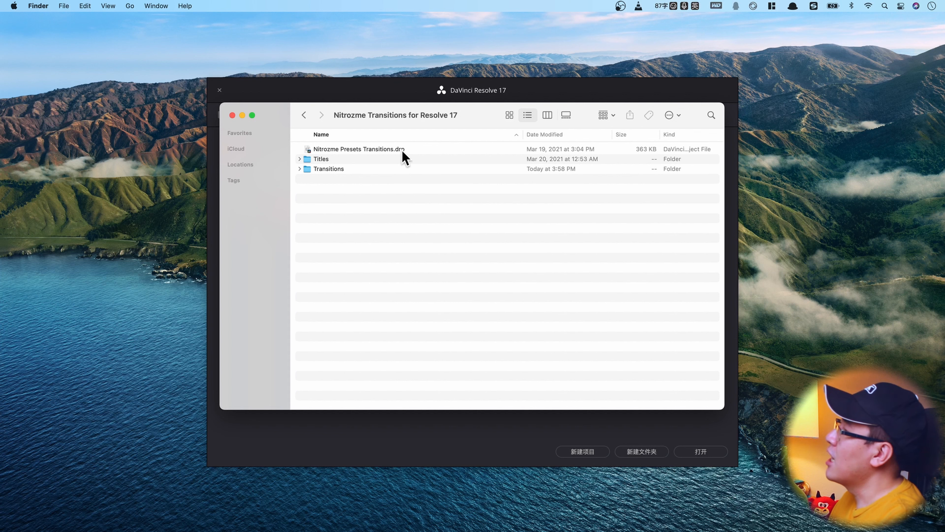
{"action": "left_click", "coordinate": [411, 150]}
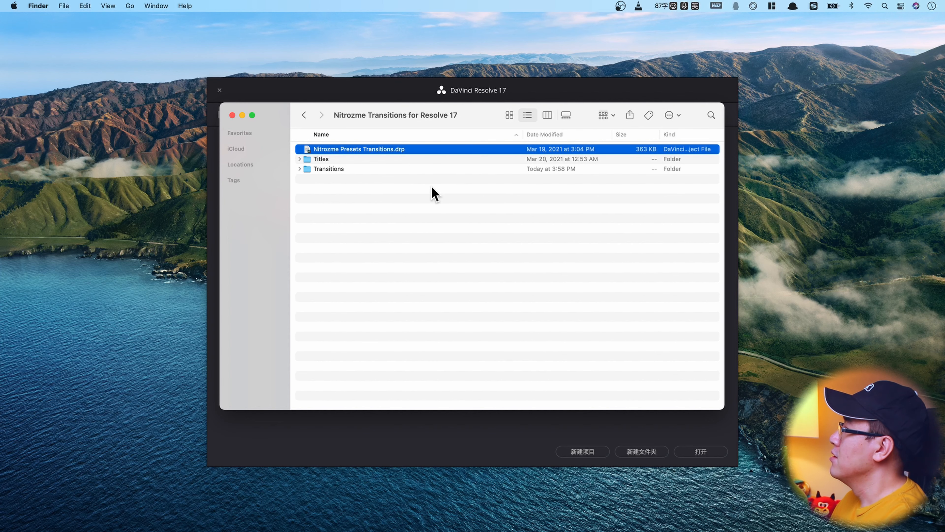
- Switch to DaVinci Resolve and import Nitrozme Presets Transitions.drp from the Nitrozme Transitions for Resolve 17 folder as a project
{"action": "left_click", "coordinate": [399, 91]}
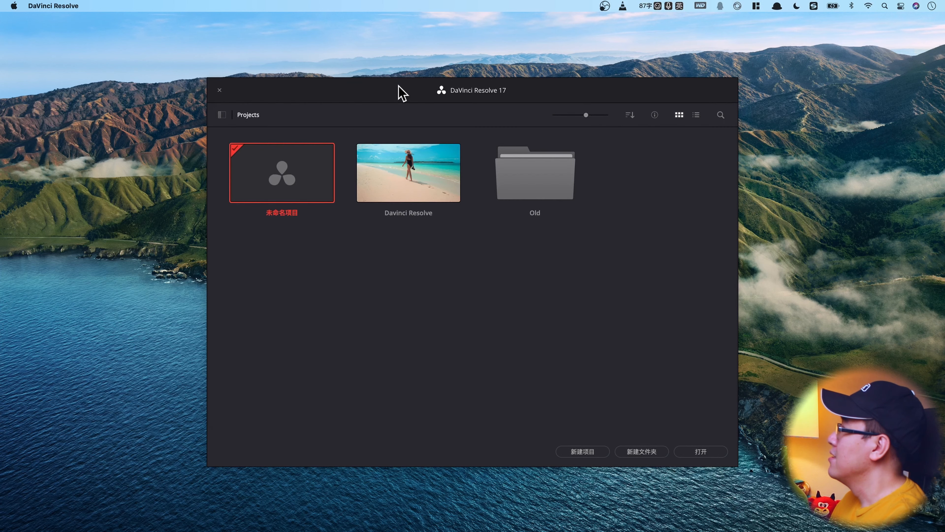
{"action": "right_click", "coordinate": [332, 224]}
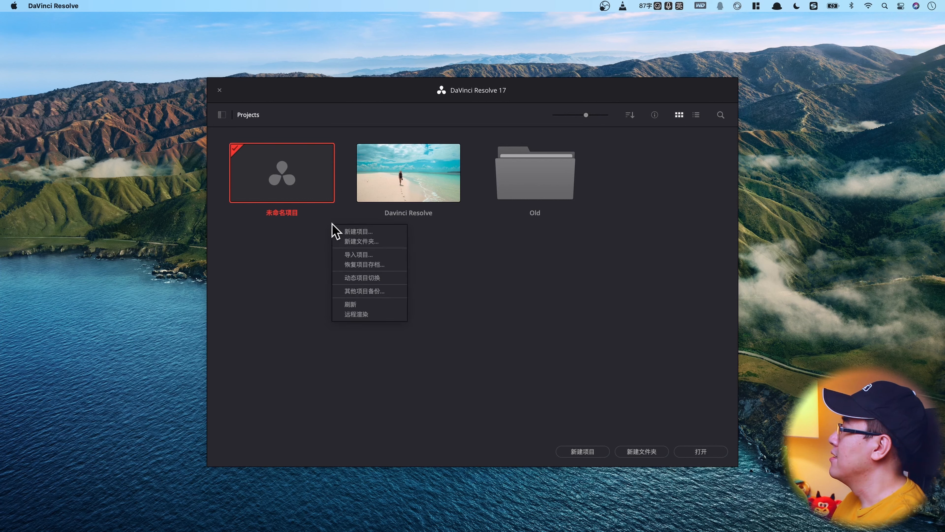
{"action": "left_click", "coordinate": [369, 254]}
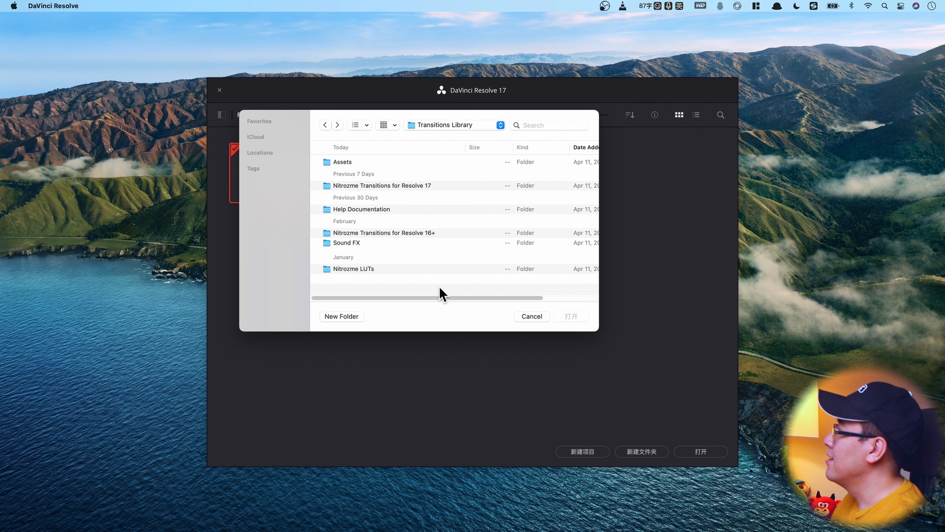
{"action": "double_click", "coordinate": [430, 185]}
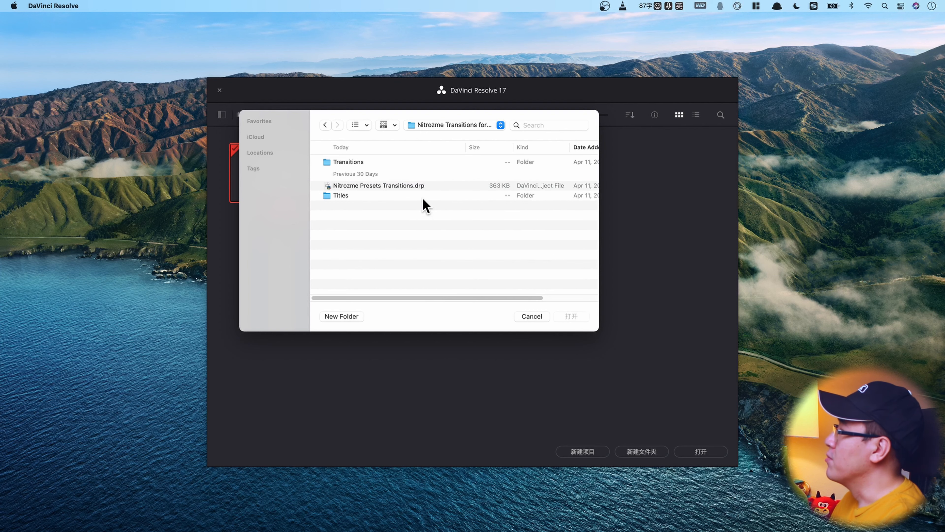
{"action": "left_click", "coordinate": [445, 186]}
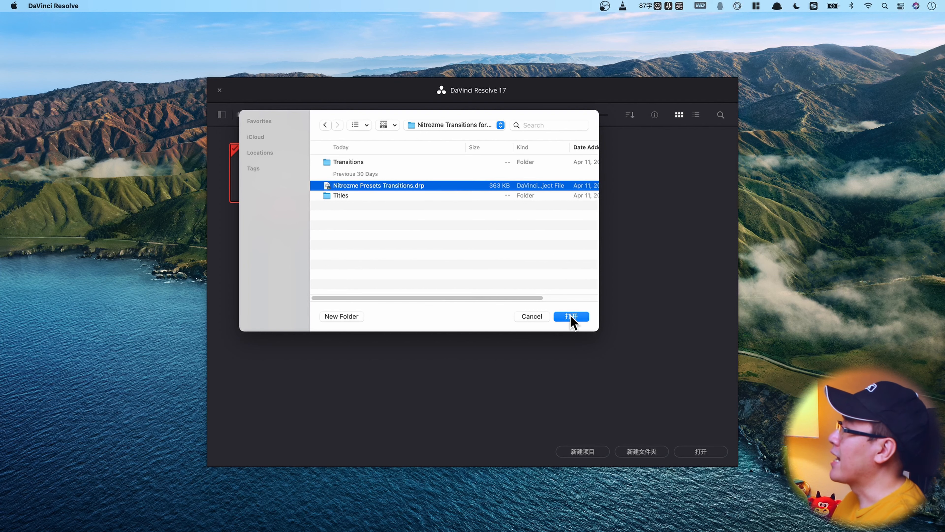
{"action": "left_click", "coordinate": [571, 317]}
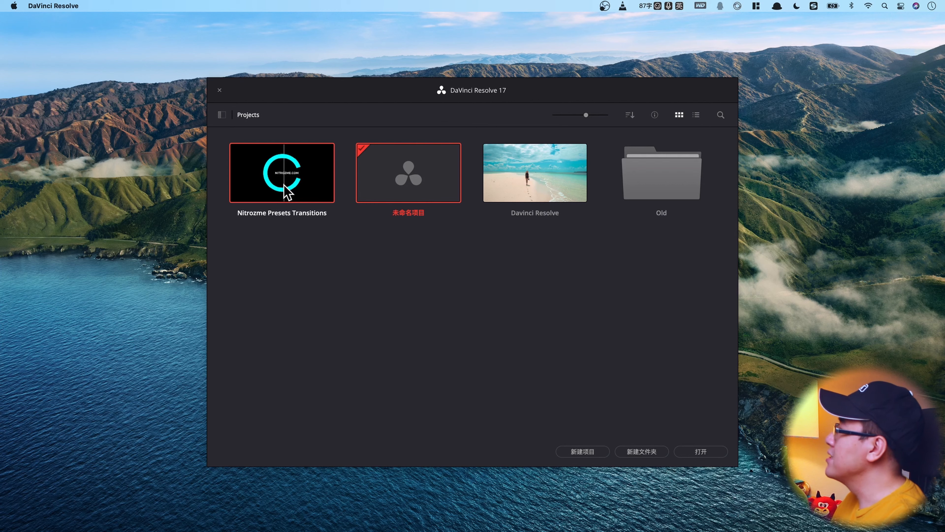
- Open the Nitrozme Presets Transitions project and expand the Nitrozme Transitions bin in the media pool
{"action": "double_click", "coordinate": [286, 191]}
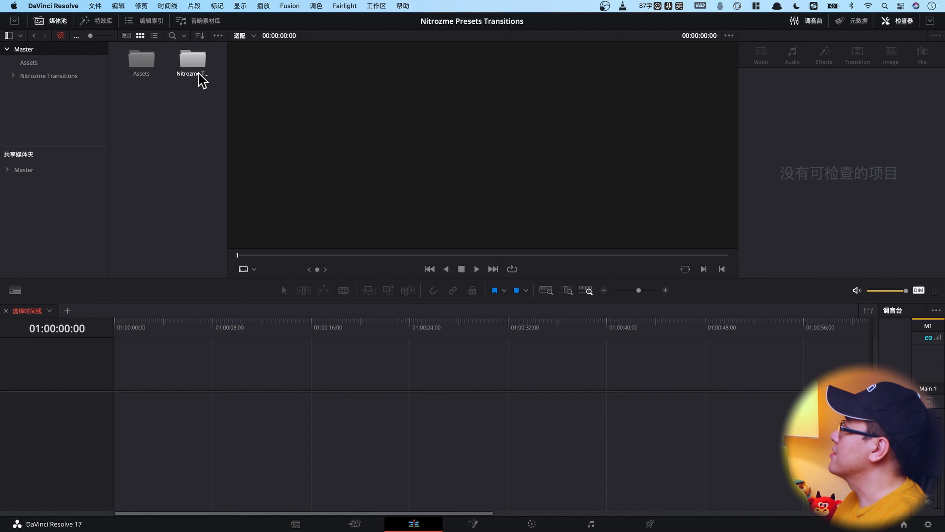
{"action": "left_click", "coordinate": [12, 76]}
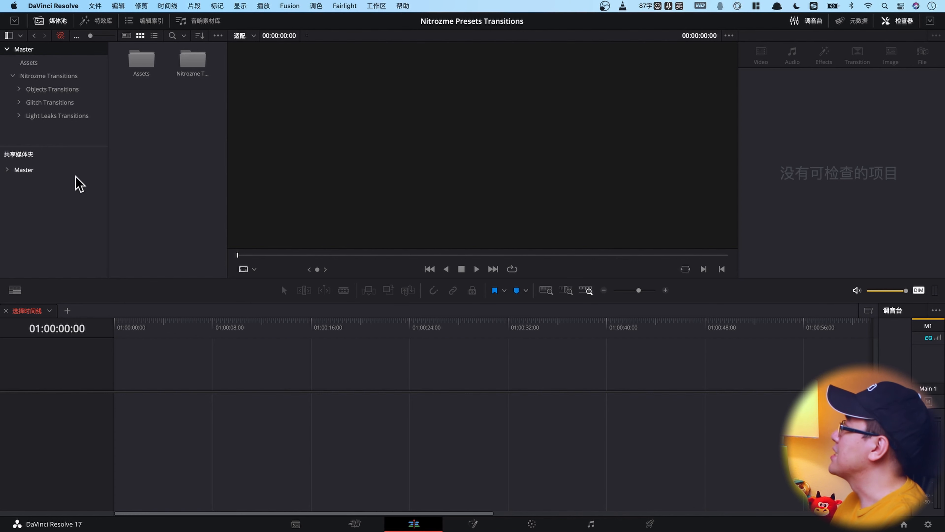
- Check the display options for the setting that shows power bins (显示共享媒体夹)
{"action": "left_click", "coordinate": [240, 6]}
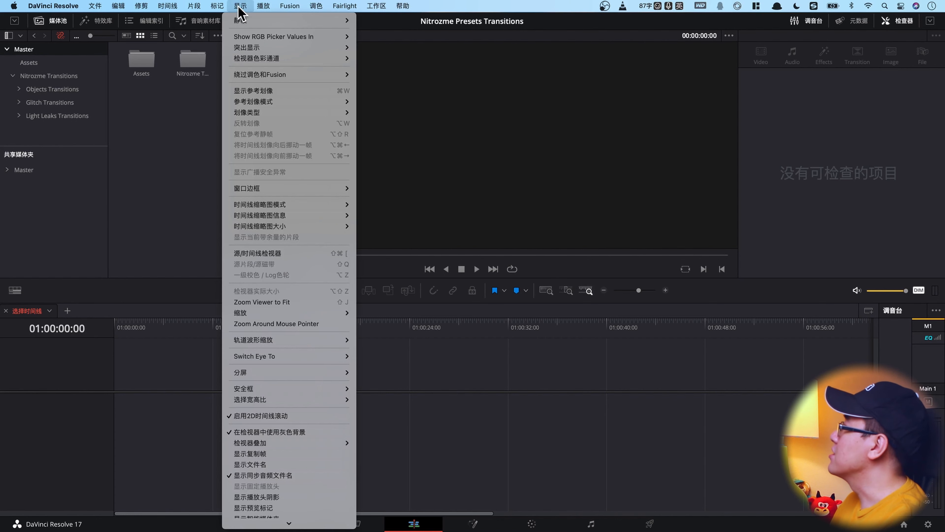
{"action": "scroll", "coordinate": [270, 116], "scroll_direction": "down", "scroll_amount": 3}
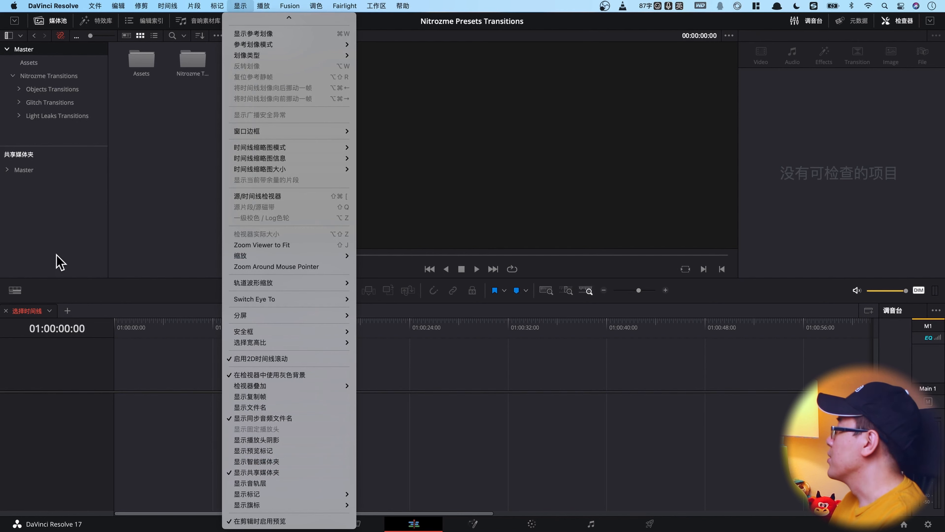
{"action": "left_click", "coordinate": [39, 174]}
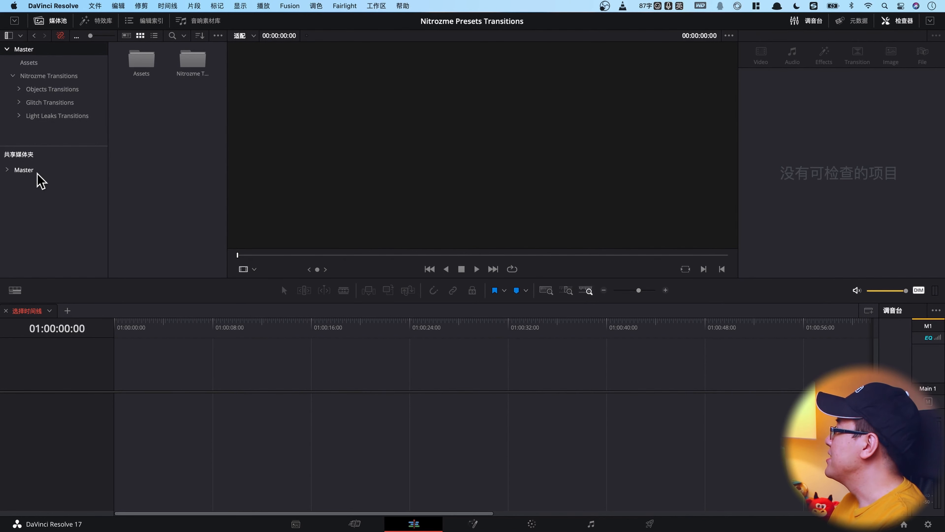
- View the contents of the Master power bin and copy the Nitrozme Transitions bin into the power bins area (共享媒体夹)
{"action": "left_click", "coordinate": [37, 172]}
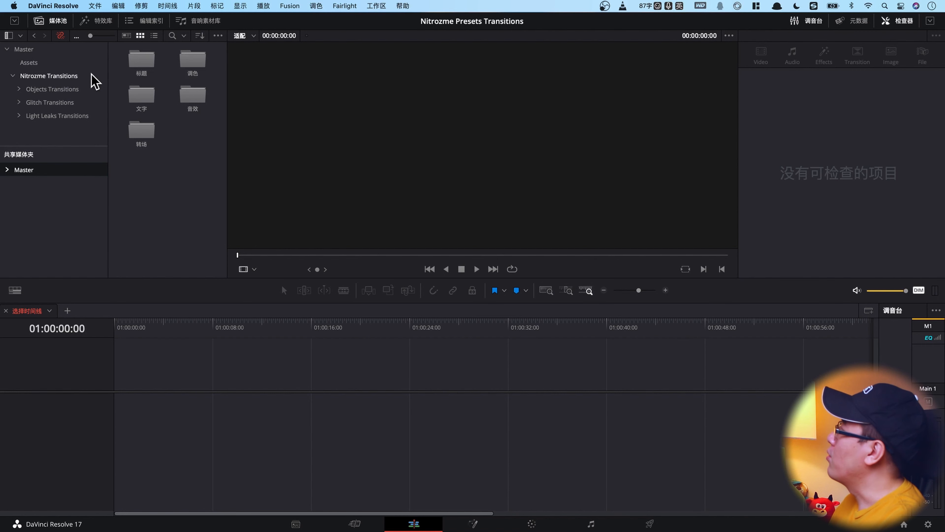
{"action": "left_click", "coordinate": [54, 76]}
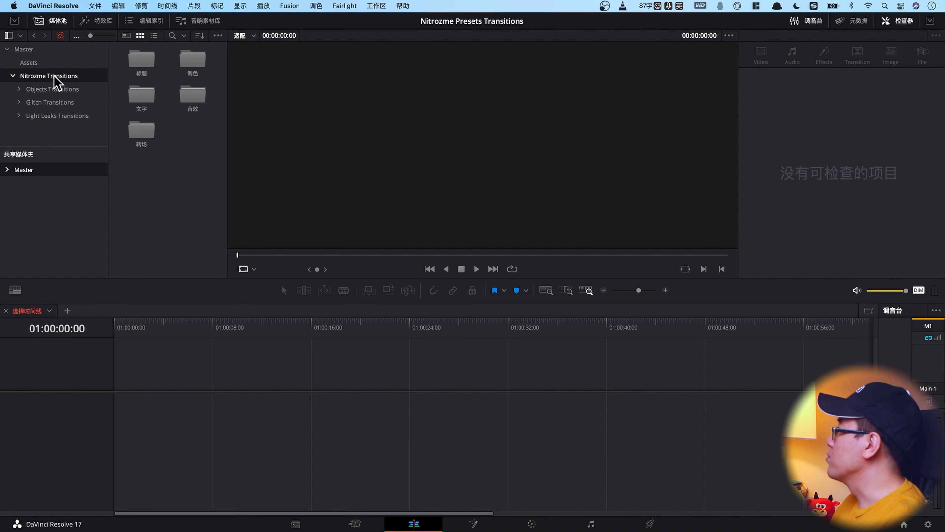
{"action": "left_click_drag", "start_coordinate": [54, 76], "coordinate": [45, 206]}
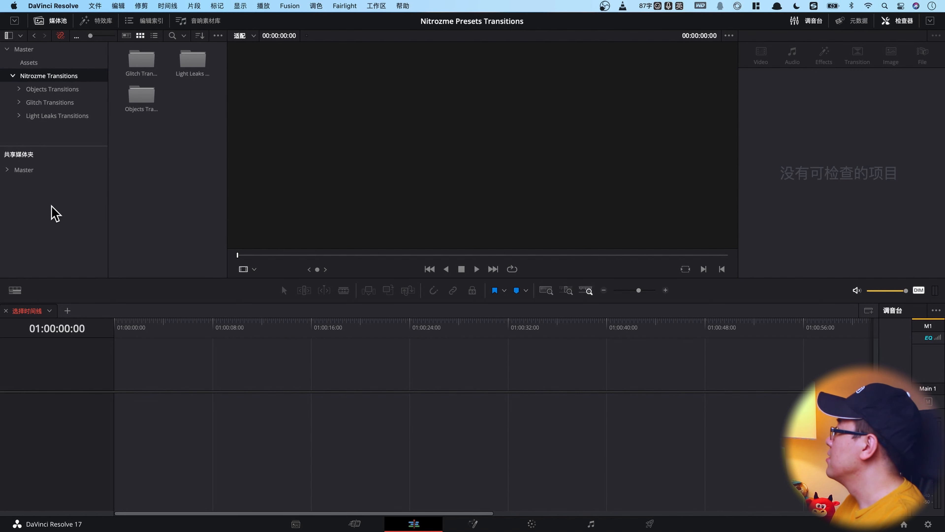
- Expand the Master power bin and open the Nitrozme Transitions bin inside it
{"action": "left_click", "coordinate": [7, 170]}
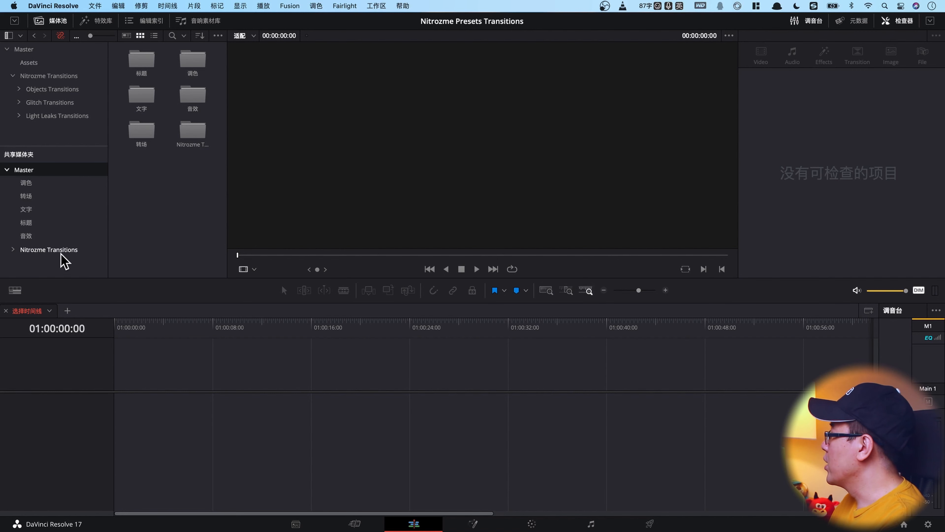
{"action": "left_click", "coordinate": [69, 253]}
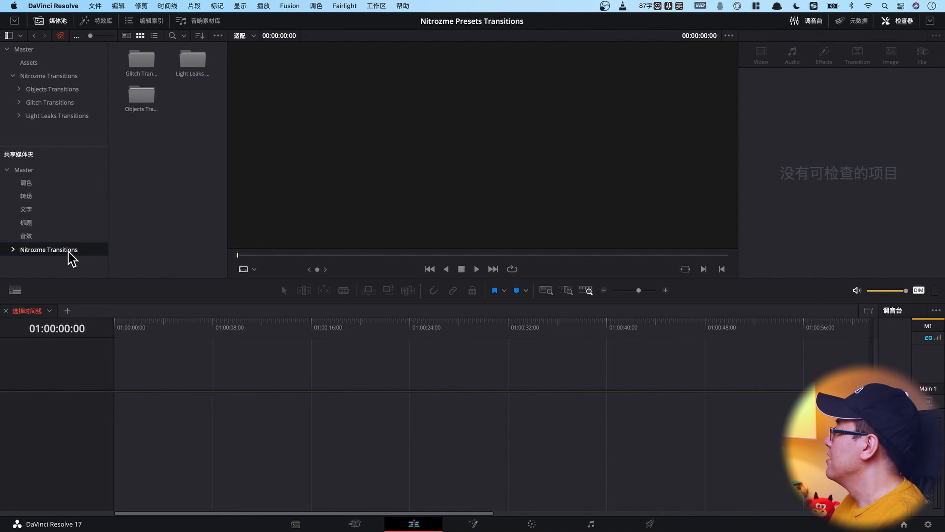
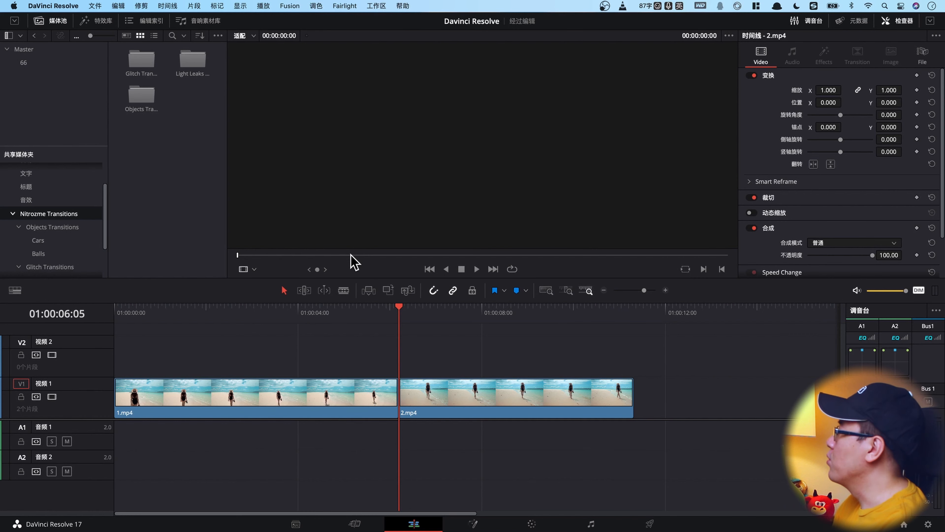
- Place the Basketball Left transition from the Balls bin on video track 2 over the cut between 1.mp4 and 2.mp4, and play it
{"action": "left_click", "coordinate": [40, 254]}
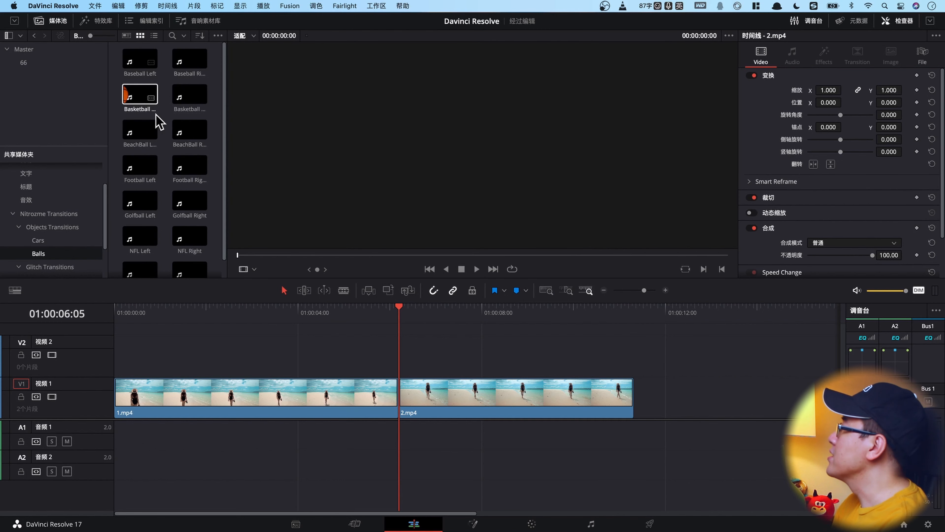
{"action": "left_click", "coordinate": [138, 103]}
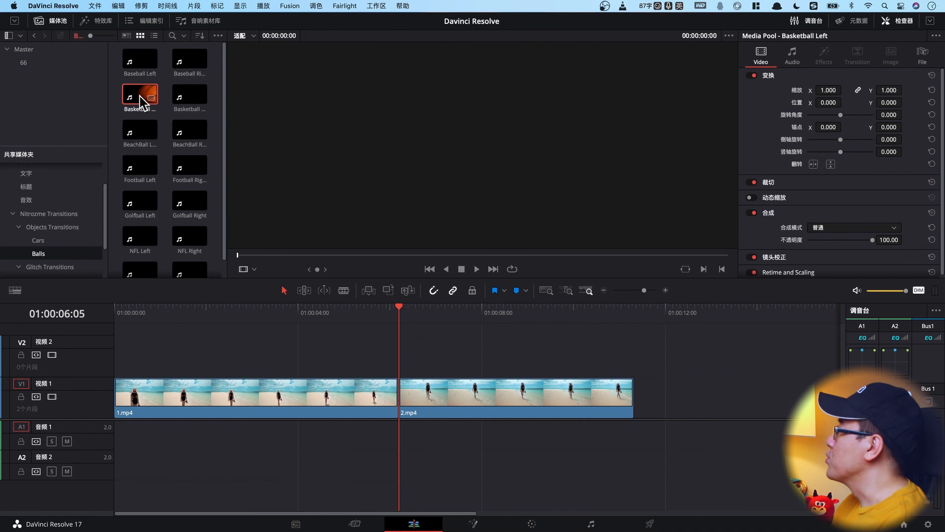
{"action": "left_click_drag", "start_coordinate": [139, 101], "coordinate": [379, 372]}
{"action": "left_click", "coordinate": [364, 309]}
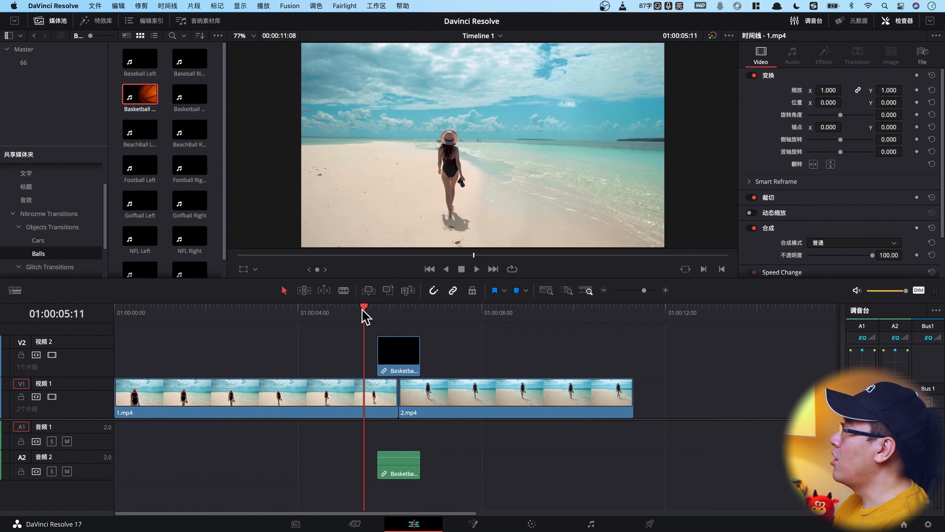
{"action": "key", "text": "space"}
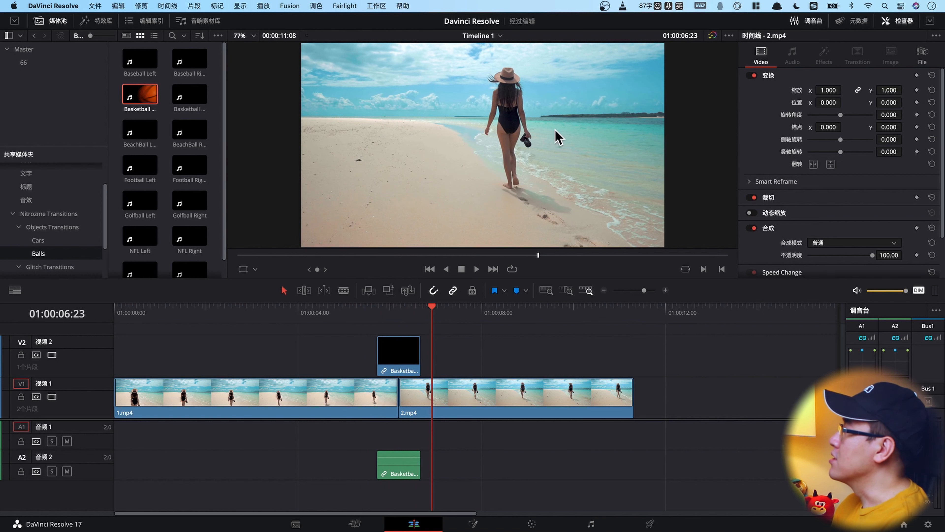
- Browse the Balls and Cars bins and replace Basketball Left with the Police Left transition over the cut between 1.mp4 and 2.mp4
{"action": "key", "text": "q"}
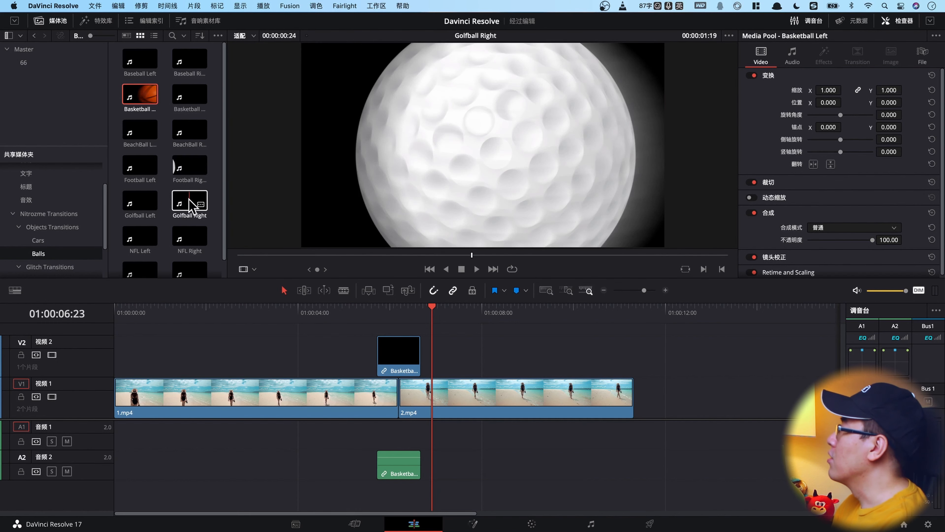
{"action": "scroll", "coordinate": [187, 238], "scroll_direction": "down", "scroll_amount": 1}
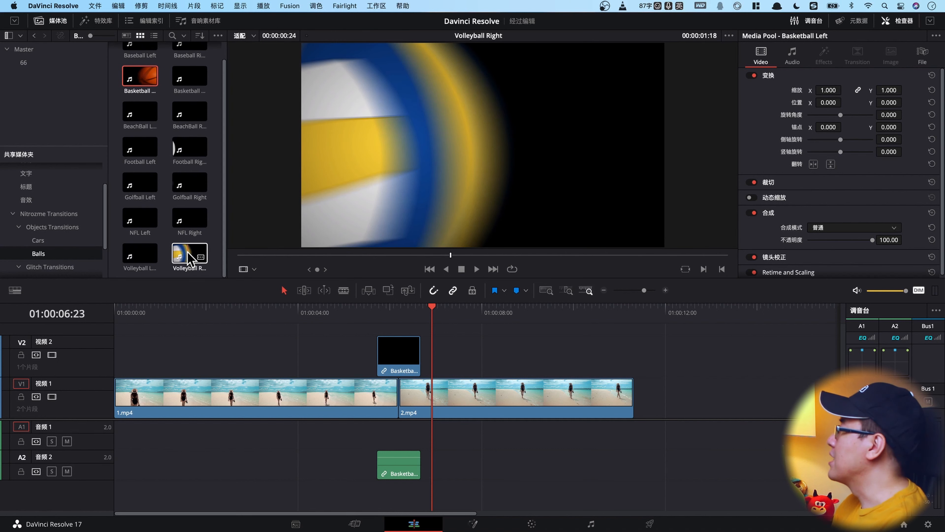
{"action": "left_click", "coordinate": [45, 243]}
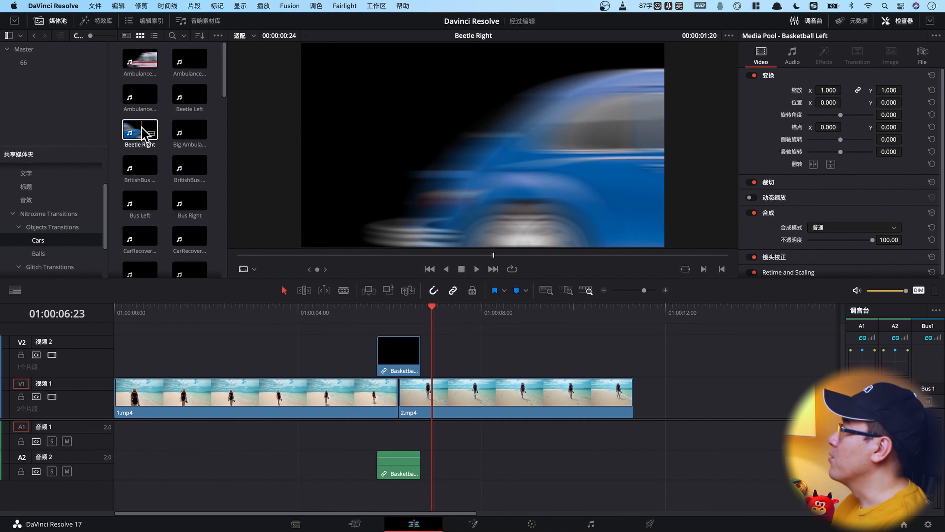
{"action": "scroll", "coordinate": [141, 168], "scroll_direction": "down", "scroll_amount": 6}
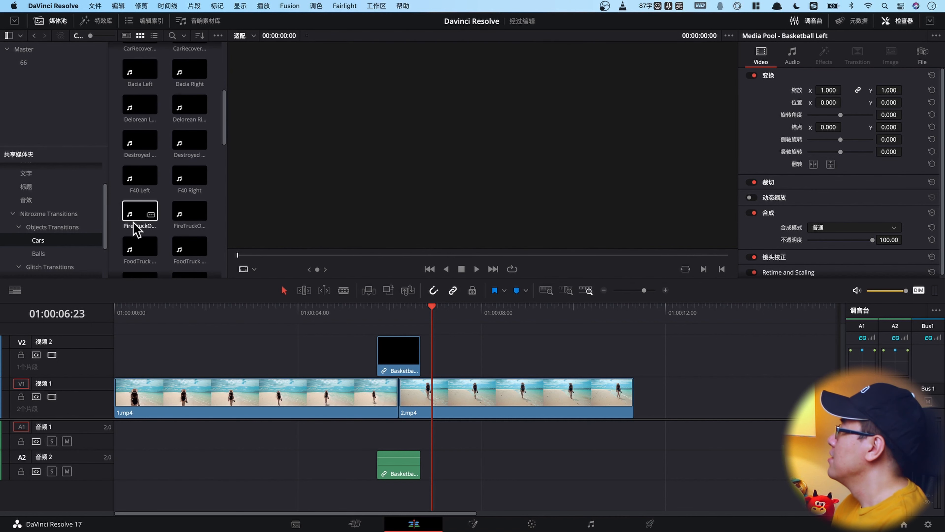
{"action": "scroll", "coordinate": [140, 218], "scroll_direction": "down", "scroll_amount": 5}
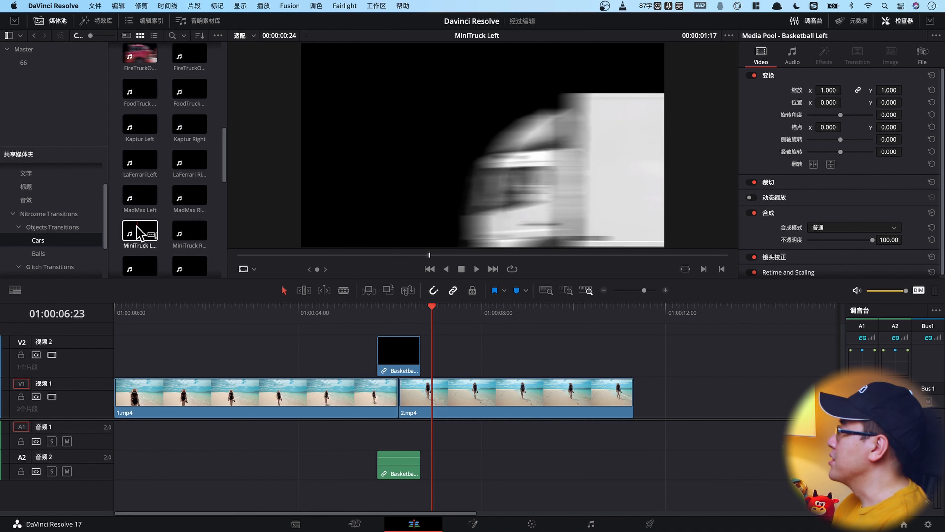
{"action": "scroll", "coordinate": [138, 234], "scroll_direction": "down", "scroll_amount": 1}
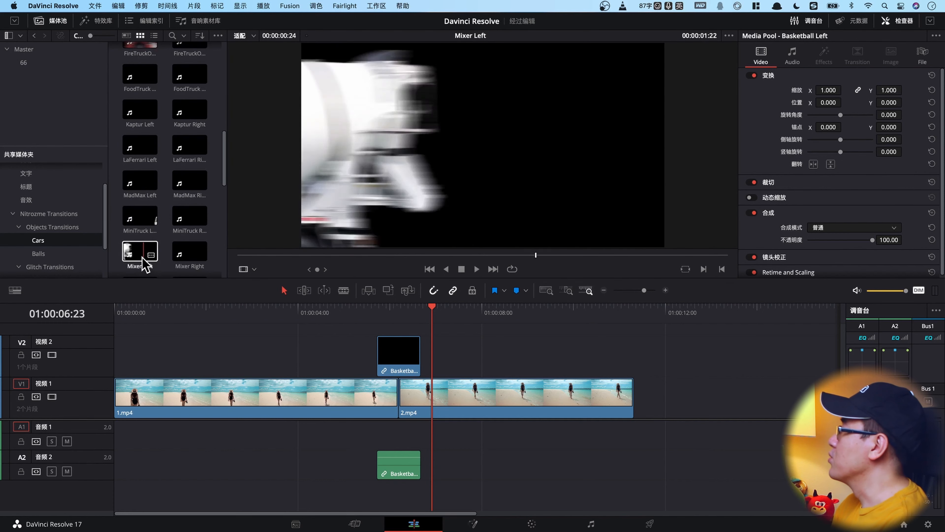
{"action": "scroll", "coordinate": [140, 257], "scroll_direction": "down", "scroll_amount": 3}
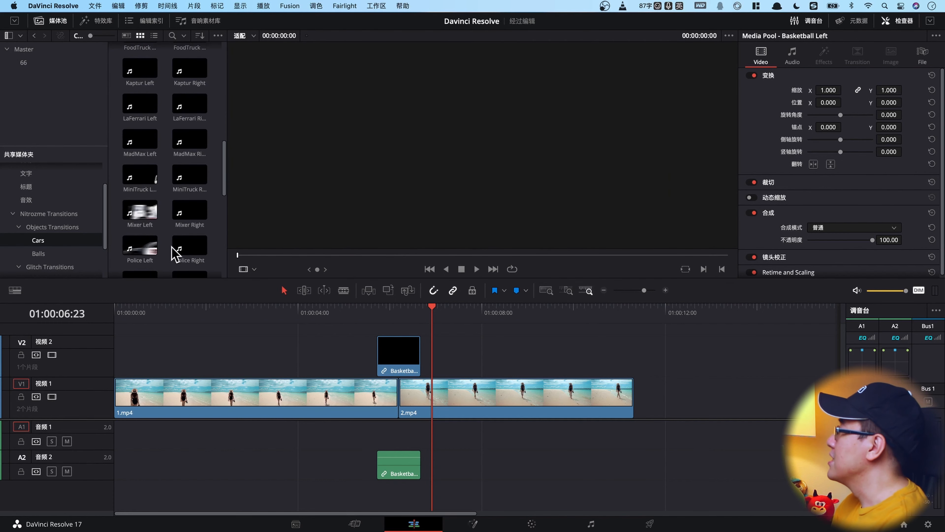
{"action": "left_click_drag", "start_coordinate": [144, 249], "coordinate": [445, 350]}
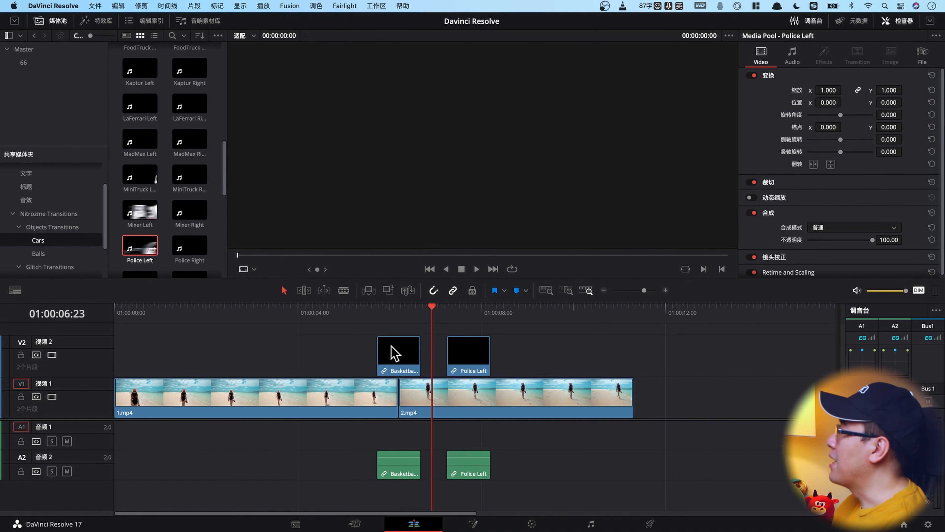
{"action": "left_click", "coordinate": [394, 351]}
{"action": "key", "text": "Delete"}
{"action": "left_click_drag", "start_coordinate": [467, 359], "coordinate": [395, 359]}
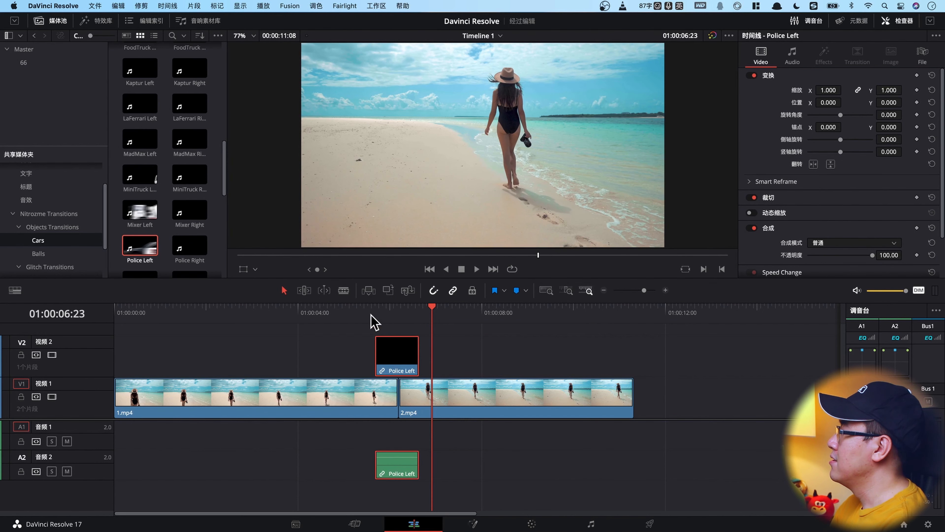
- Play the timeline from just before the Police Left clip through the cut to preview the transition
{"action": "left_click", "coordinate": [365, 309]}
{"action": "key", "text": "space"}
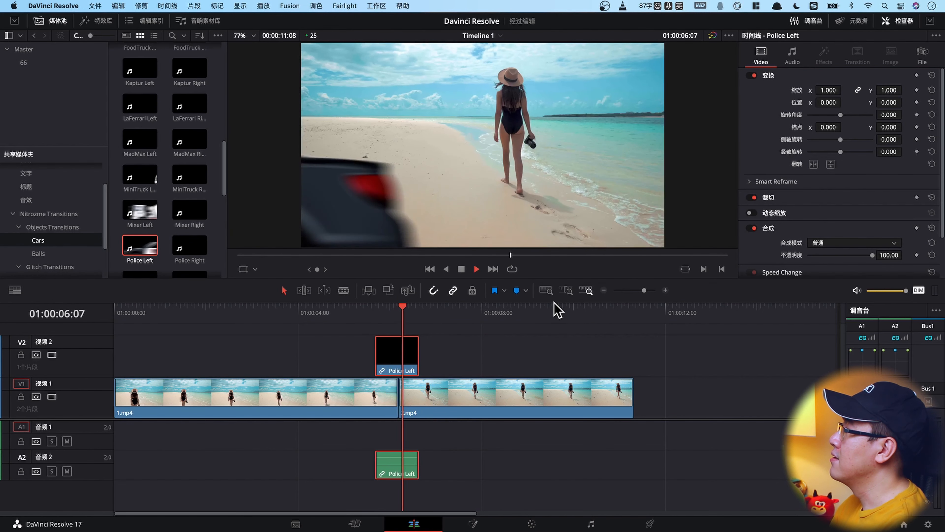
{"action": "key", "text": "space"}
- Browse the VHS, Bad Signal and Others bins under Glitch Transitions, previewing clips such as GLITCH_07 and GLITCH_08
{"action": "left_click", "coordinate": [106, 162]}
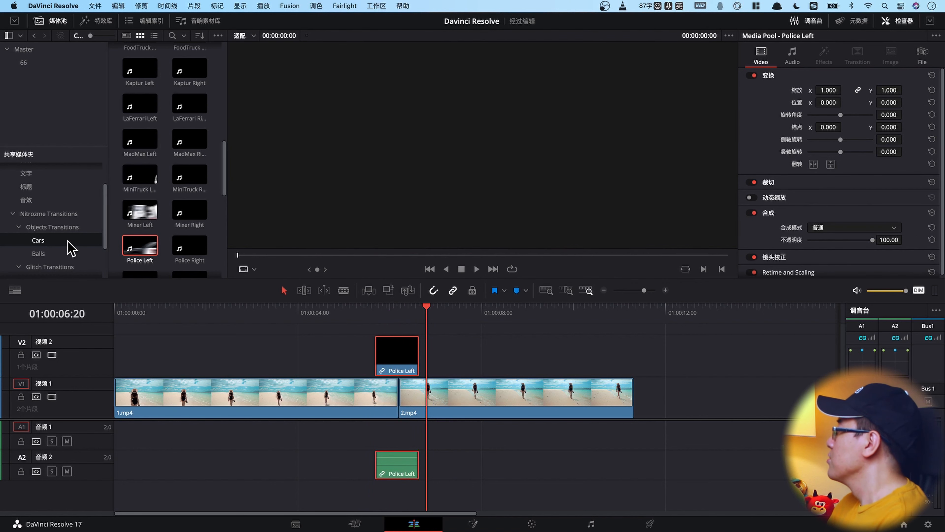
{"action": "scroll", "coordinate": [75, 239], "scroll_direction": "down", "scroll_amount": 4}
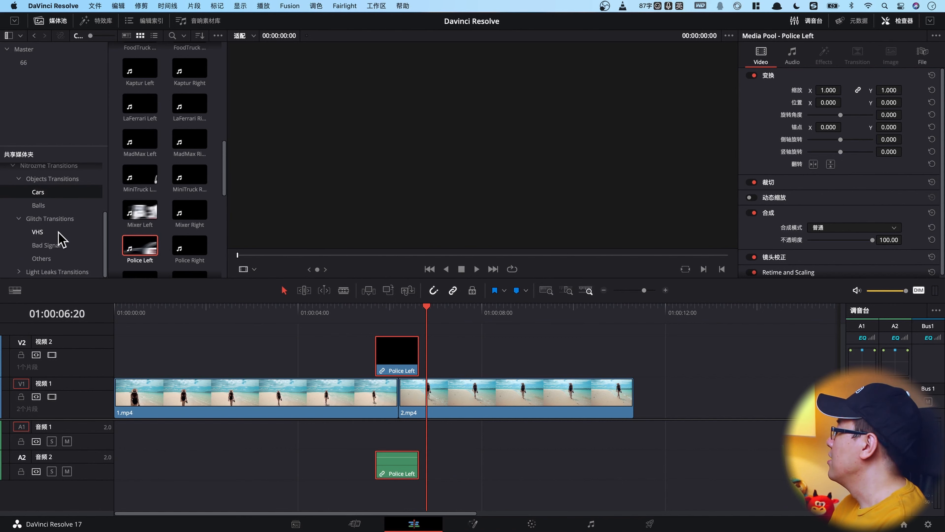
{"action": "left_click", "coordinate": [39, 233]}
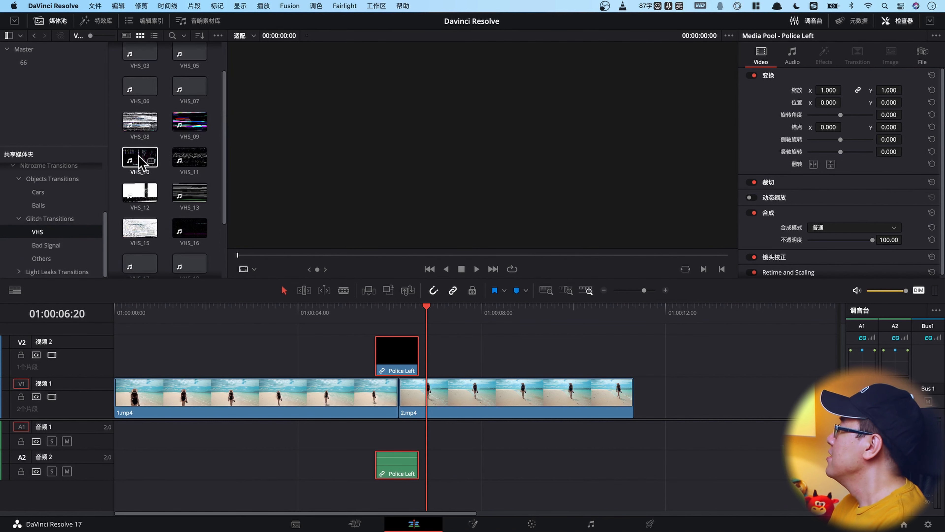
{"action": "left_click", "coordinate": [140, 94]}
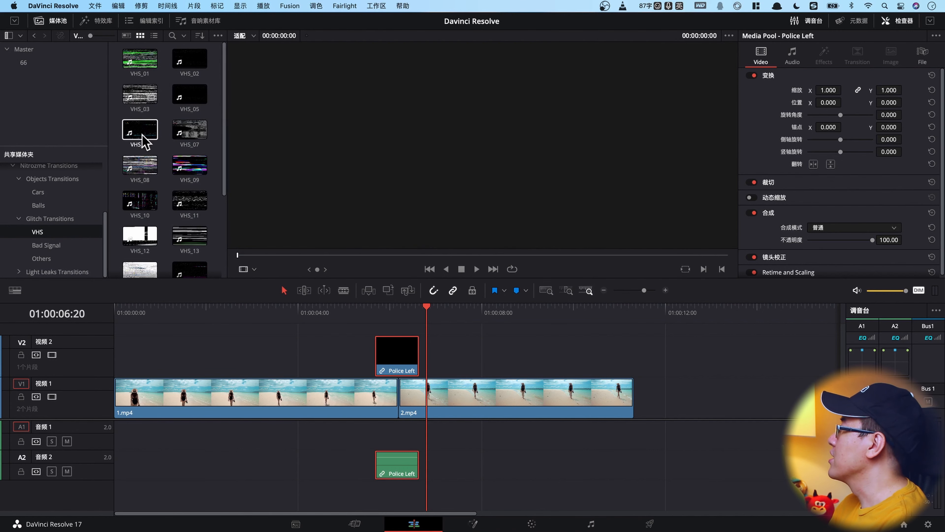
{"action": "left_click", "coordinate": [140, 165]}
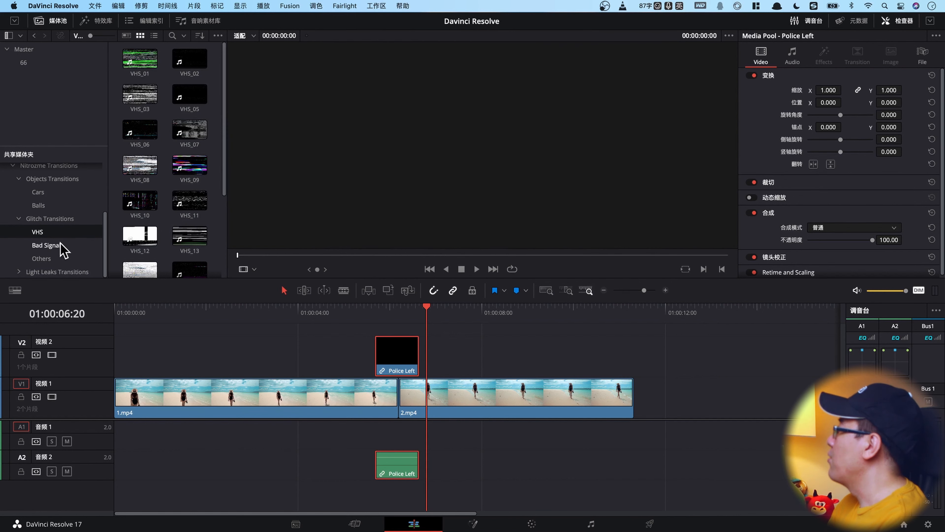
{"action": "left_click", "coordinate": [63, 246]}
{"action": "left_click", "coordinate": [193, 169]}
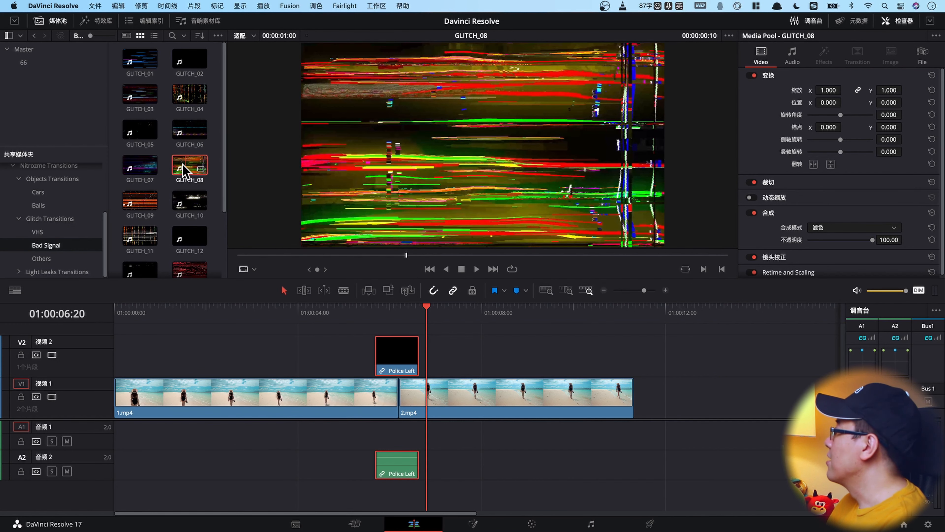
{"action": "left_click", "coordinate": [139, 171]}
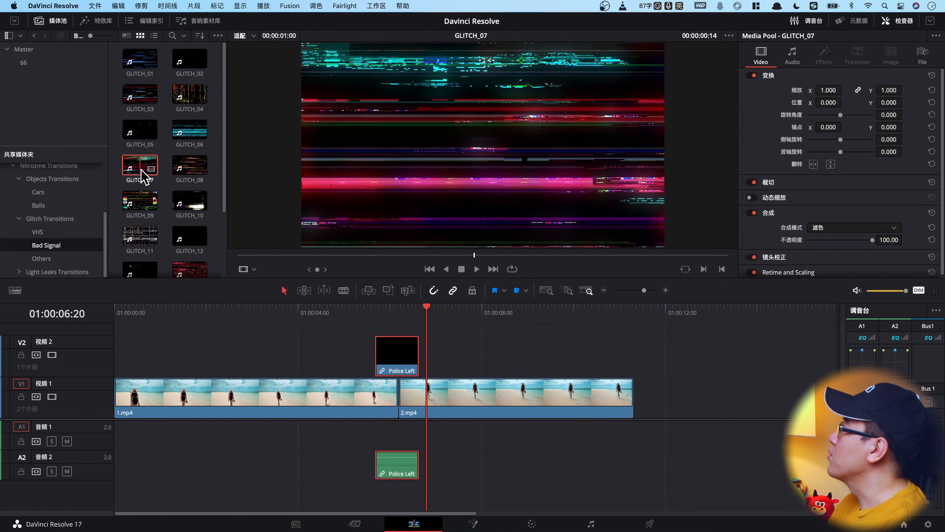
{"action": "left_click", "coordinate": [193, 171]}
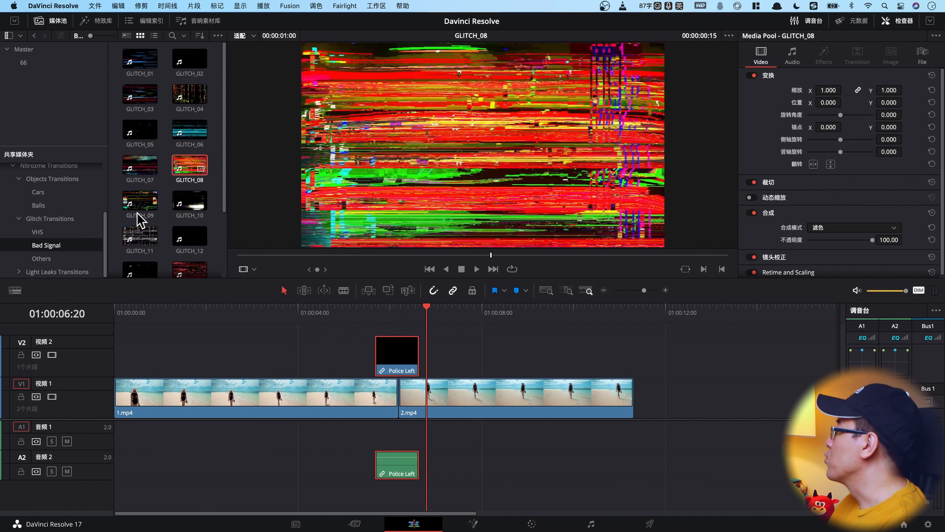
{"action": "left_click", "coordinate": [55, 260]}
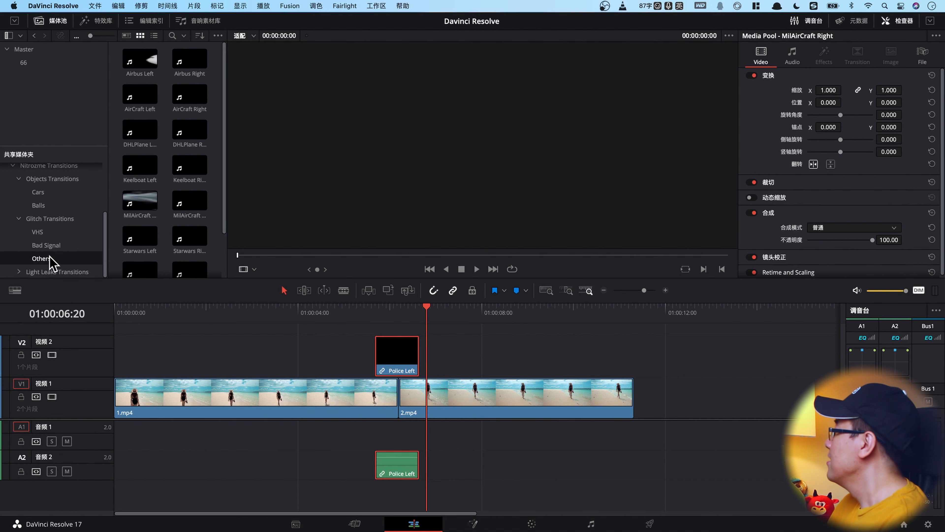
- Expand the Light Leaks Transitions bin, view its Colours and Blue Wipe bins, and return to Warm Shutters
{"action": "left_click", "coordinate": [18, 272]}
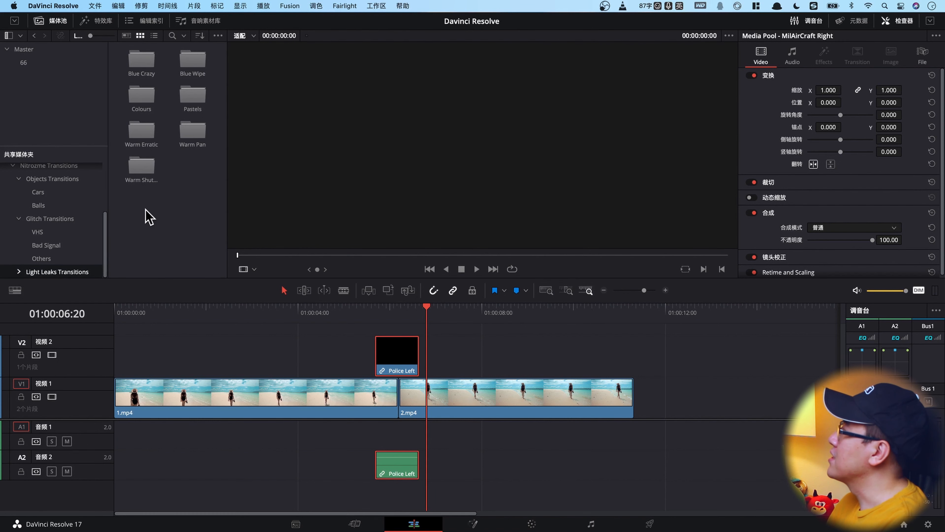
{"action": "left_click", "coordinate": [19, 272]}
{"action": "scroll", "coordinate": [26, 260], "scroll_direction": "down", "scroll_amount": 5}
{"action": "left_click", "coordinate": [50, 192]}
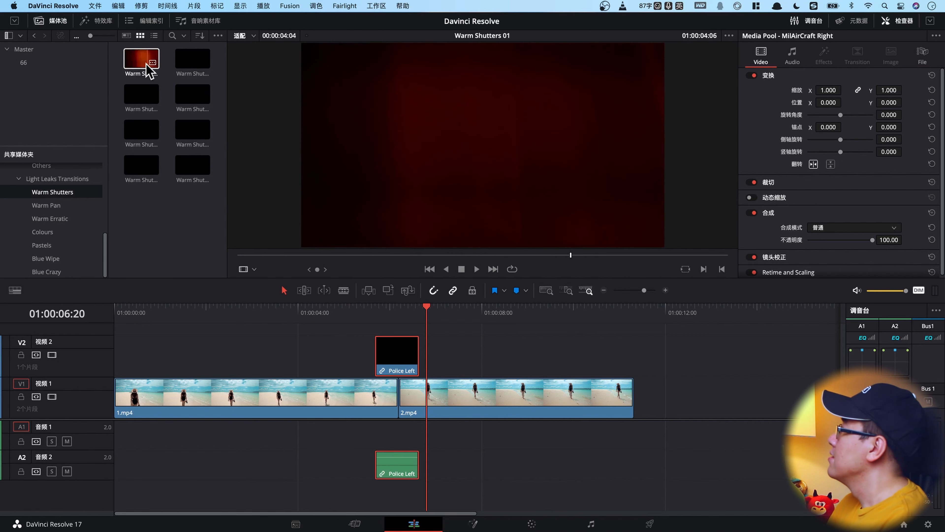
{"action": "left_click", "coordinate": [43, 231]}
{"action": "left_click", "coordinate": [45, 258]}
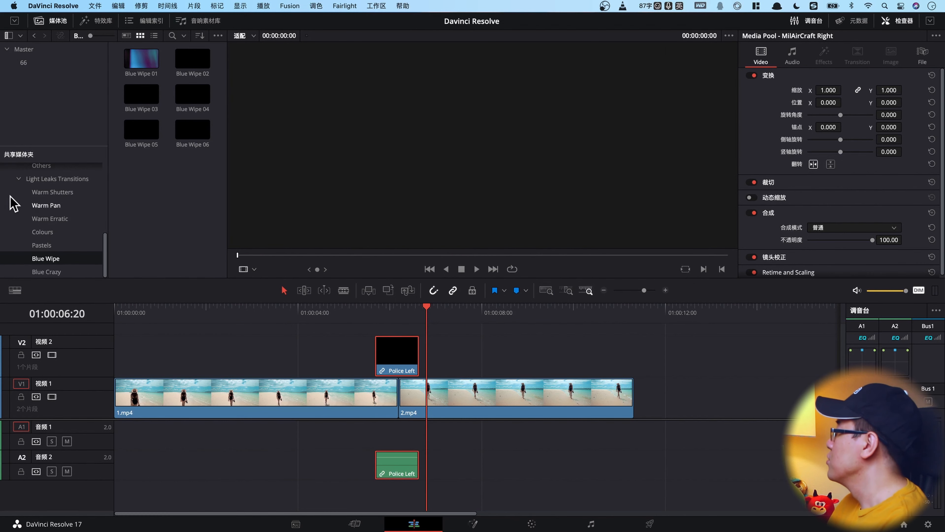
{"action": "left_click", "coordinate": [53, 191]}
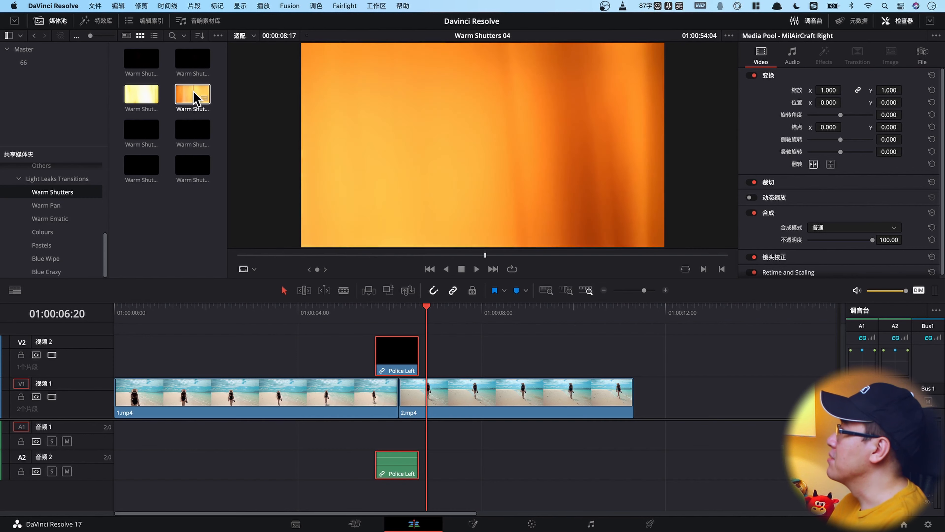
- Remove the Police Left clip, place Warm Shutters 04 on video track 2 across the cut, and preview it from near its start
{"action": "left_click", "coordinate": [396, 354]}
{"action": "key", "text": "BackSpace"}
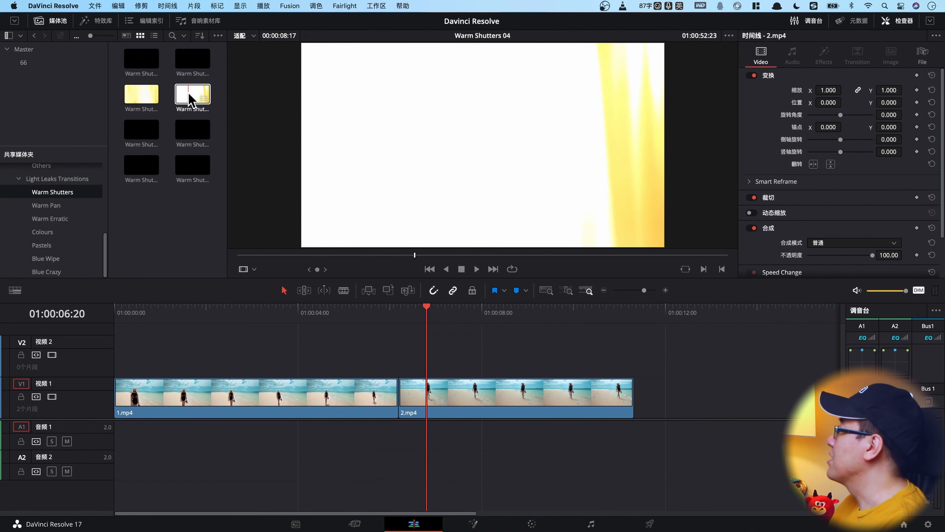
{"action": "left_click", "coordinate": [190, 99]}
{"action": "left_click_drag", "start_coordinate": [190, 99], "coordinate": [302, 361]}
{"action": "left_click", "coordinate": [305, 307]}
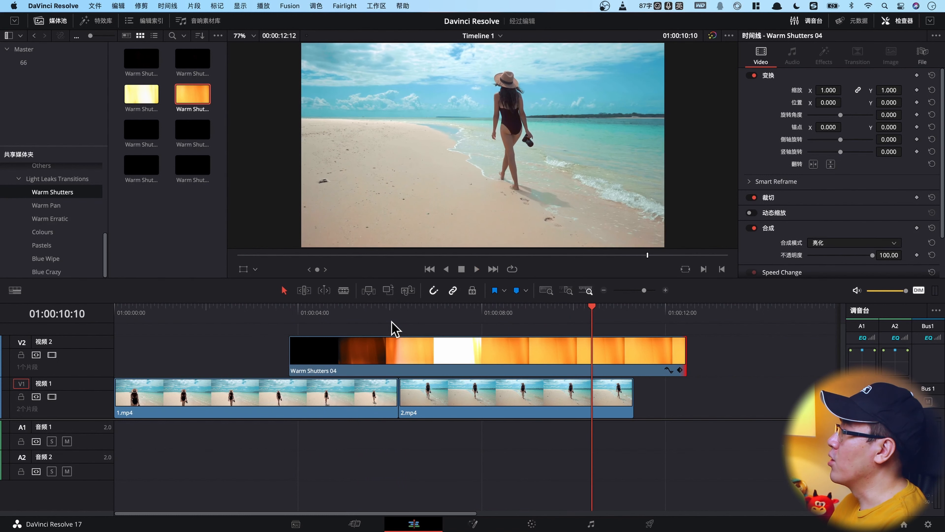
- Show the retime controls on Warm Shutters 04, shorten it by speeding it up to about 225%, and place the playhead before it
{"action": "left_click", "coordinate": [482, 366]}
{"action": "key", "text": "super+r"}
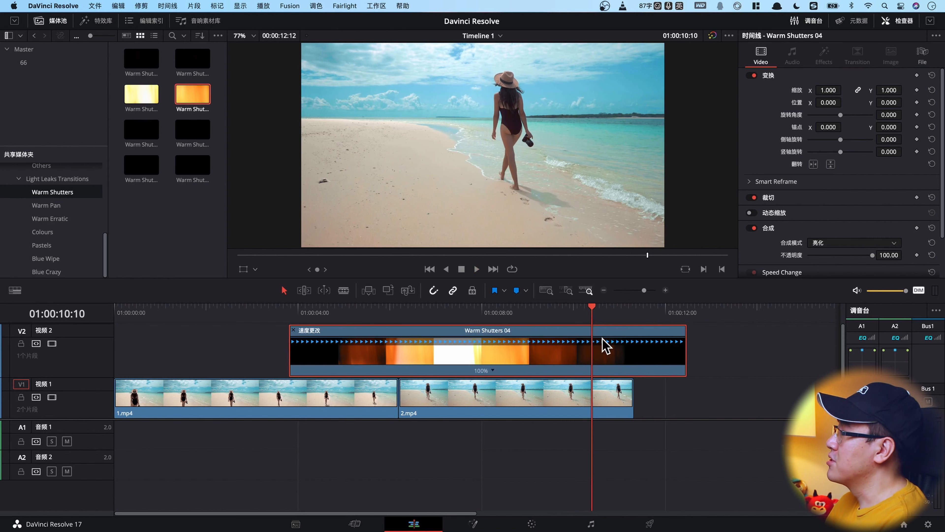
{"action": "left_click_drag", "start_coordinate": [682, 327], "coordinate": [462, 329]}
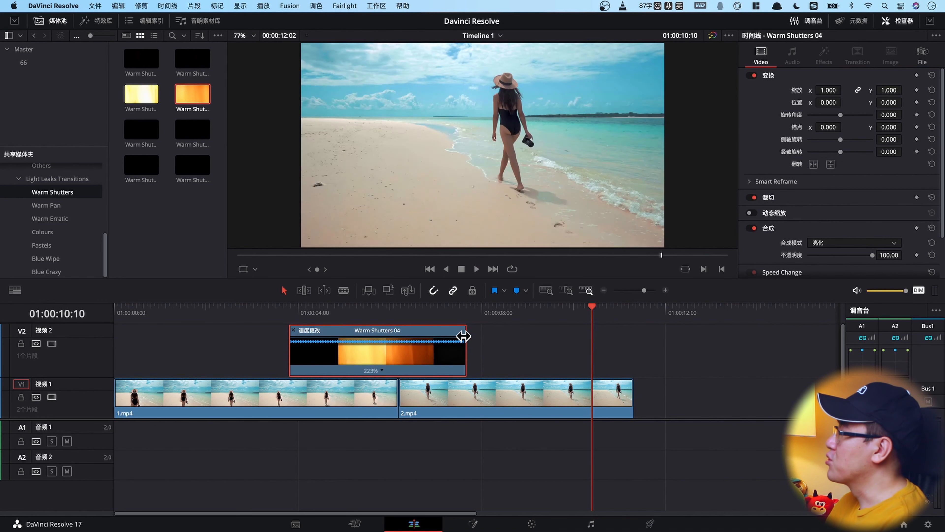
{"action": "left_click", "coordinate": [253, 317]}
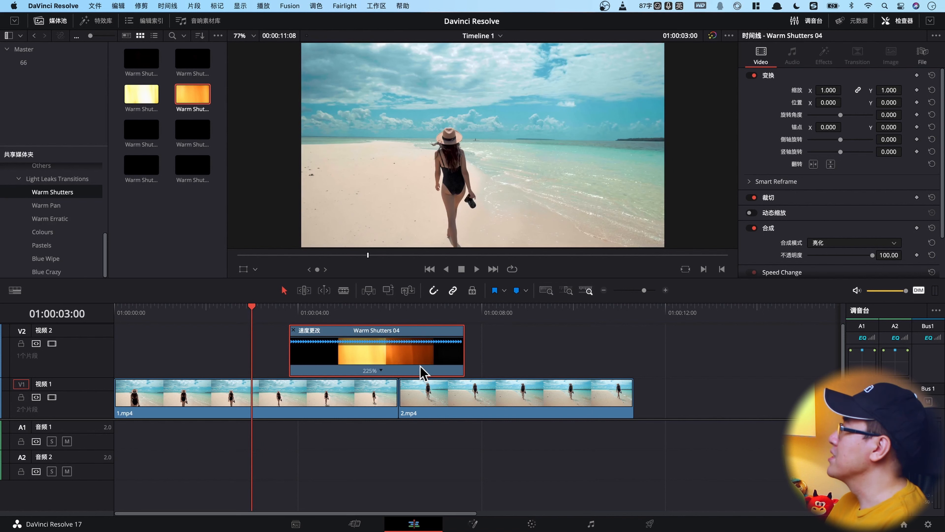
- Play the timeline across the cut to preview the sped-up Warm Shutters 04 light leak
{"action": "key", "text": "space"}
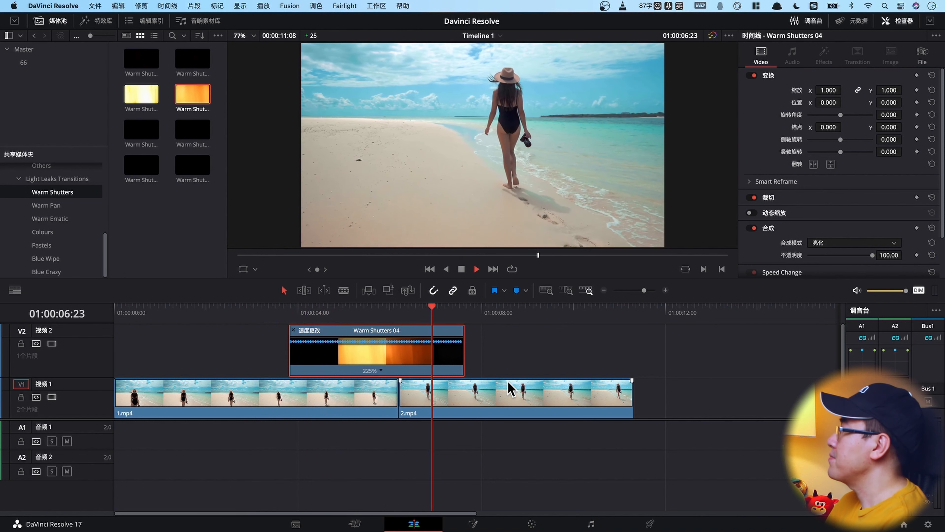
{"action": "key", "text": "space"}
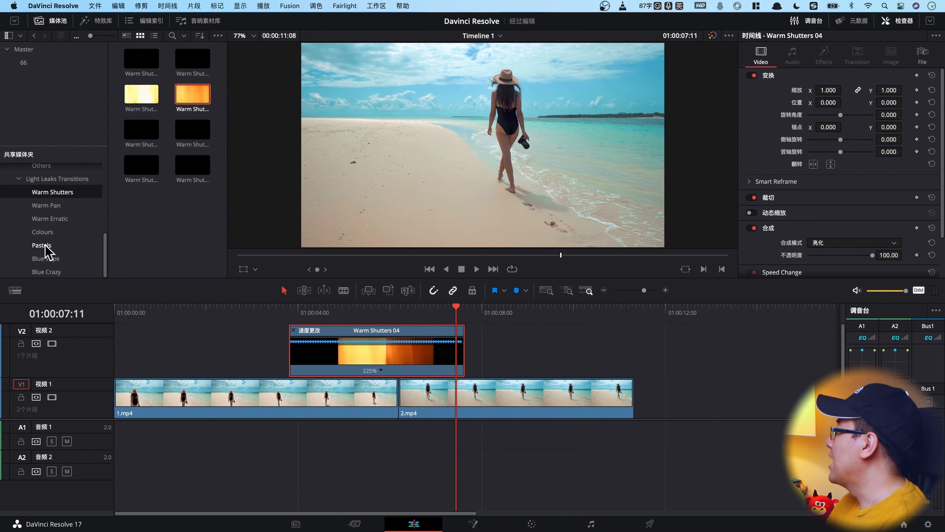
- View the Pastels and Colours bins under Light Leaks Transitions, and look over the whole Nitrozme Transitions bin list
{"action": "left_click", "coordinate": [45, 246]}
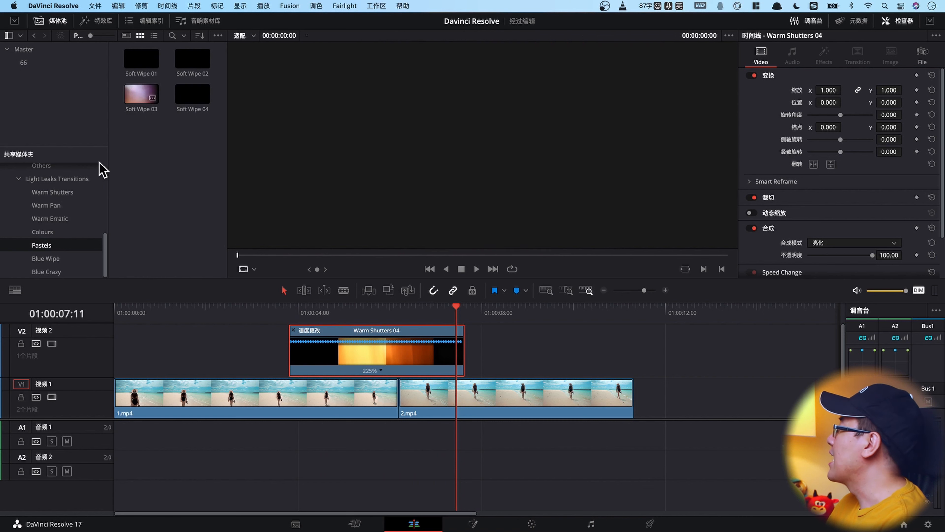
{"action": "left_click", "coordinate": [43, 232]}
{"action": "left_click", "coordinate": [141, 132]}
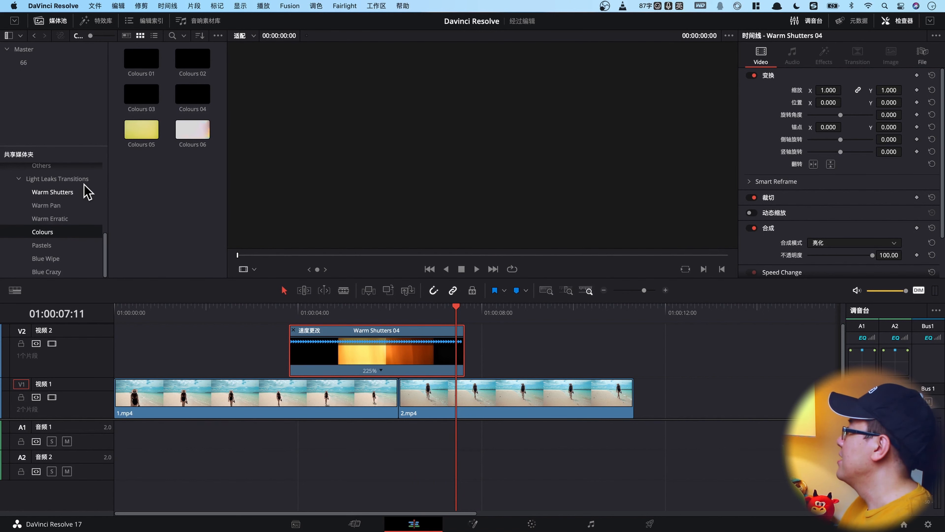
{"action": "scroll", "coordinate": [70, 185], "scroll_direction": "up", "scroll_amount": 10}
{"action": "scroll", "coordinate": [71, 195], "scroll_direction": "down", "scroll_amount": 10}
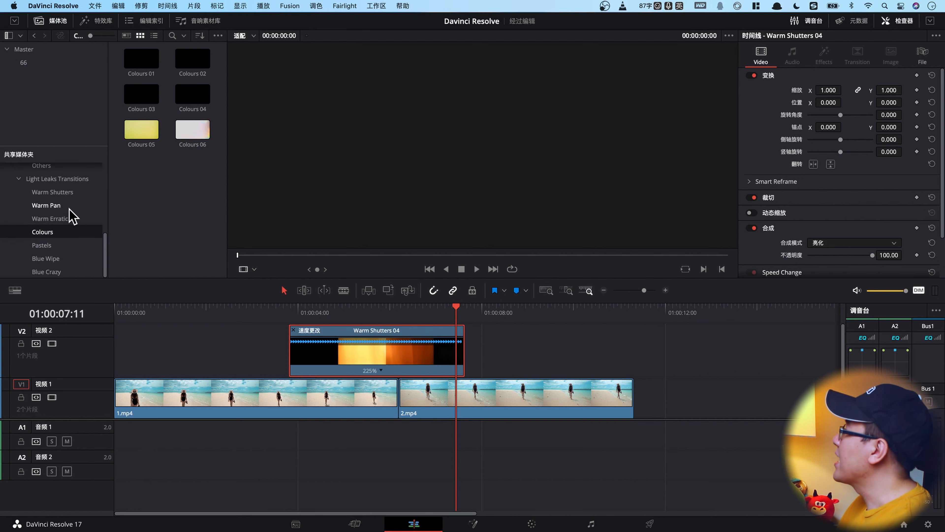
{"action": "scroll", "coordinate": [72, 216], "scroll_direction": "up", "scroll_amount": 5}
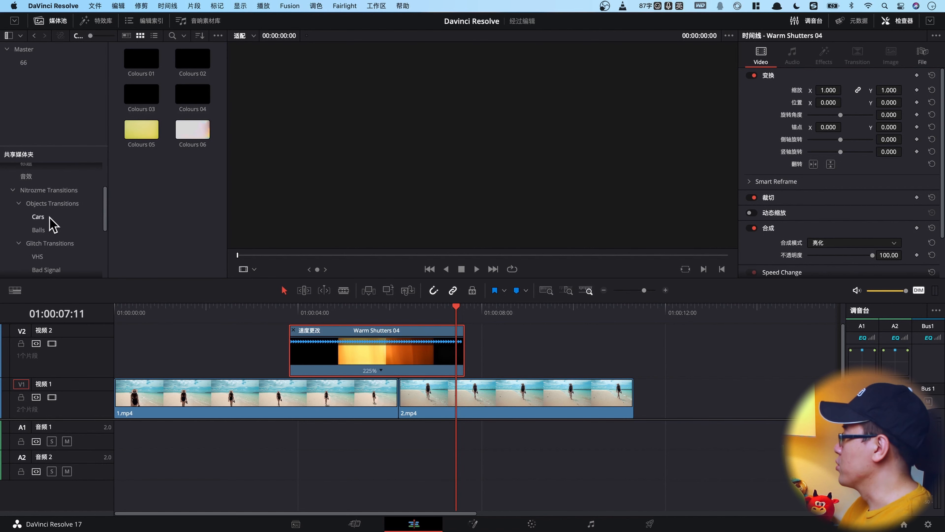
{"action": "scroll", "coordinate": [54, 229], "scroll_direction": "down", "scroll_amount": 1}
{"action": "scroll", "coordinate": [56, 244], "scroll_direction": "down", "scroll_amount": 3}
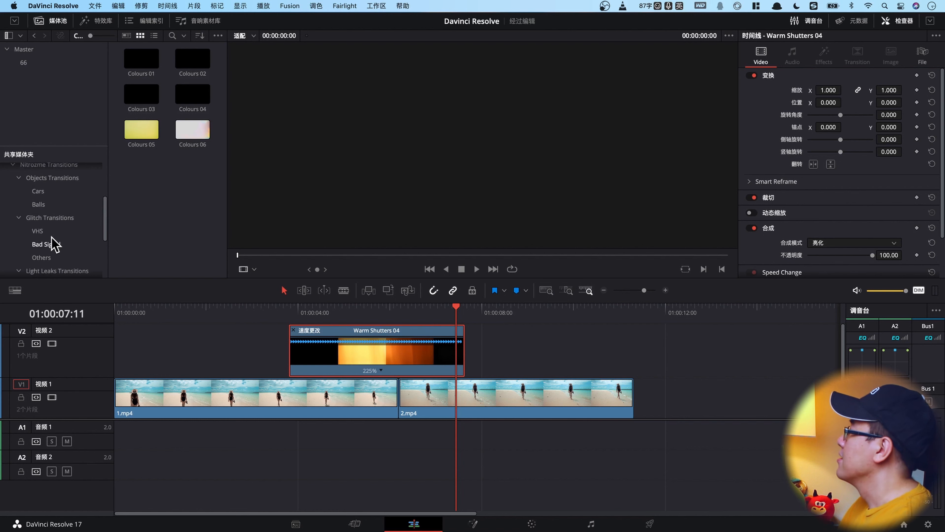
{"action": "scroll", "coordinate": [47, 240], "scroll_direction": "down", "scroll_amount": 5}
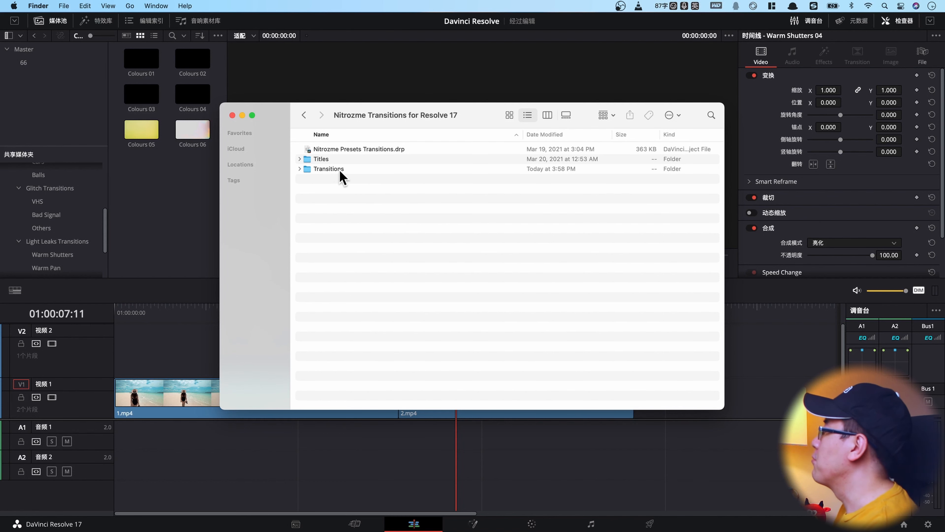
- In Finder, open the Transitions folder inside Nitrozme Transitions for Resolve 17, look through its preset files and select all of them
{"action": "left_click", "coordinate": [329, 160]}
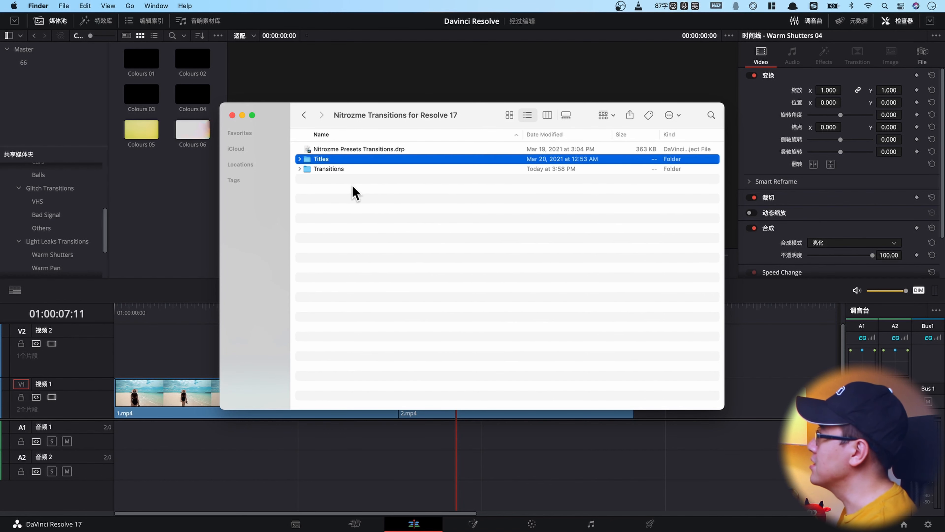
{"action": "key", "text": "Down"}
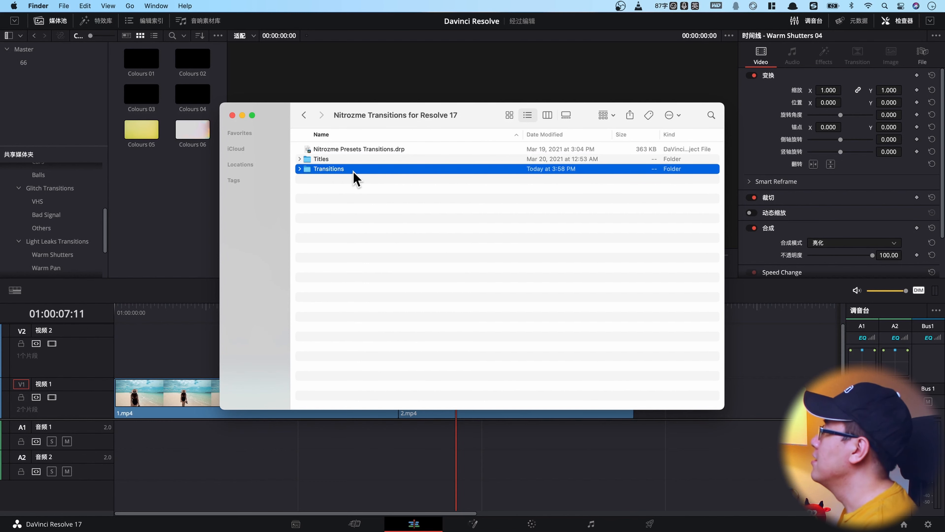
{"action": "double_click", "coordinate": [358, 172]}
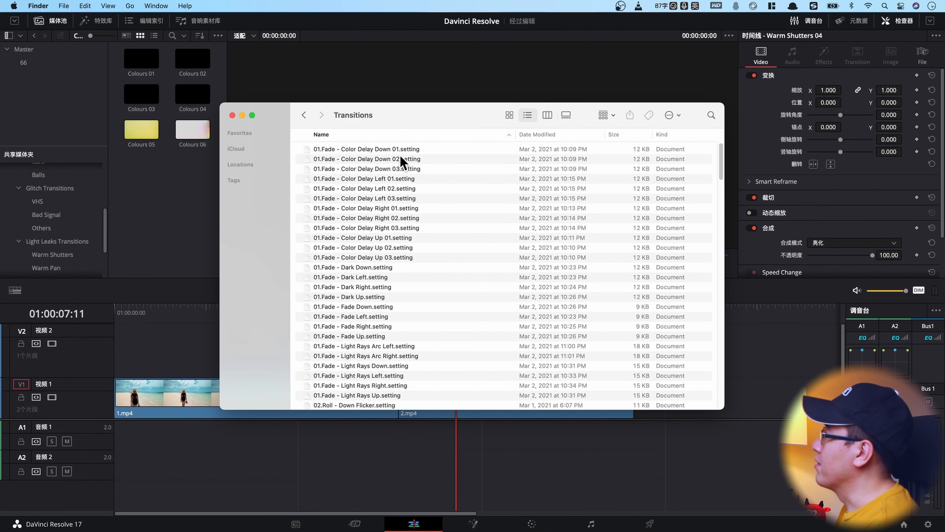
{"action": "scroll", "coordinate": [394, 168], "scroll_direction": "down", "scroll_amount": 20}
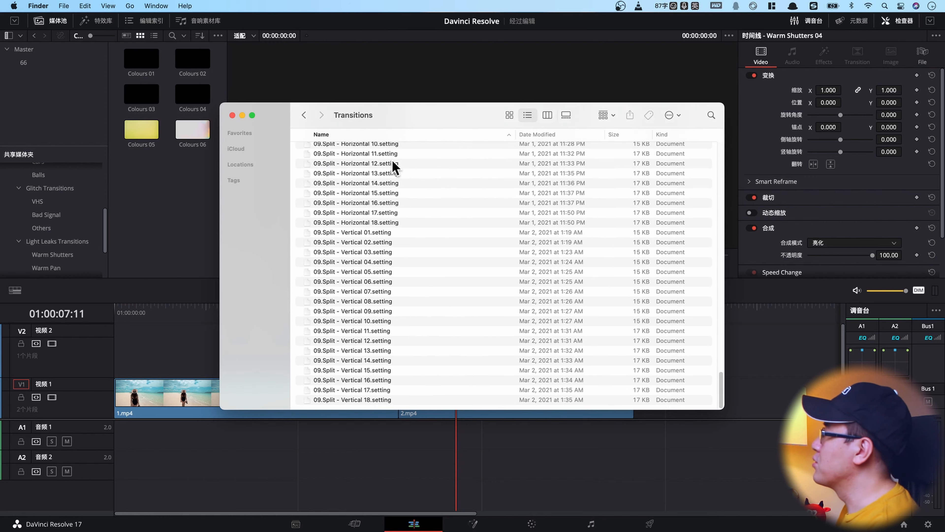
{"action": "scroll", "coordinate": [396, 169], "scroll_direction": "up", "scroll_amount": 20}
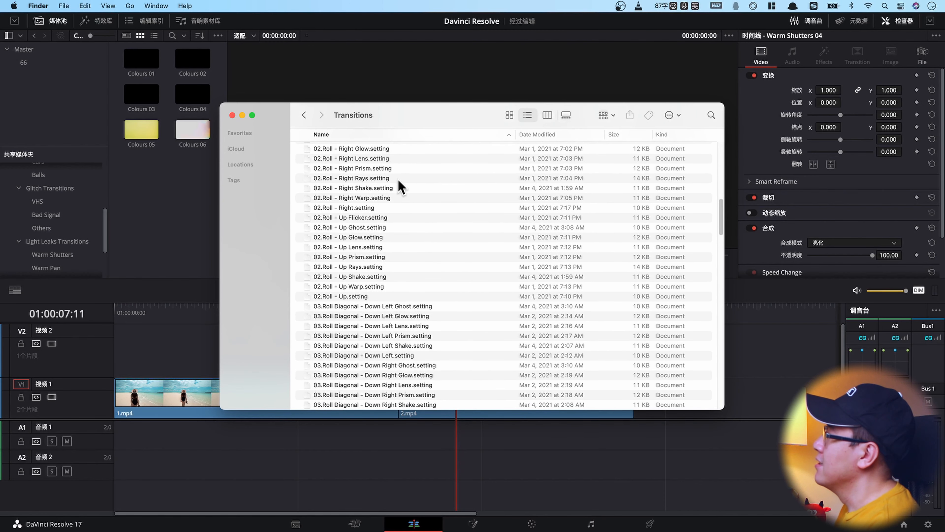
{"action": "scroll", "coordinate": [385, 171], "scroll_direction": "up", "scroll_amount": 10}
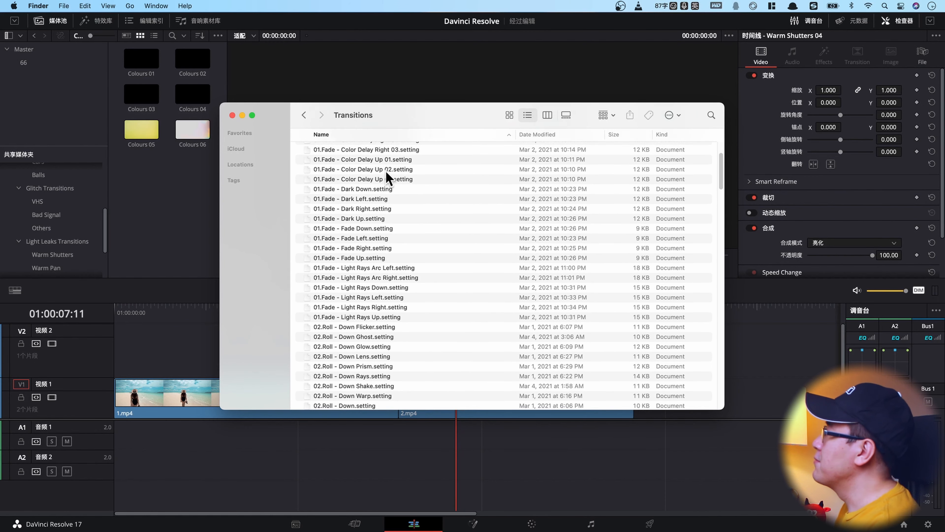
{"action": "scroll", "coordinate": [387, 176], "scroll_direction": "up", "scroll_amount": 2}
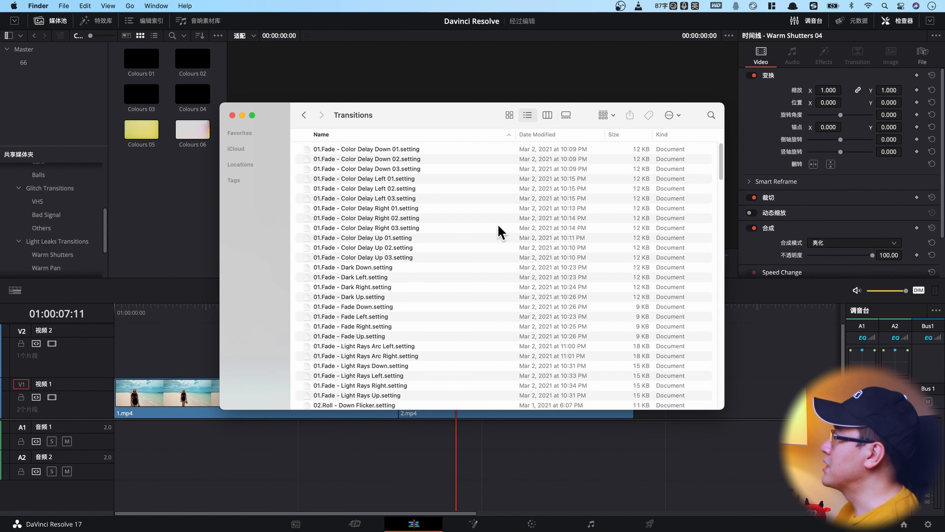
{"action": "key", "text": "super+a"}
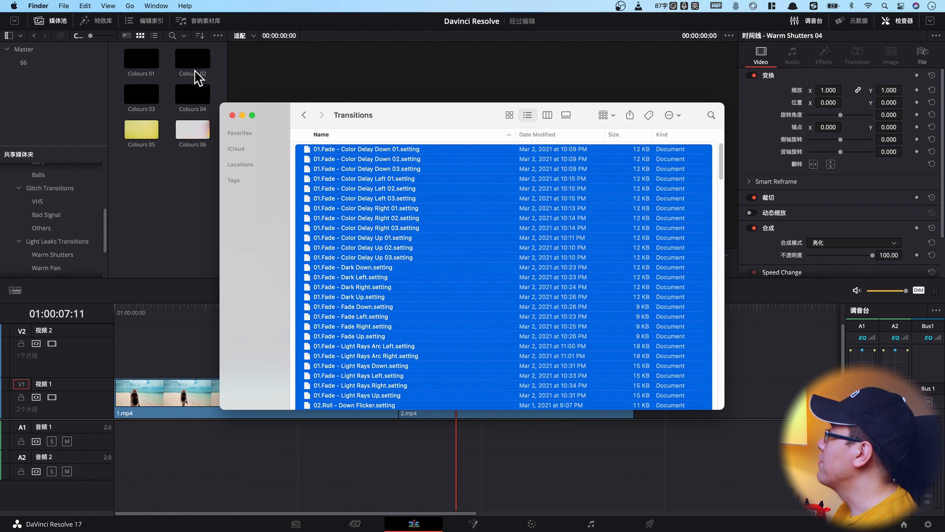
- Go to the folder /library/application support and open Blackmagic Design, DaVinci Resolve, and its Fusion folder
{"action": "left_click", "coordinate": [129, 6]}
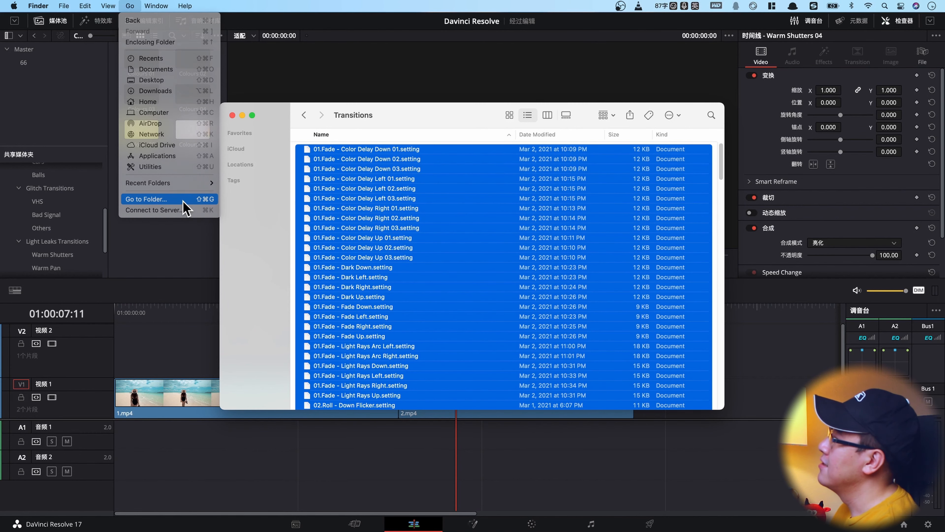
{"action": "left_click", "coordinate": [185, 207]}
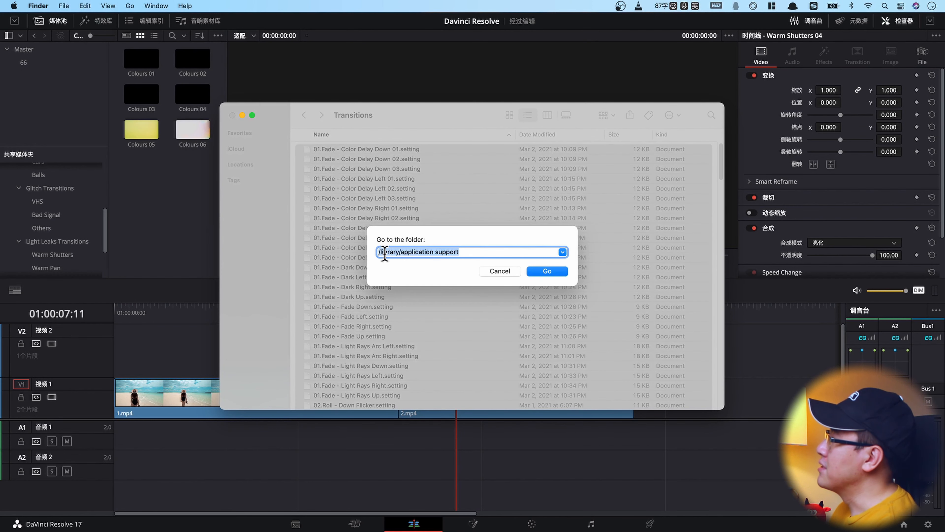
{"action": "left_click", "coordinate": [546, 271]}
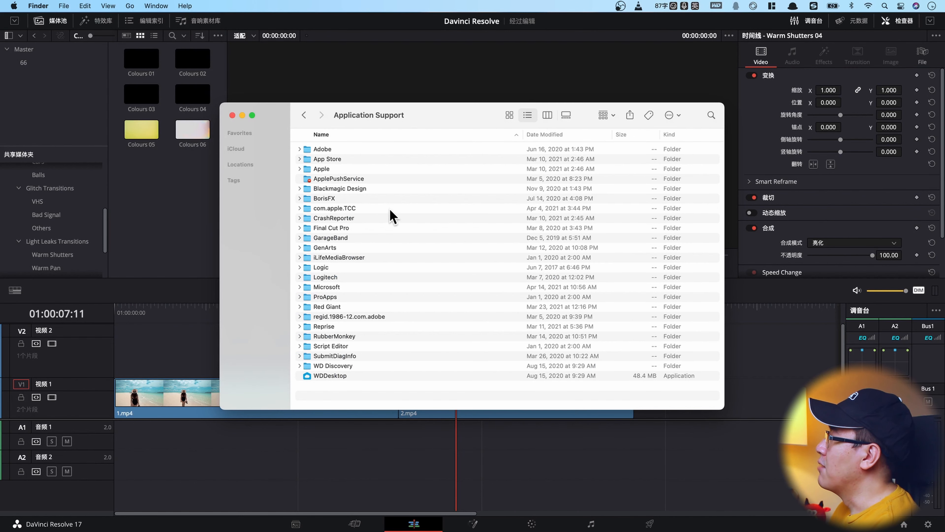
{"action": "double_click", "coordinate": [373, 189]}
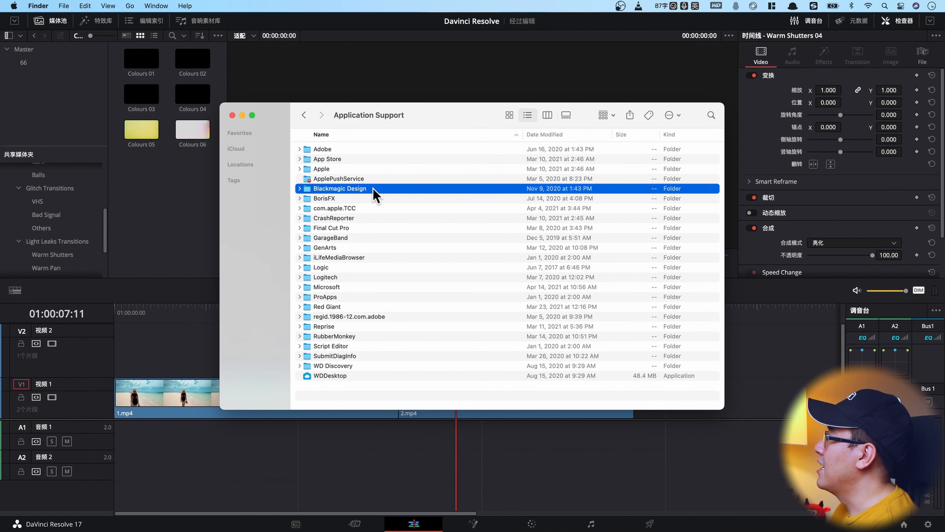
{"action": "double_click", "coordinate": [360, 163]}
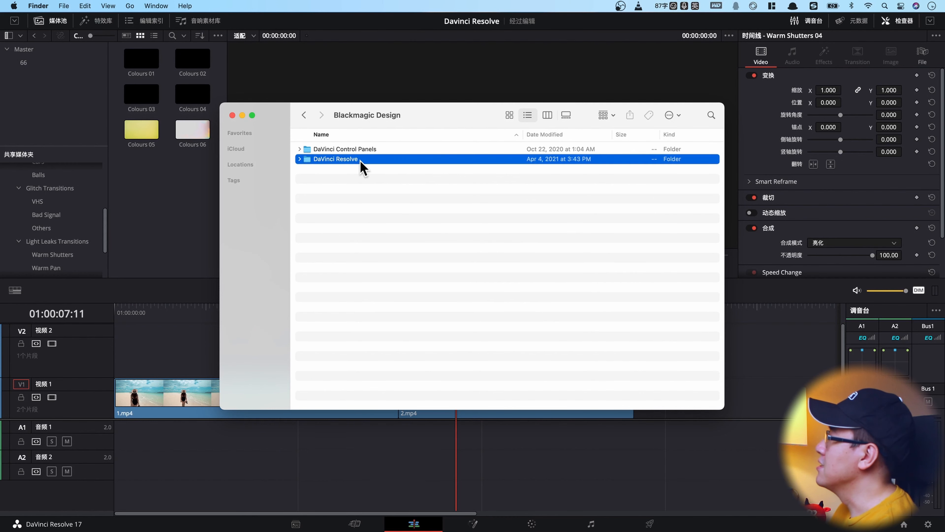
{"action": "double_click", "coordinate": [352, 248]}
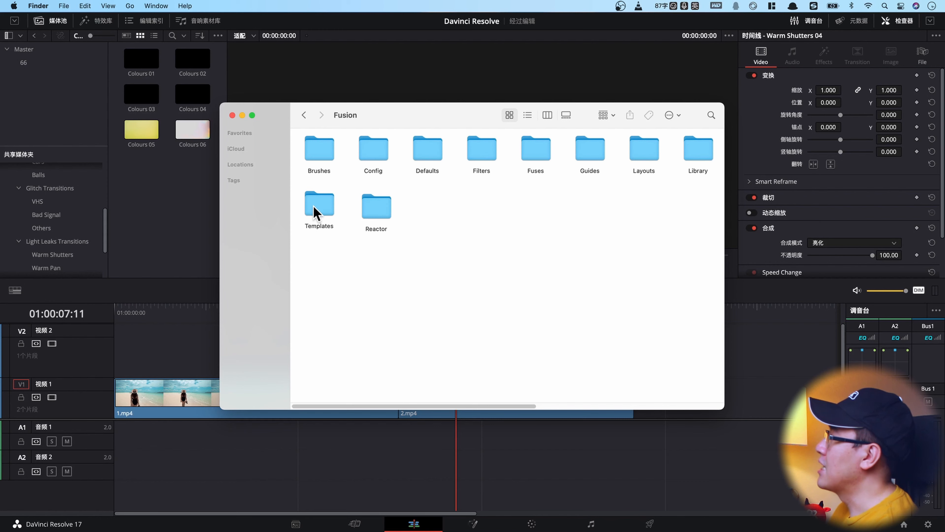
- Paste the copied transition setting files into the Transitions folder under Templates, Edit
{"action": "double_click", "coordinate": [319, 208]}
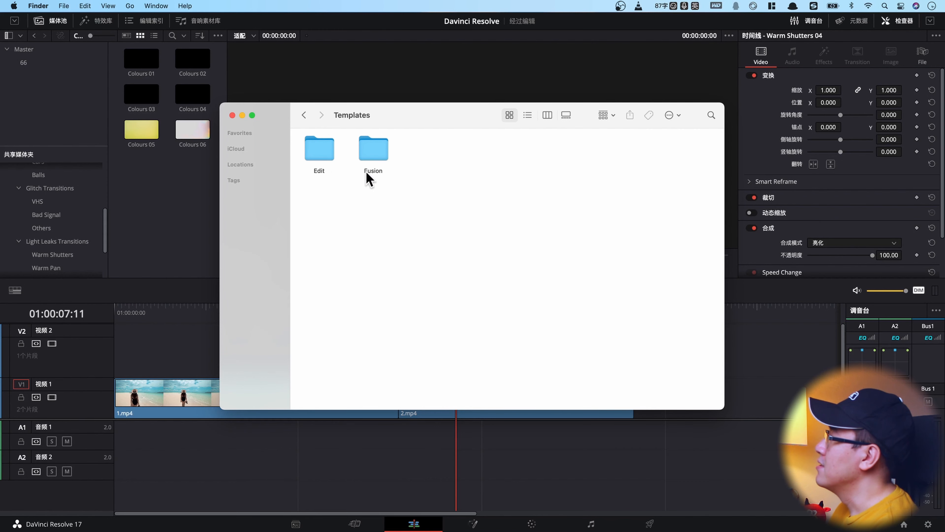
{"action": "double_click", "coordinate": [321, 154]}
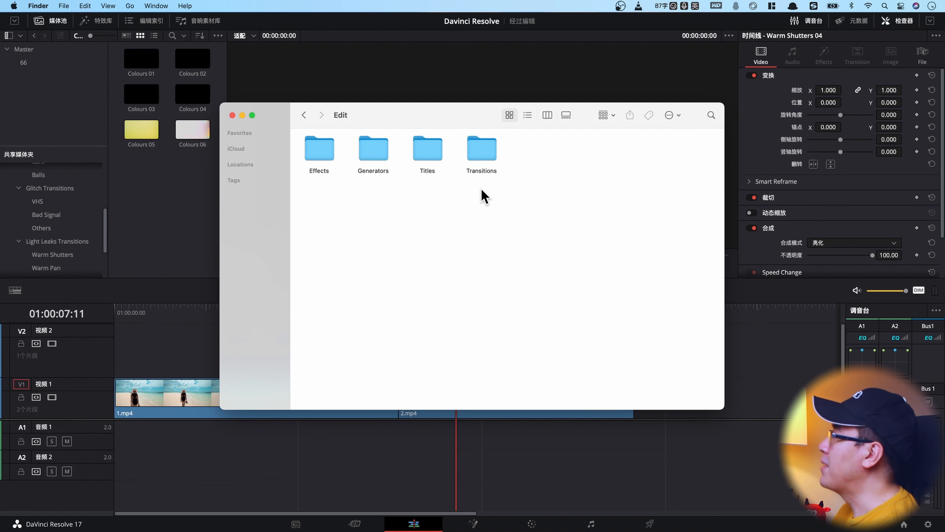
{"action": "left_click", "coordinate": [484, 154]}
{"action": "double_click", "coordinate": [484, 155]}
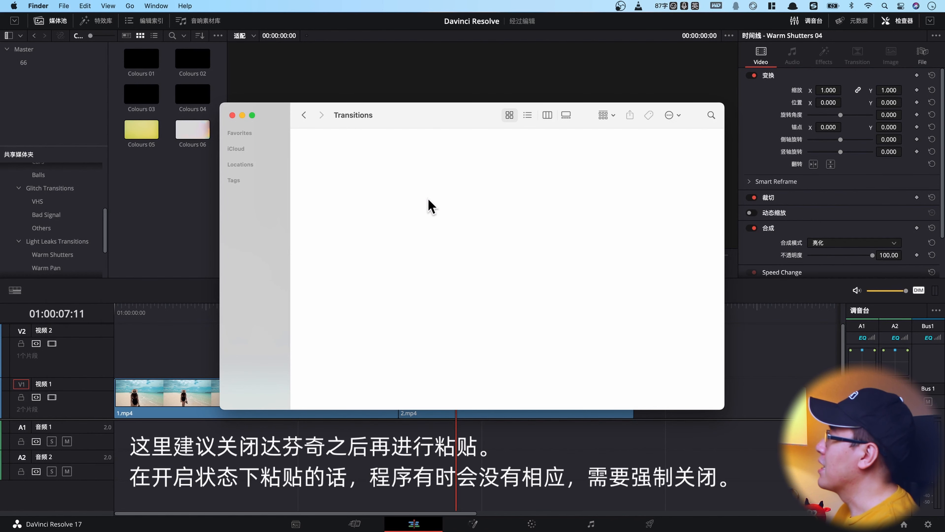
{"action": "key", "text": "super+v"}
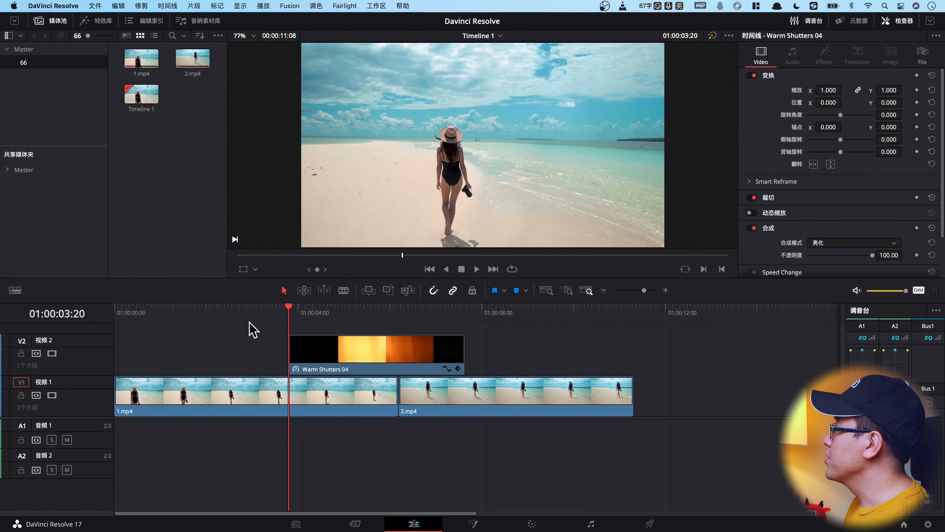
- In DaVinci Resolve, show the video transitions in the effects library and locate the Fusion transitions starting with 01.Fade - Color Delay
{"action": "left_click", "coordinate": [96, 21]}
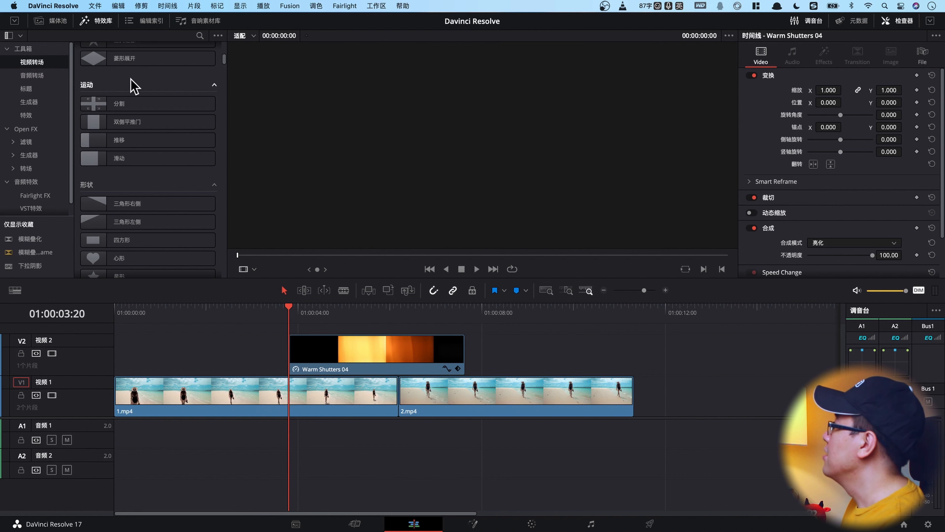
{"action": "scroll", "coordinate": [128, 70], "scroll_direction": "up", "scroll_amount": 6}
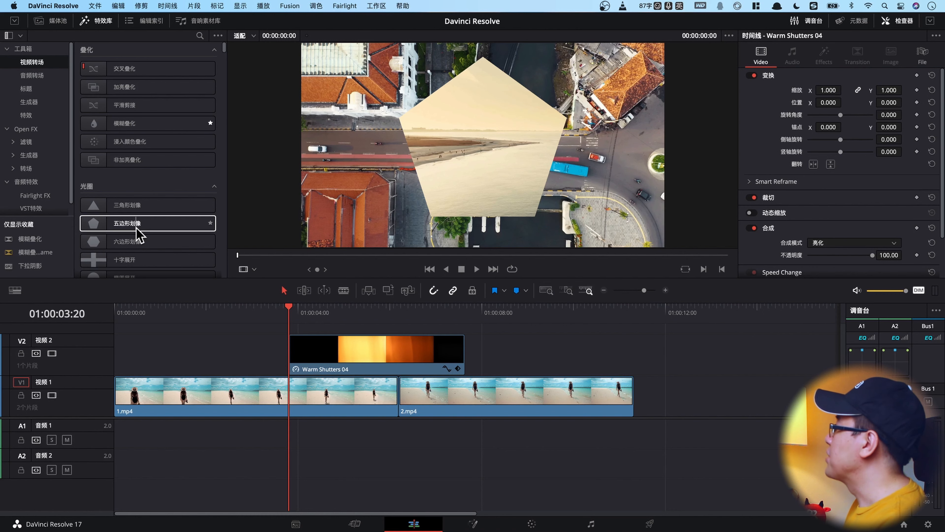
{"action": "scroll", "coordinate": [136, 231], "scroll_direction": "down", "scroll_amount": 15}
{"action": "scroll", "coordinate": [136, 223], "scroll_direction": "down", "scroll_amount": 1}
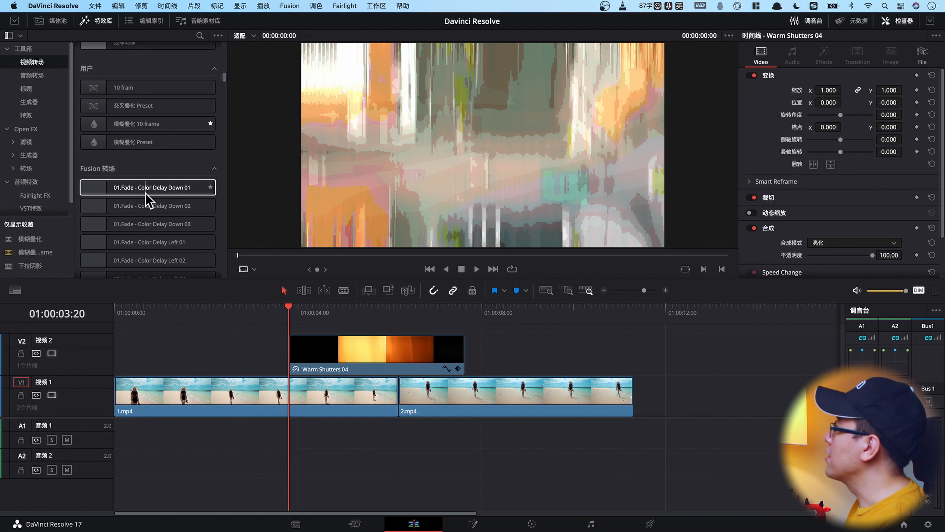
{"action": "scroll", "coordinate": [146, 198], "scroll_direction": "down", "scroll_amount": 1}
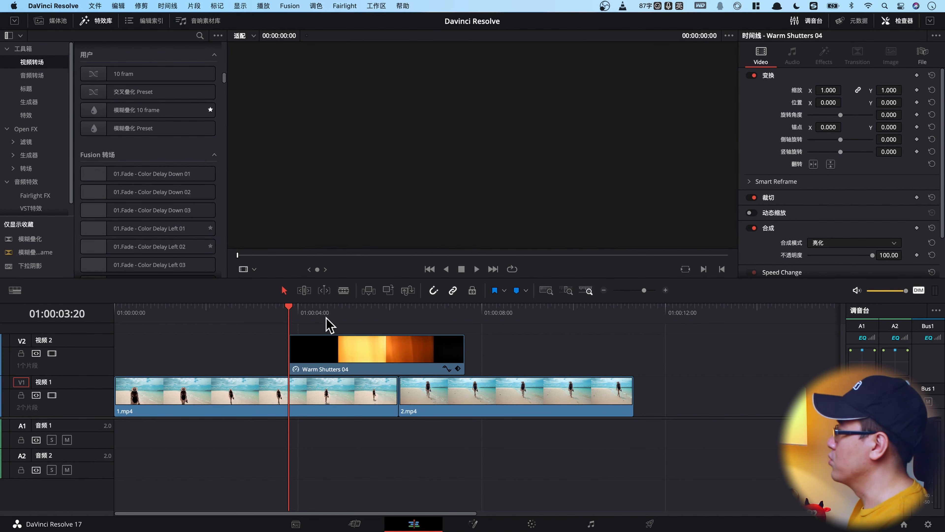
- Delete the Warm Shutters 04 clip from video track 2
{"action": "left_click", "coordinate": [359, 346]}
{"action": "key", "text": "BackSpace"}
- Browse the Fusion transitions from Roll through Spin to Zoom In, previewing presets such as 02.Roll - Right Warp and 05.Zoom In - Prism
{"action": "scroll", "coordinate": [156, 216], "scroll_direction": "down", "scroll_amount": 4}
{"action": "scroll", "coordinate": [186, 136], "scroll_direction": "down", "scroll_amount": 5}
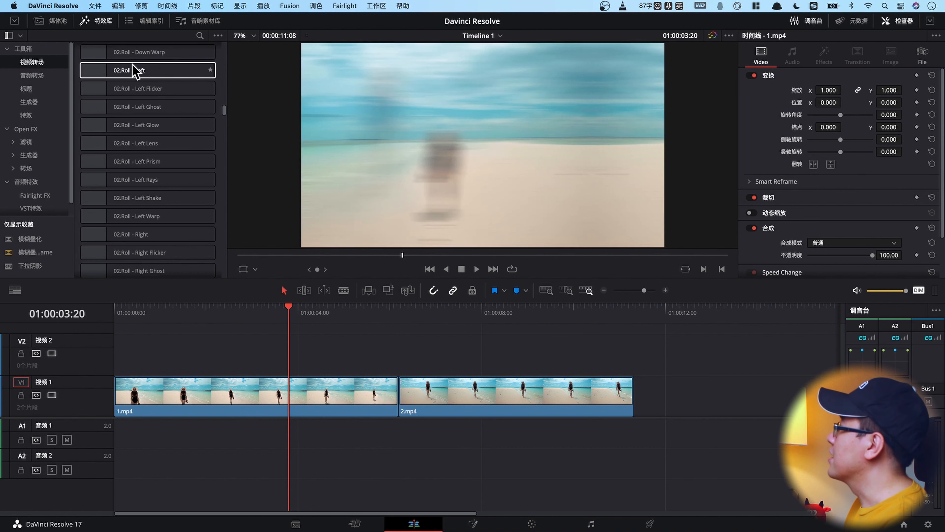
{"action": "scroll", "coordinate": [162, 211], "scroll_direction": "down", "scroll_amount": 5}
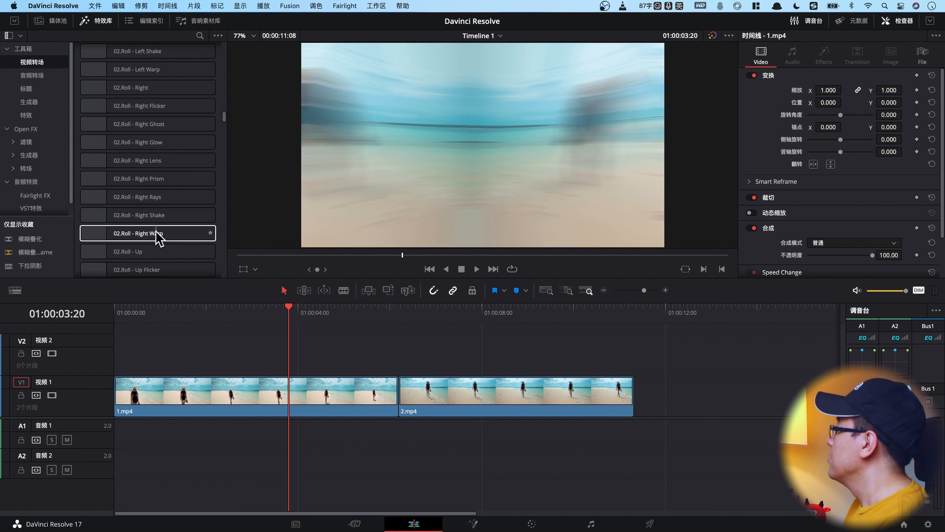
{"action": "scroll", "coordinate": [157, 237], "scroll_direction": "down", "scroll_amount": 15}
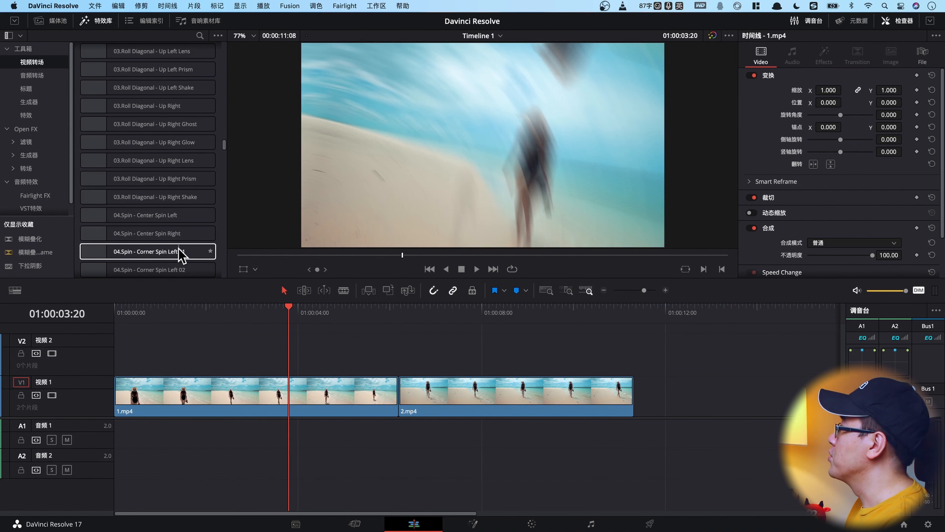
{"action": "scroll", "coordinate": [163, 246], "scroll_direction": "down", "scroll_amount": 5}
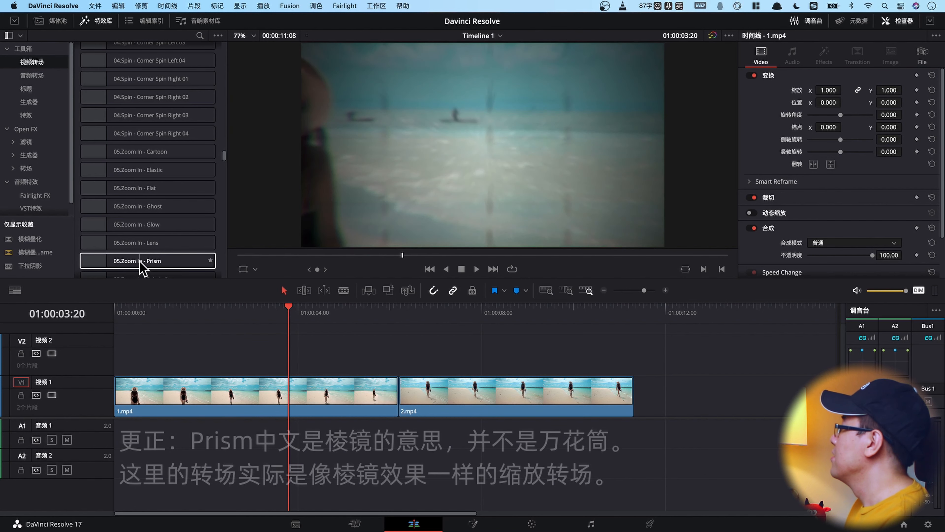
{"action": "scroll", "coordinate": [145, 261], "scroll_direction": "down", "scroll_amount": 2}
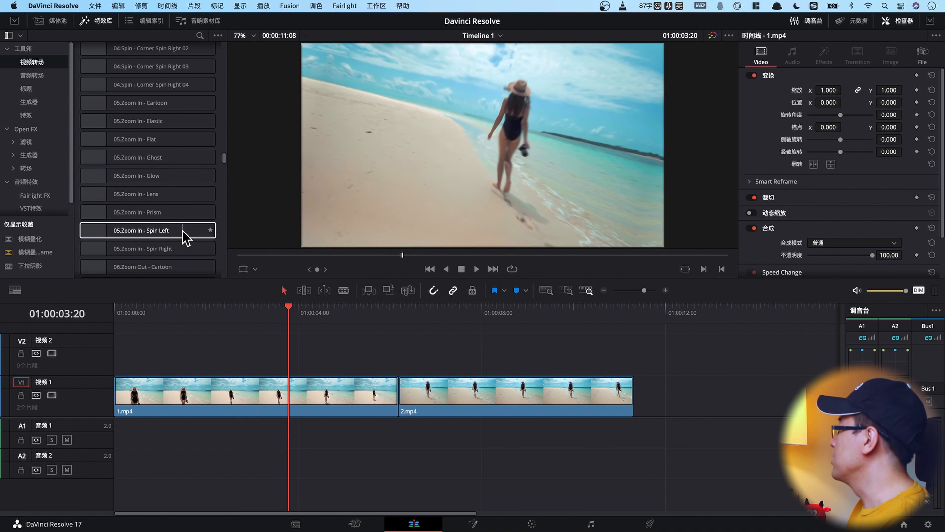
- Try to add the 05.Zoom In - Spin Left transition at the cut between 1.mp4 and 2.mp4
{"action": "left_click", "coordinate": [162, 231]}
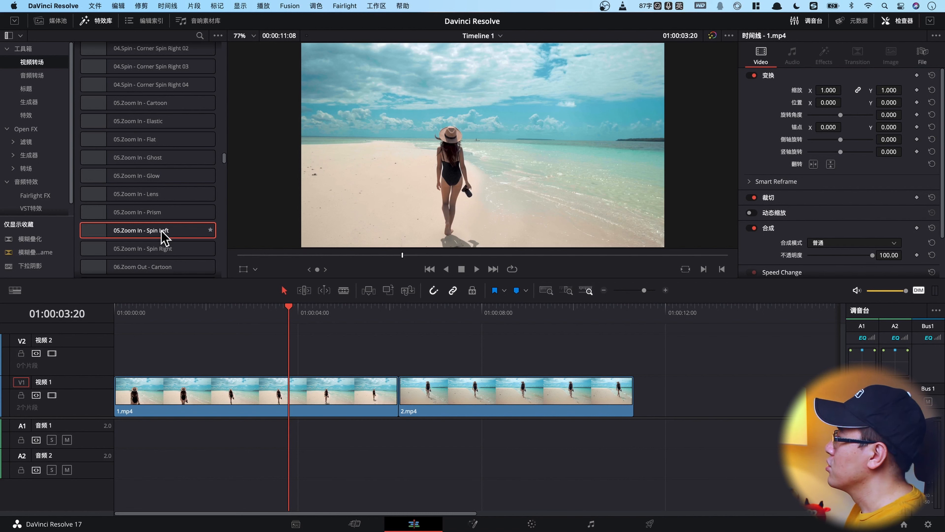
{"action": "left_click_drag", "start_coordinate": [162, 231], "coordinate": [409, 395]}
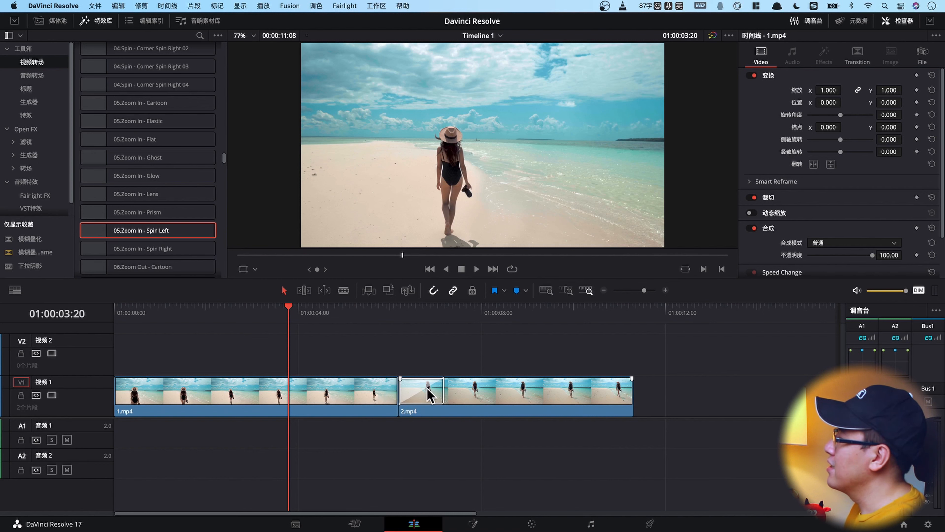
- Trim the end of 1.mp4 and the start of 2.mp4, and butt 2.mp4 up against 1.mp4 on video track 1
{"action": "left_click_drag", "start_coordinate": [485, 395], "coordinate": [512, 400]}
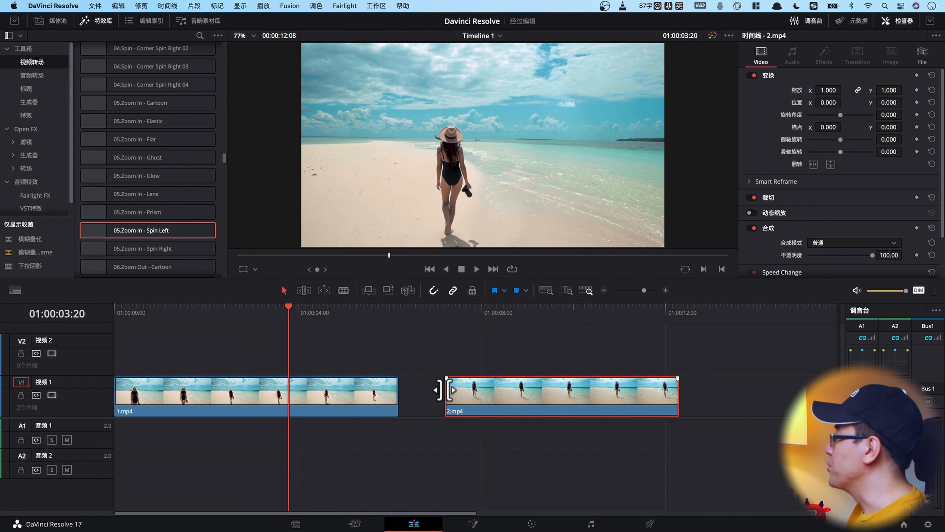
{"action": "left_click", "coordinate": [441, 390]}
{"action": "left_click_drag", "start_coordinate": [441, 391], "coordinate": [401, 395]}
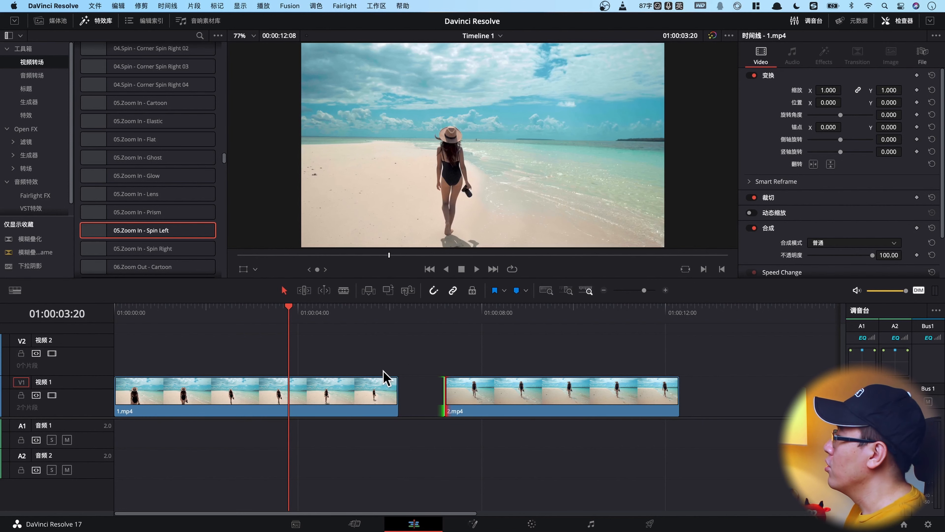
{"action": "left_click", "coordinate": [392, 387]}
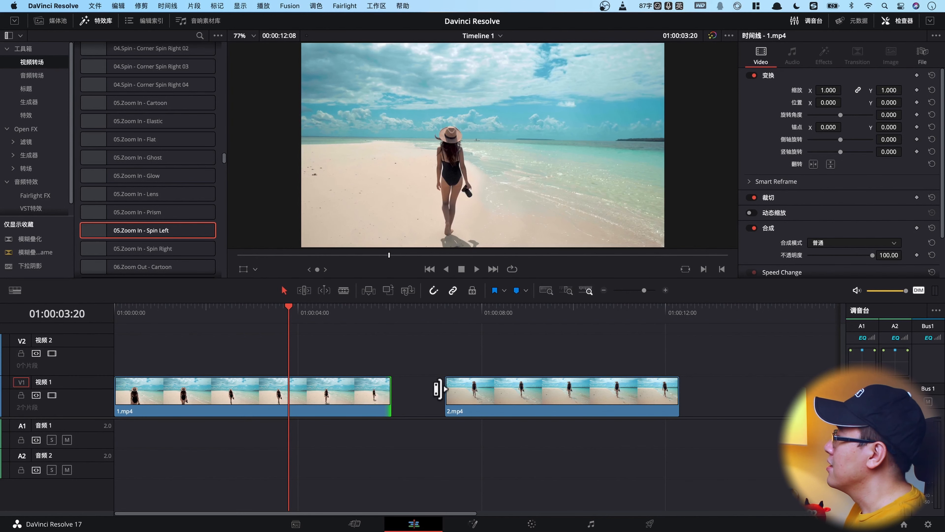
{"action": "left_click_drag", "start_coordinate": [445, 390], "coordinate": [490, 391]}
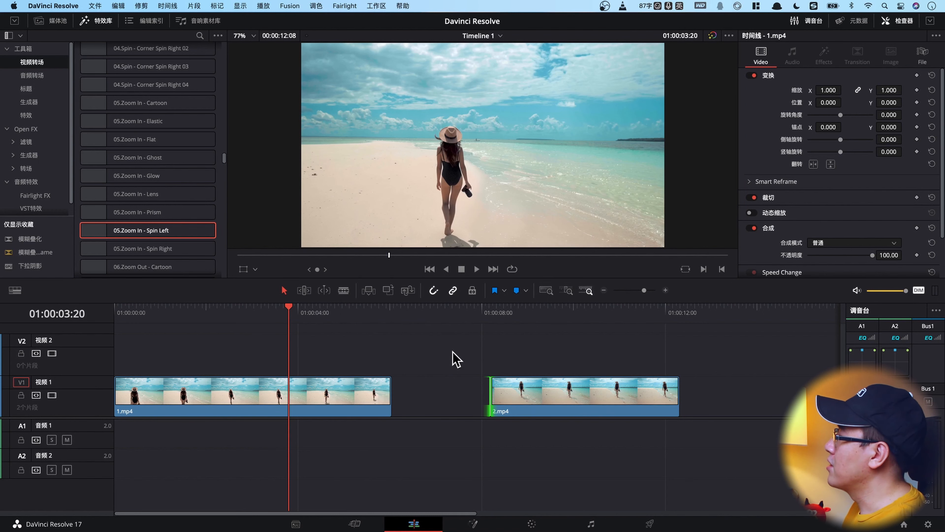
{"action": "left_click_drag", "start_coordinate": [492, 393], "coordinate": [443, 398]}
- Place the 05.Zoom In - Spin Left transition across the cut between the two trimmed clips and play it back
{"action": "left_click_drag", "start_coordinate": [161, 239], "coordinate": [408, 406]}
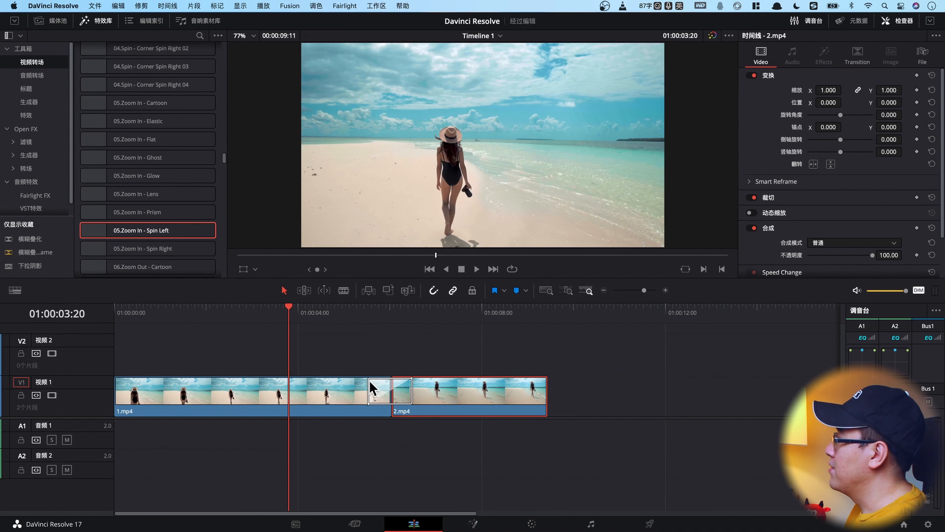
{"action": "left_click", "coordinate": [341, 311]}
{"action": "key", "text": "space"}
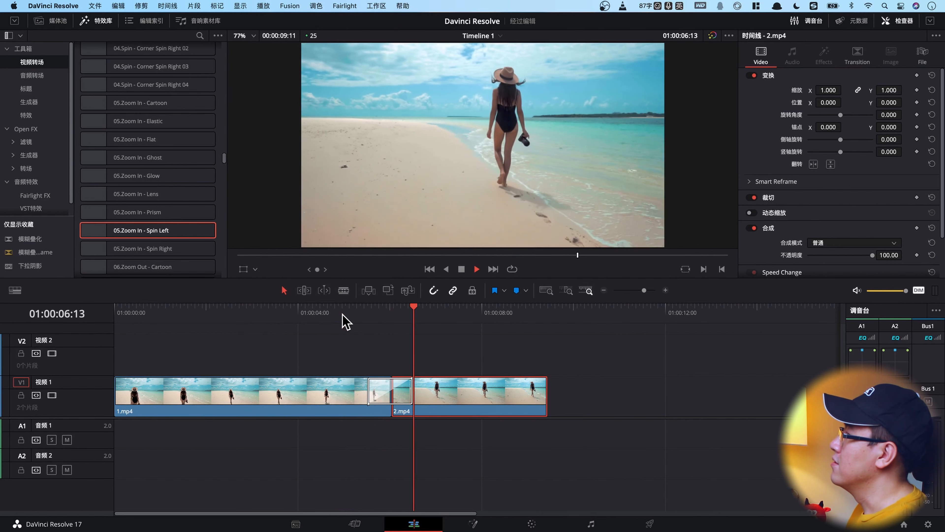
{"action": "key", "text": "space"}
- Browse the Glitch, Perspective and Split transitions, previewing presets such as 07.Glitch - Roll Right 04 and 09.Split - Horizontal 10
{"action": "scroll", "coordinate": [164, 149], "scroll_direction": "down", "scroll_amount": 4}
{"action": "scroll", "coordinate": [151, 140], "scroll_direction": "down", "scroll_amount": 10}
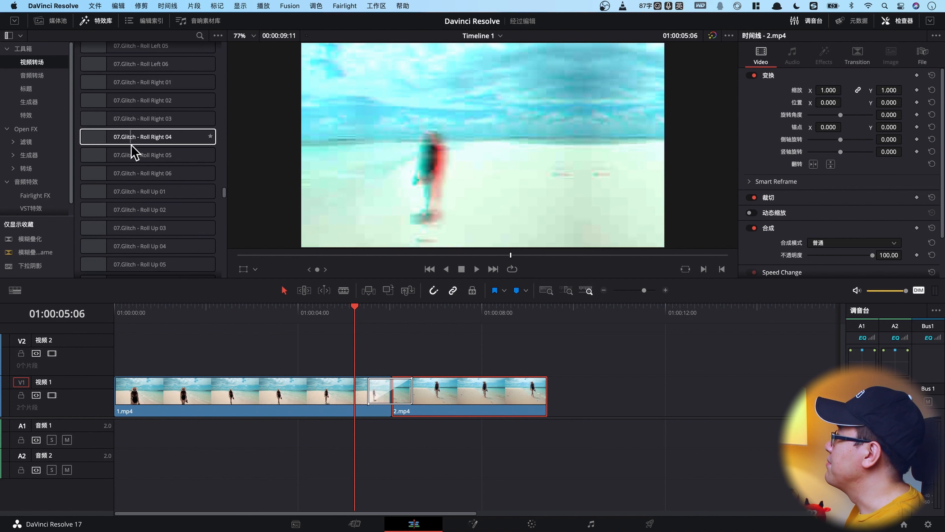
{"action": "scroll", "coordinate": [159, 154], "scroll_direction": "down", "scroll_amount": 10}
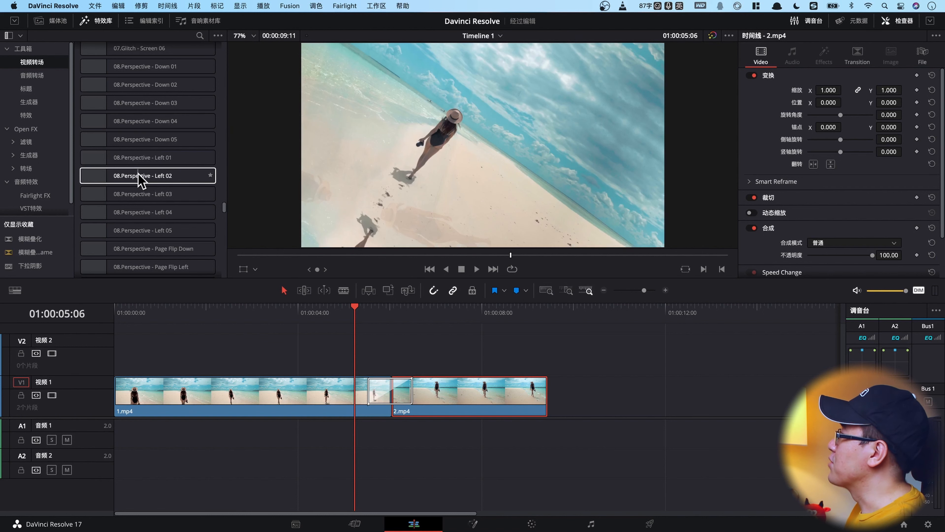
{"action": "scroll", "coordinate": [142, 186], "scroll_direction": "down", "scroll_amount": 10}
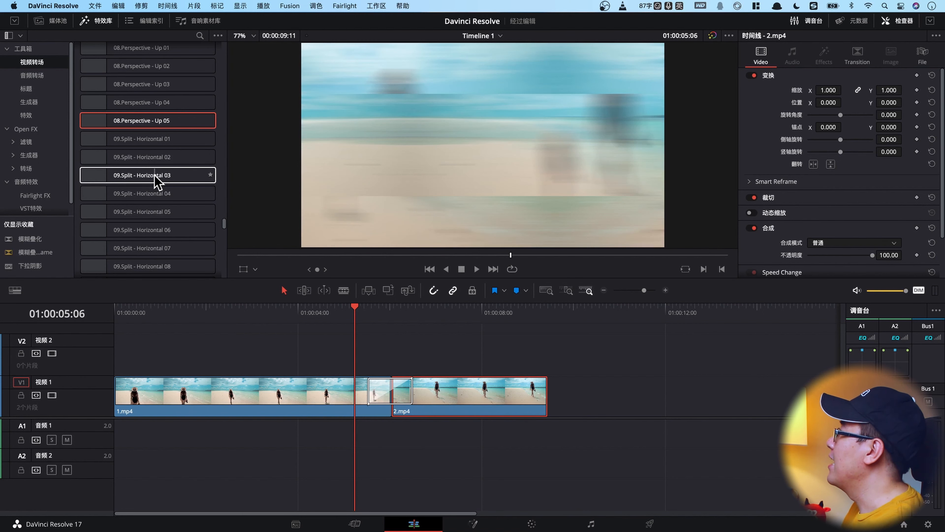
{"action": "scroll", "coordinate": [157, 180], "scroll_direction": "down", "scroll_amount": 10}
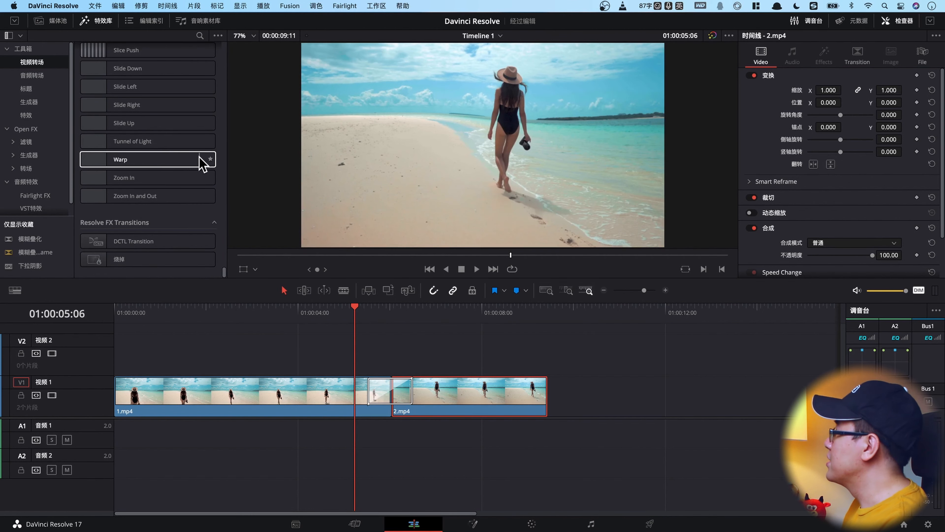
{"action": "scroll", "coordinate": [204, 166], "scroll_direction": "up", "scroll_amount": 10}
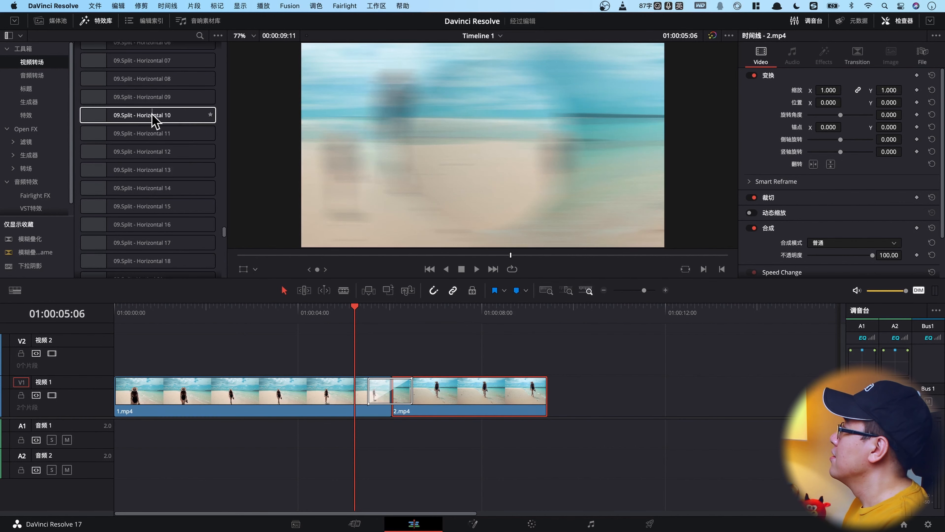
{"action": "scroll", "coordinate": [154, 141], "scroll_direction": "down", "scroll_amount": 2}
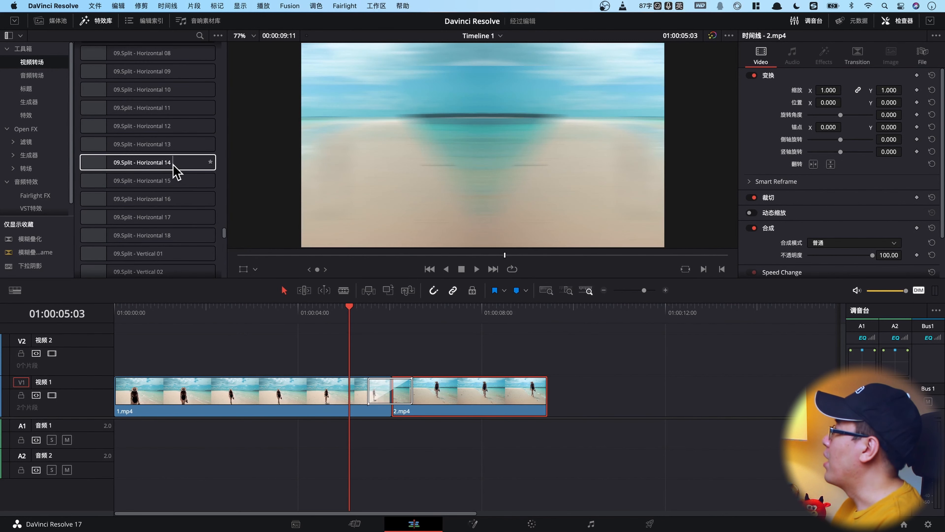
{"action": "scroll", "coordinate": [182, 179], "scroll_direction": "up", "scroll_amount": 10}
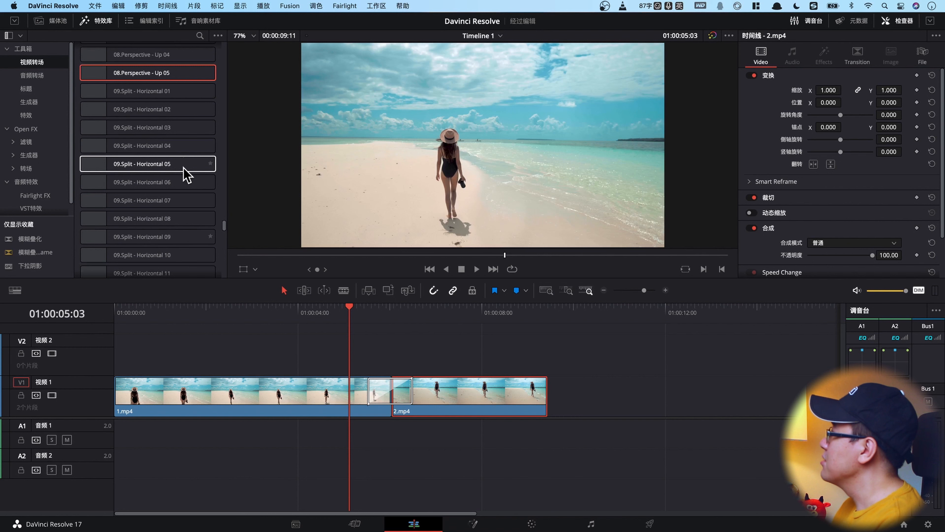
{"action": "scroll", "coordinate": [187, 188], "scroll_direction": "up", "scroll_amount": 5}
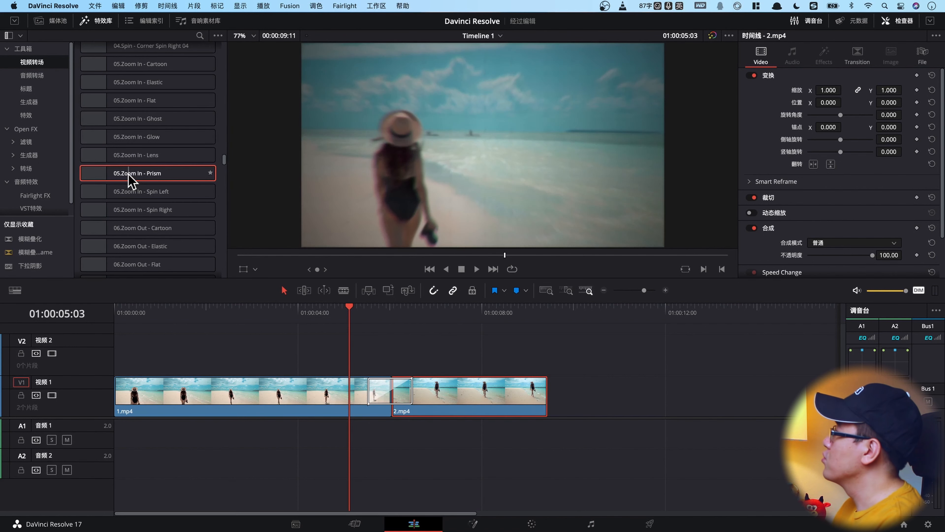
- Replace the transition between 1.mp4 and 2.mp4 with 05.Zoom In - Prism and play it back
{"action": "left_click_drag", "start_coordinate": [136, 179], "coordinate": [387, 391]}
{"action": "left_click", "coordinate": [354, 313]}
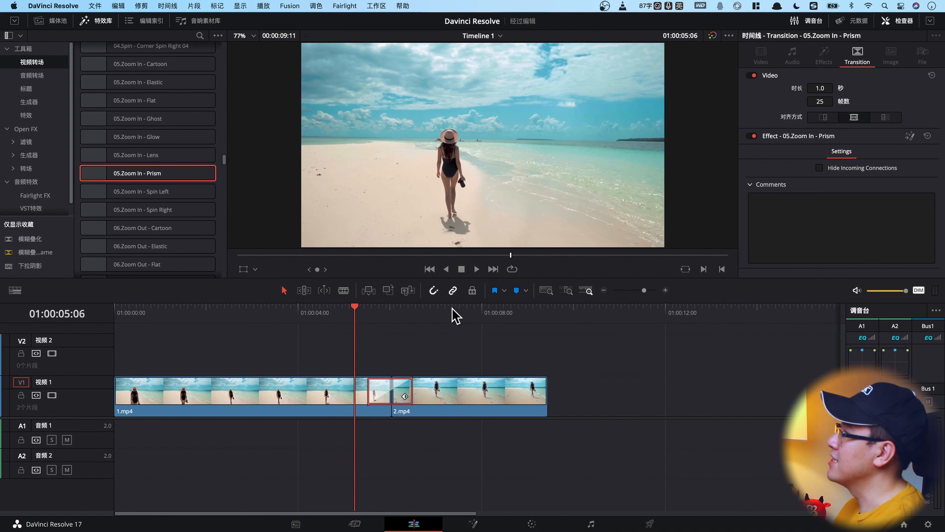
{"action": "key", "text": "space"}
{"action": "key", "text": "space"}
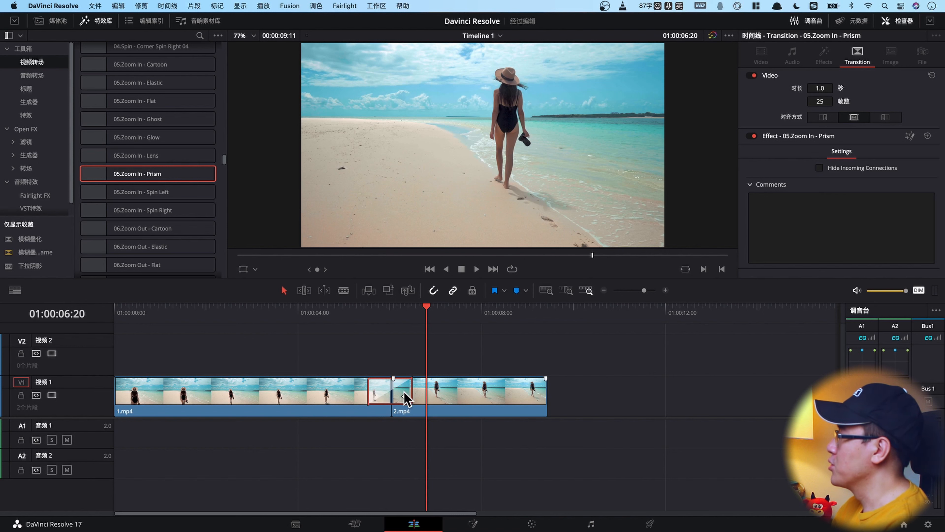
- Open the 05.Zoom In - Prism transition on the Fusion page and expand Group1 to show its nodes
{"action": "right_click", "coordinate": [384, 393]}
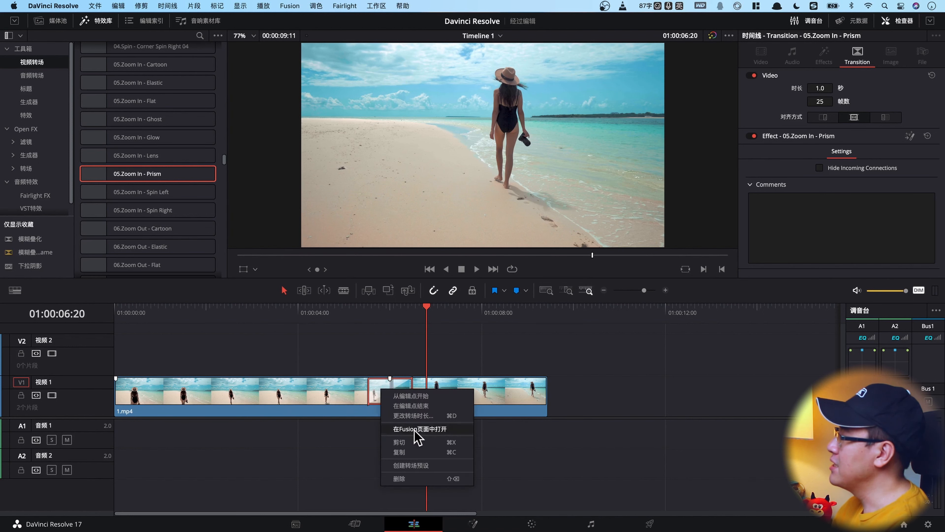
{"action": "left_click", "coordinate": [424, 432]}
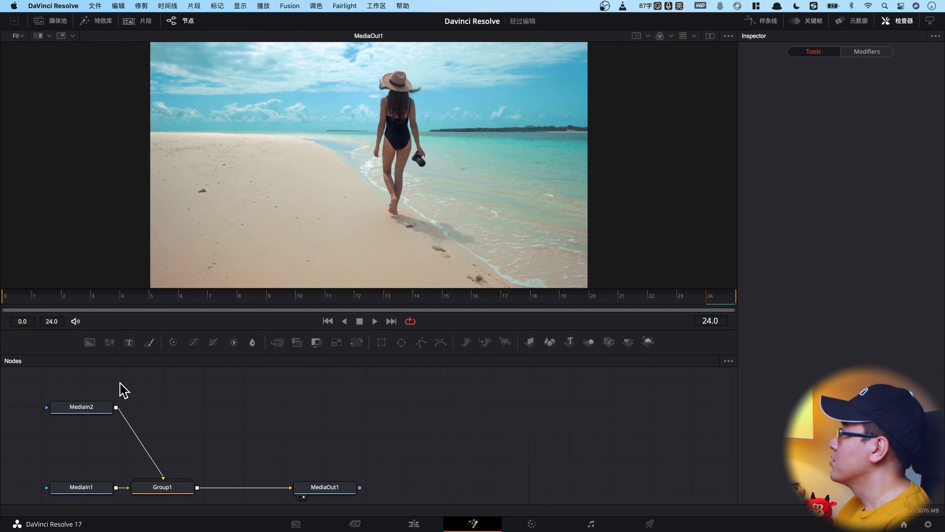
{"action": "double_click", "coordinate": [167, 491]}
{"action": "scroll", "coordinate": [212, 436], "scroll_direction": "down", "scroll_amount": 5}
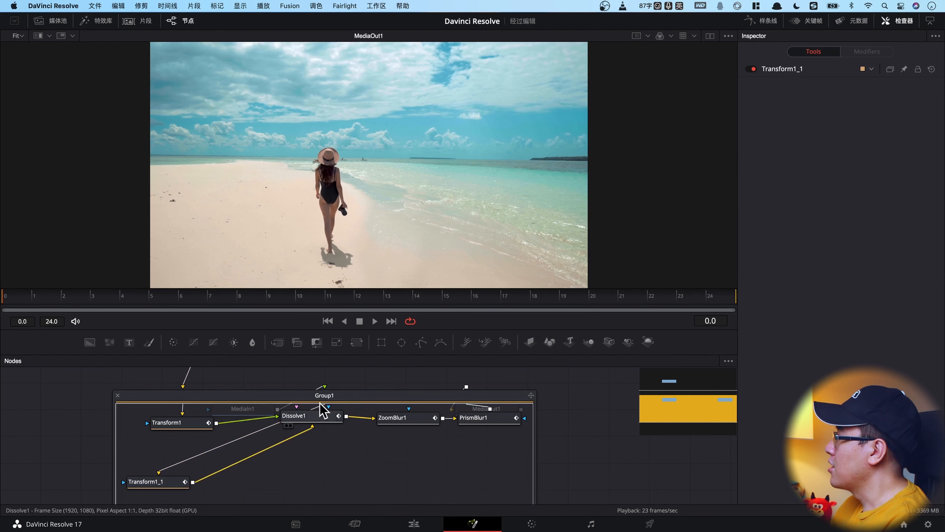
- Set the Pivot of the Transform1_1 node to X 0.092 and Y 0.888
{"action": "left_click", "coordinate": [163, 491]}
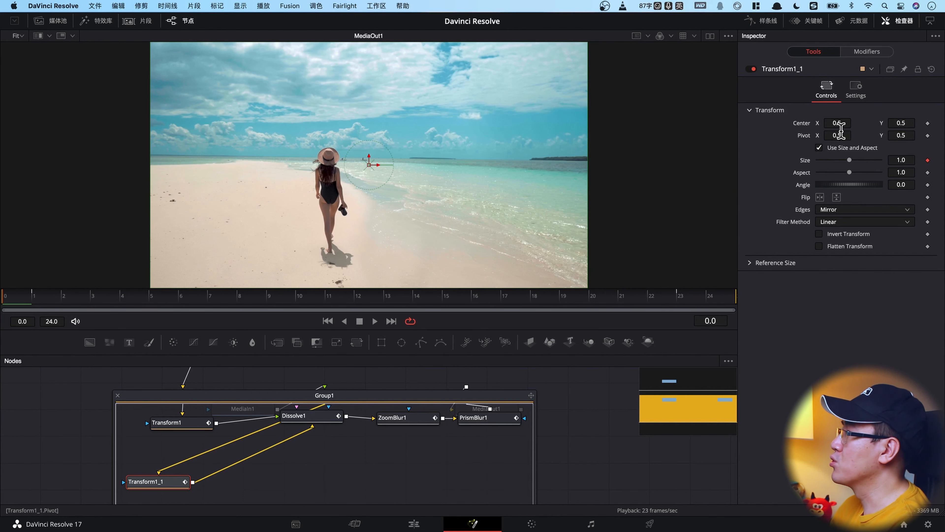
{"action": "left_click_drag", "start_coordinate": [837, 135], "coordinate": [762, 135]}
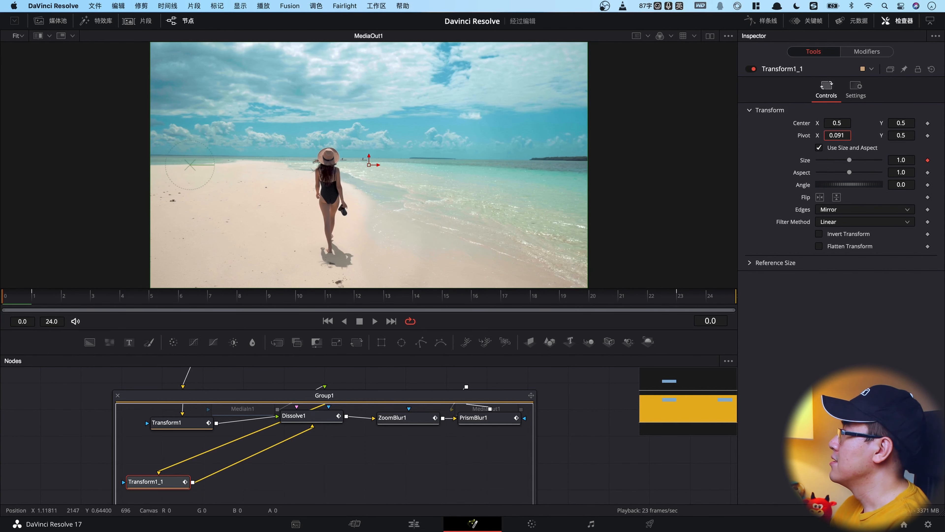
{"action": "left_click_drag", "start_coordinate": [895, 135], "coordinate": [932, 135]}
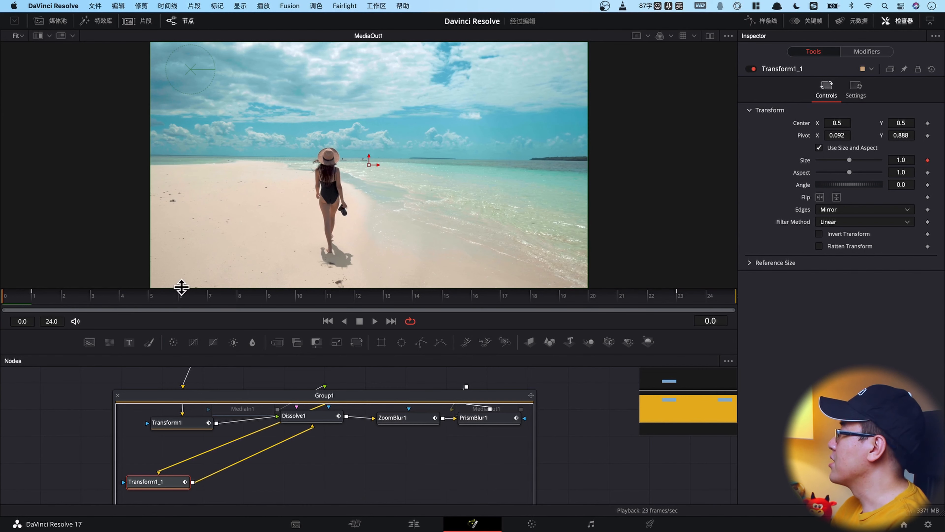
- Play the modified transition and scrub it from frame 0 to frame 14 to check the zoom
{"action": "key", "text": "space"}
{"action": "key", "text": "space"}
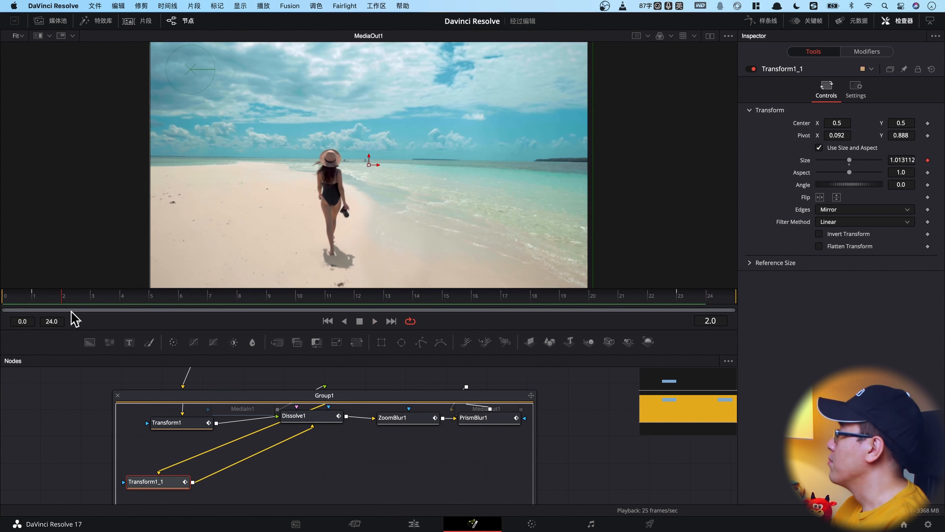
{"action": "left_click_drag", "start_coordinate": [7, 300], "coordinate": [428, 298]}
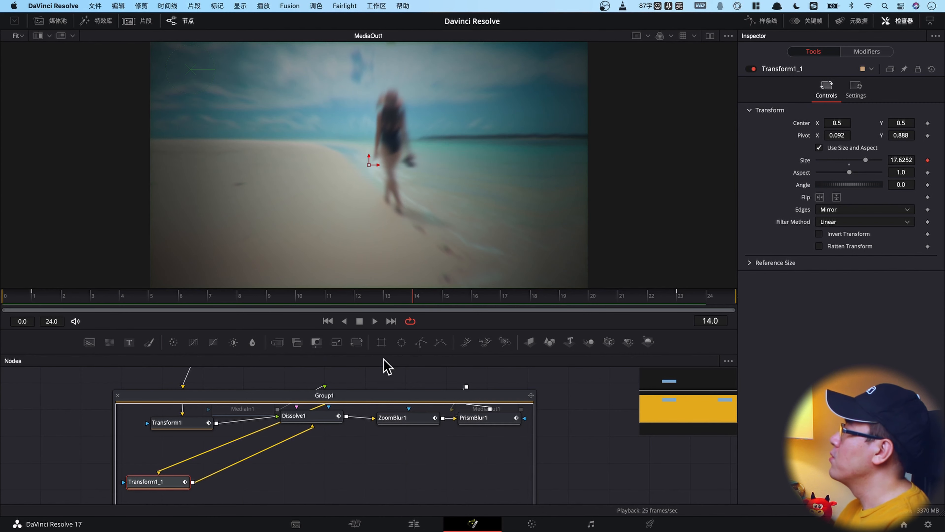
- In Finder, select and copy all Nitrozme title and call out setting files in the source Titles folder
{"action": "key", "text": "super+Tab"}
{"action": "double_click", "coordinate": [332, 151]}
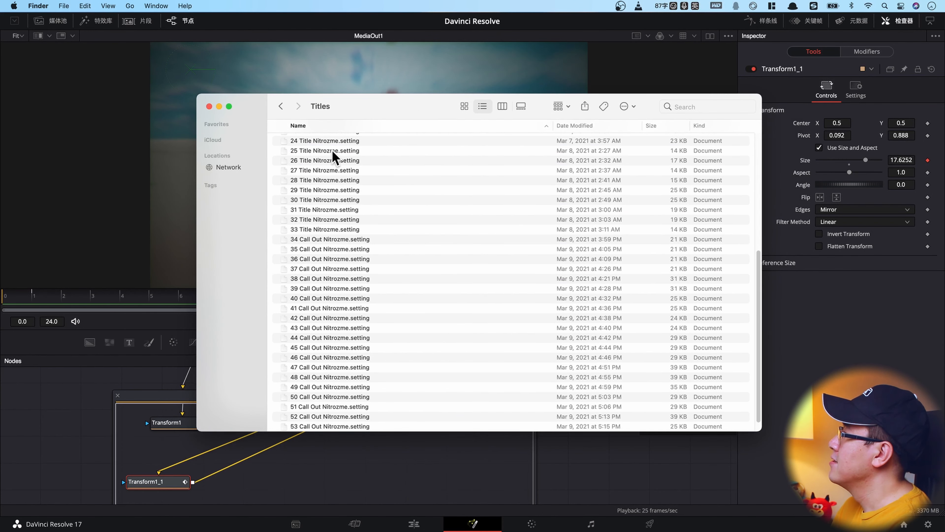
{"action": "key", "text": "super+a"}
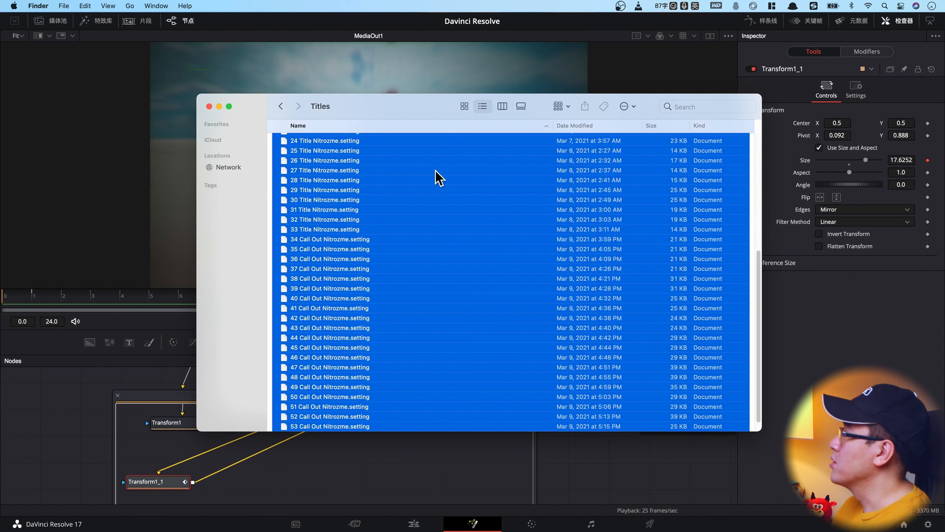
{"action": "scroll", "coordinate": [409, 194], "scroll_direction": "up", "scroll_amount": 6}
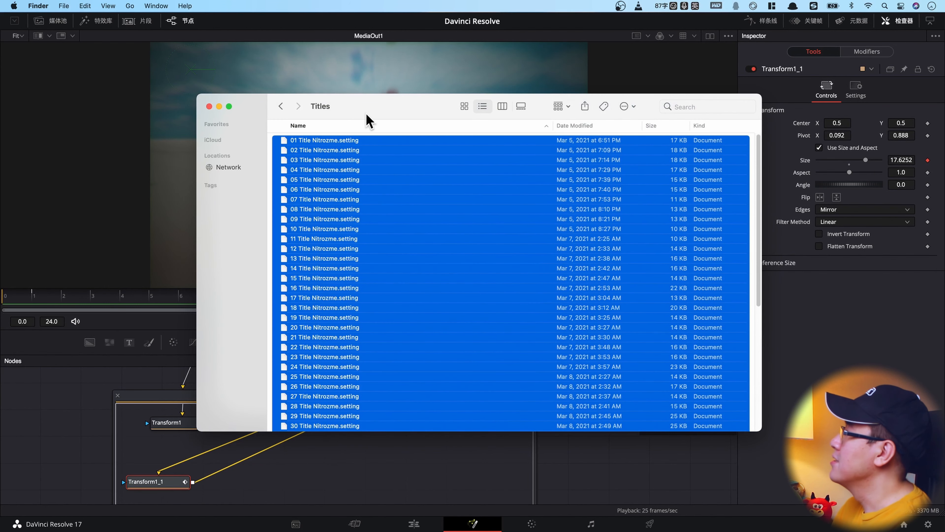
- Paste the copied title setting files into the Titles folder under Templates, Edit
{"action": "left_click_drag", "start_coordinate": [366, 108], "coordinate": [312, 104]}
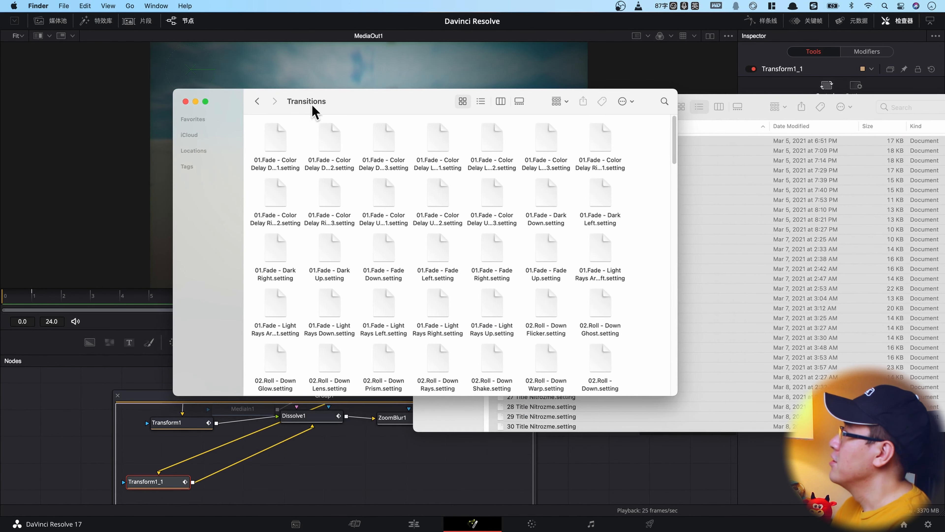
{"action": "left_click", "coordinate": [258, 102]}
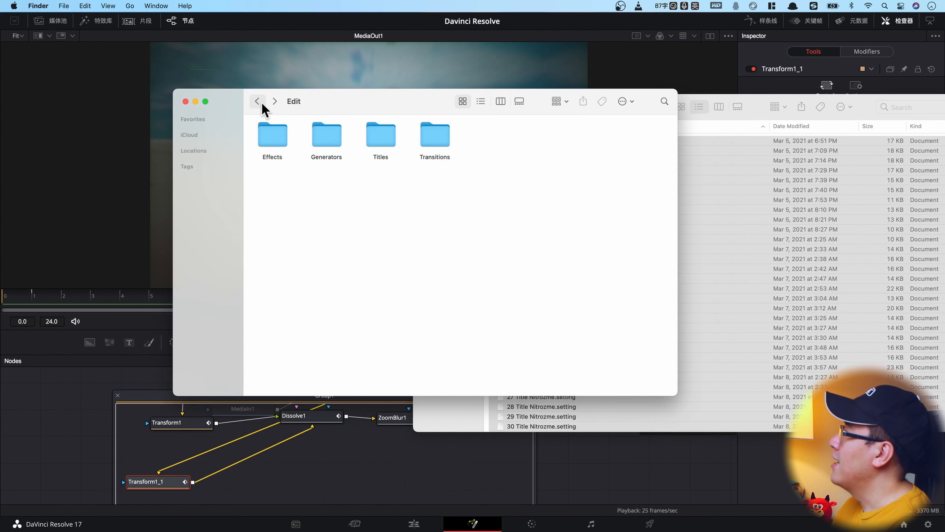
{"action": "left_click", "coordinate": [263, 104]}
{"action": "left_click", "coordinate": [275, 134]}
{"action": "double_click", "coordinate": [275, 134]}
{"action": "left_click", "coordinate": [378, 135]}
{"action": "double_click", "coordinate": [377, 136]}
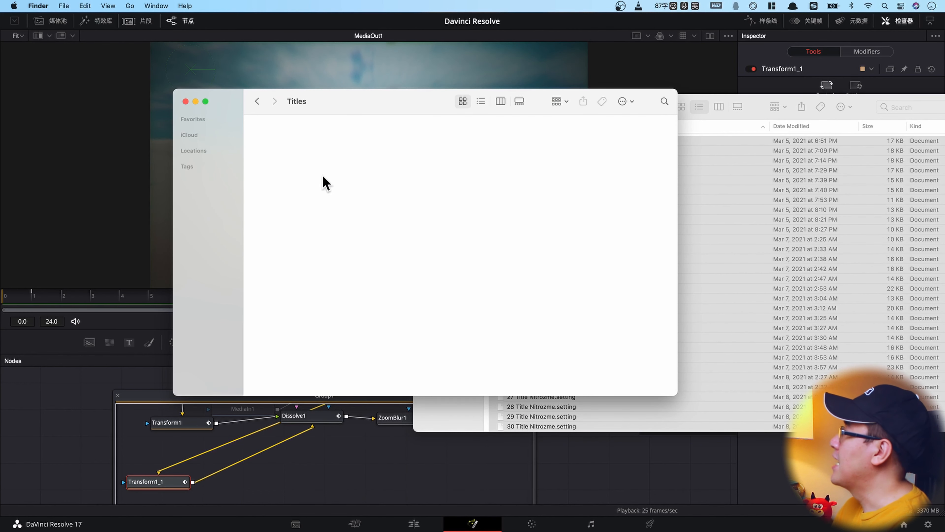
{"action": "key", "text": "super+v"}
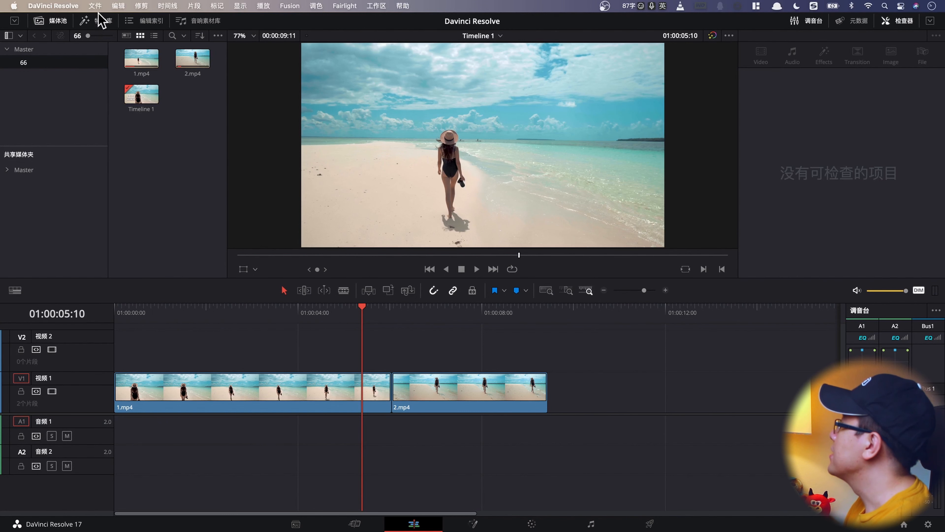
- In DaVinci Resolve, show the titles in the effects library and preview the 01 Title Nitrozme Fusion title
{"action": "left_click", "coordinate": [98, 20]}
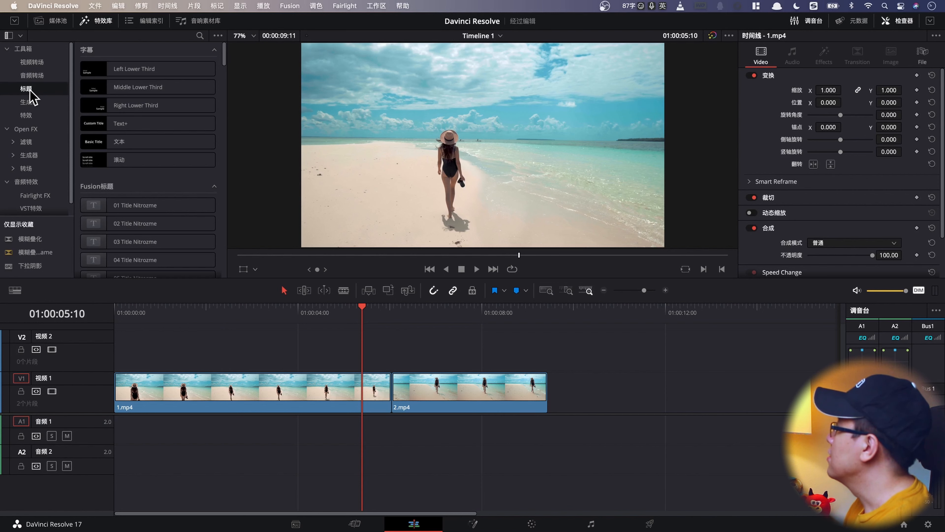
{"action": "left_click", "coordinate": [138, 73]}
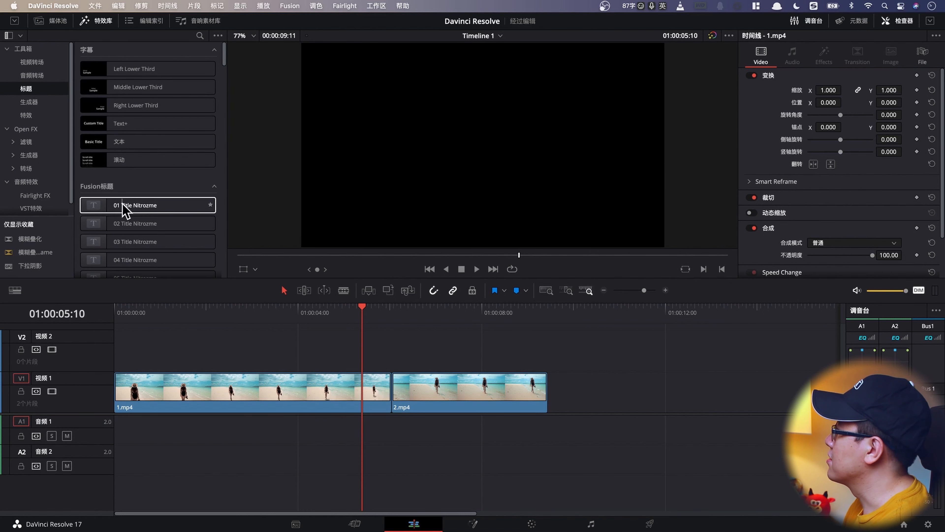
- Place the 01 Title Nitrozme title on track V2 across the cut between the clips and scrub to 01:00:07:06
{"action": "left_click_drag", "start_coordinate": [137, 210], "coordinate": [372, 359]}
{"action": "left_click_drag", "start_coordinate": [407, 316], "coordinate": [447, 316]}
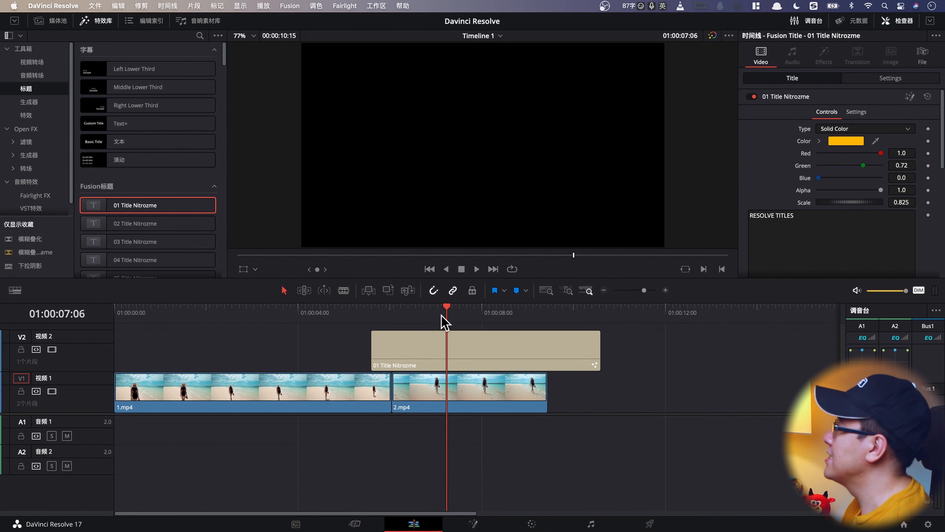
- Open Font for Titles and Call Outs.txt in Finder's Help Documentation folder, then return to DaVinci Resolve and scrub the title to 01:00:07:24
{"action": "key", "text": "super+Tab"}
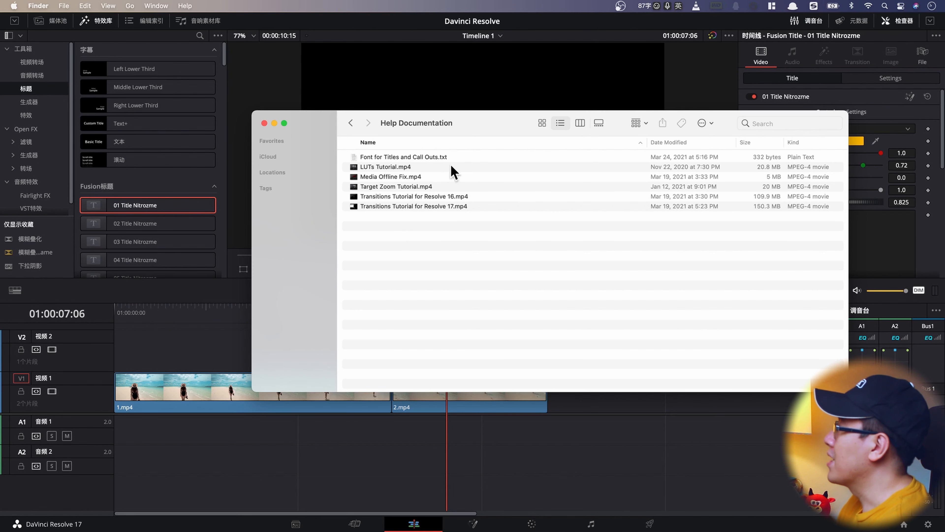
{"action": "double_click", "coordinate": [434, 157]}
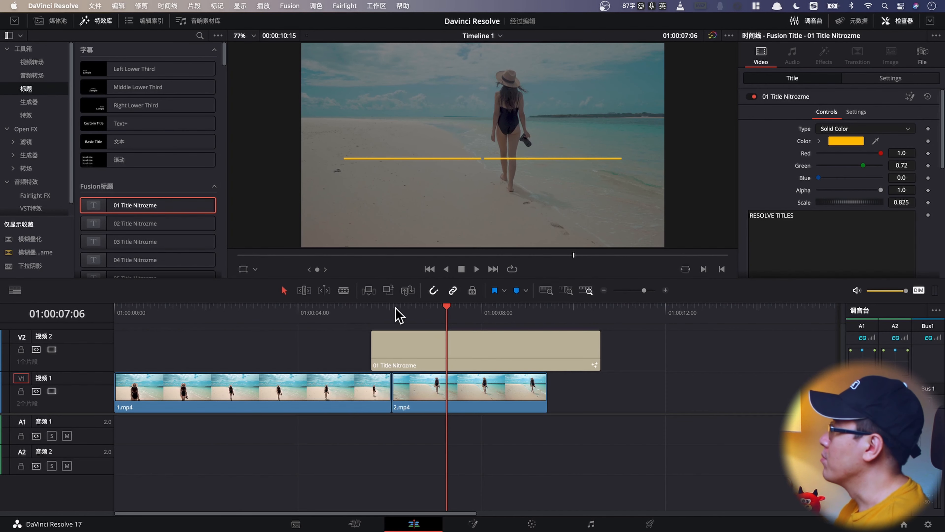
{"action": "left_click_drag", "start_coordinate": [447, 312], "coordinate": [480, 316]}
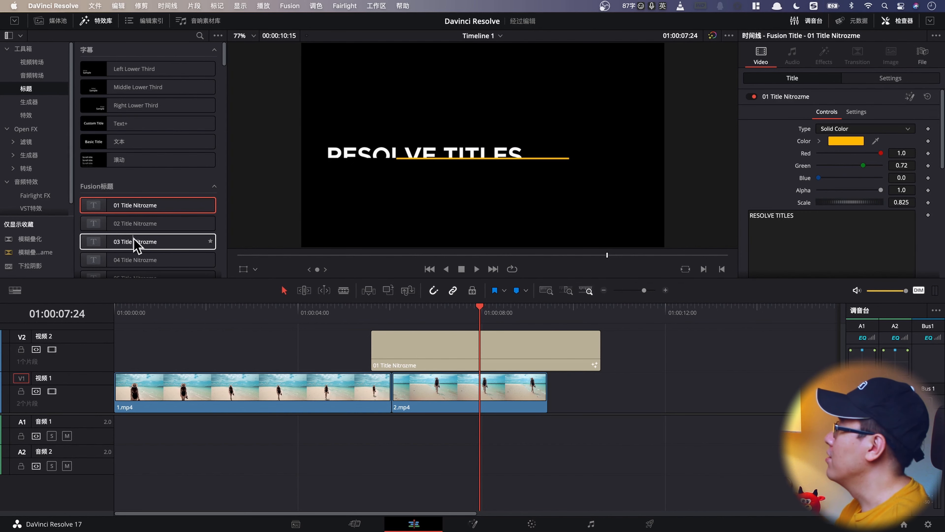
- Add the 53 Call Out Nitrozme title to track V2 at the start of the timeline and select it with the playhead at 01:00:03:10
{"action": "scroll", "coordinate": [179, 242], "scroll_direction": "down", "scroll_amount": 3}
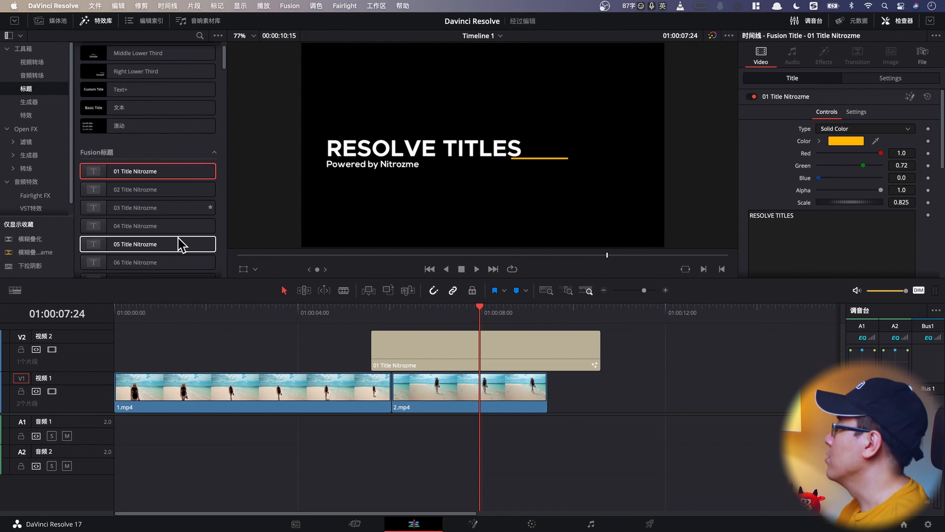
{"action": "scroll", "coordinate": [163, 193], "scroll_direction": "down", "scroll_amount": 15}
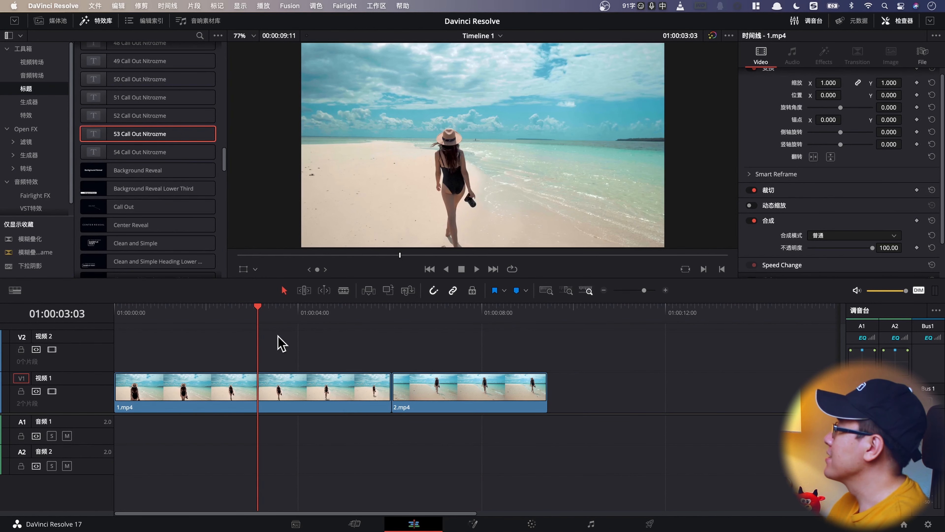
{"action": "left_click_drag", "start_coordinate": [133, 137], "coordinate": [271, 318]}
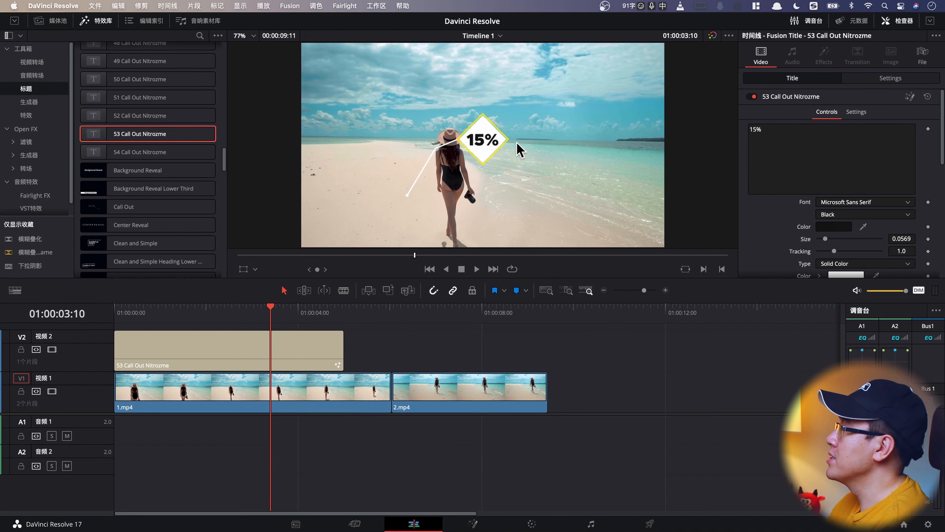
{"action": "left_click", "coordinate": [316, 344]}
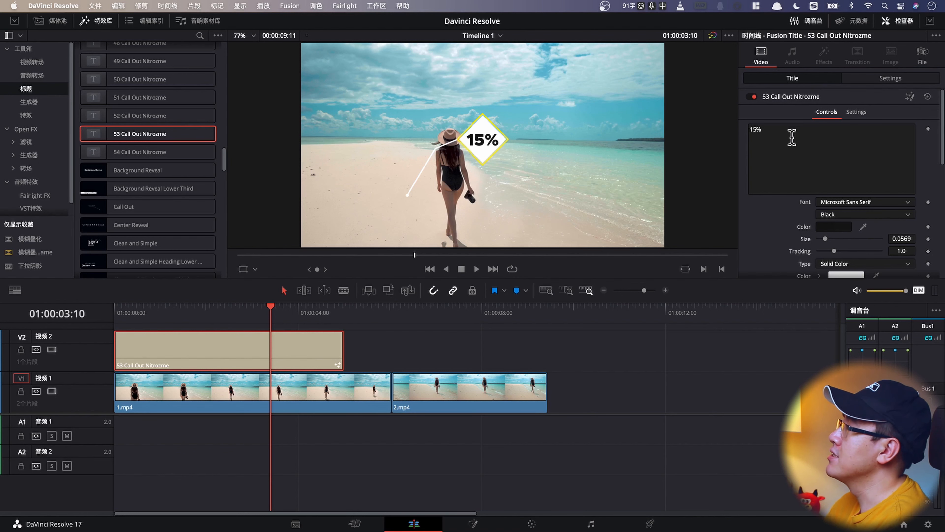
- Replace the call out's text with 海洋
{"action": "left_click", "coordinate": [768, 130]}
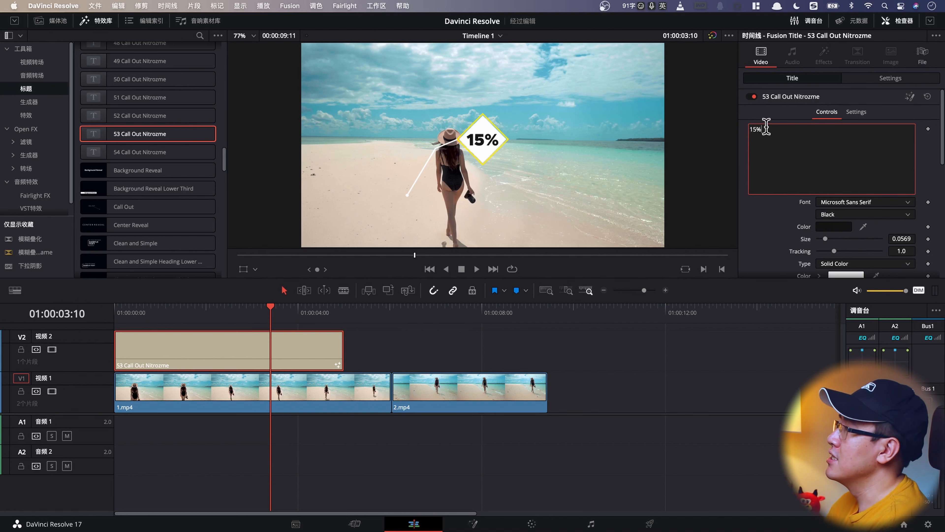
{"action": "left_click_drag", "start_coordinate": [771, 130], "coordinate": [719, 125]}
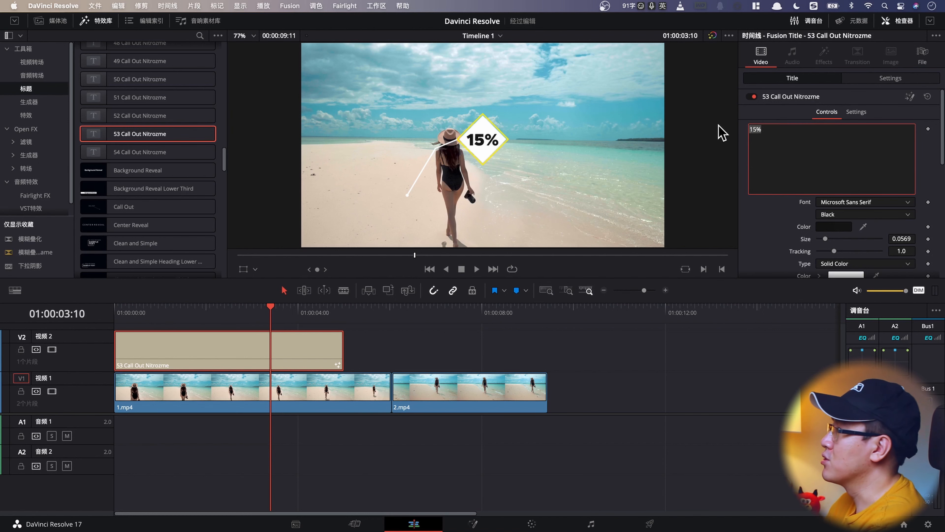
{"action": "key", "text": "shift"}
{"action": "type", "text": "海洋"}
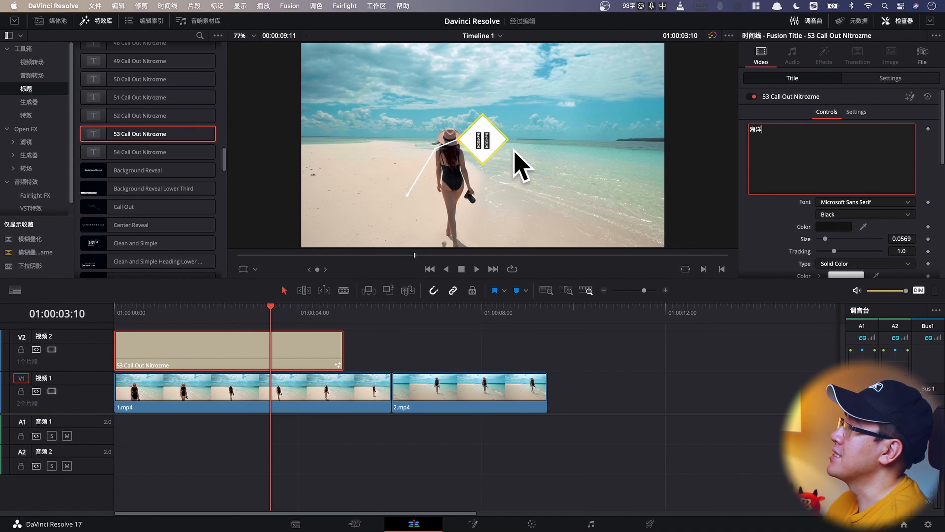
- Set the call out text's font to 阿里巴巴普惠体 and its size to 0.0669
{"action": "left_click", "coordinate": [836, 203]}
{"action": "scroll", "coordinate": [849, 233], "scroll_direction": "up", "scroll_amount": 10}
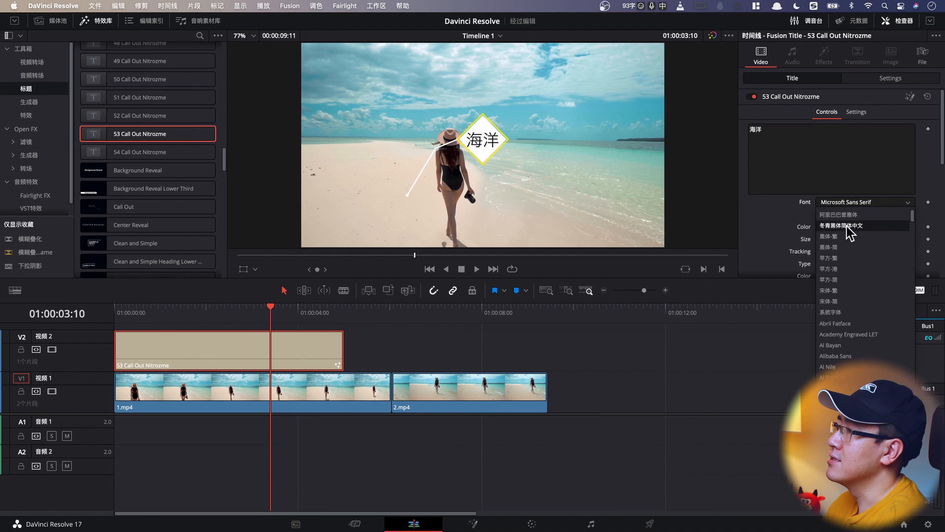
{"action": "left_click", "coordinate": [841, 215]}
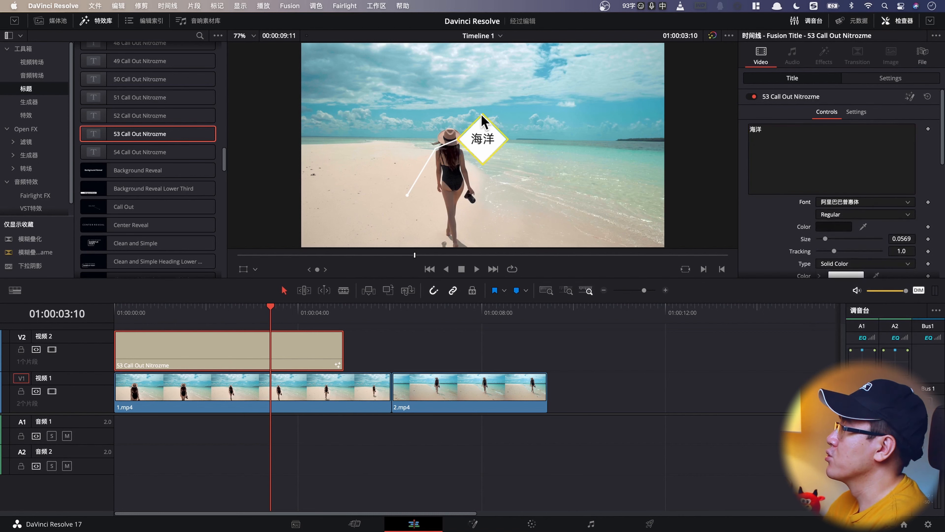
{"action": "scroll", "coordinate": [827, 172], "scroll_direction": "down", "scroll_amount": 3}
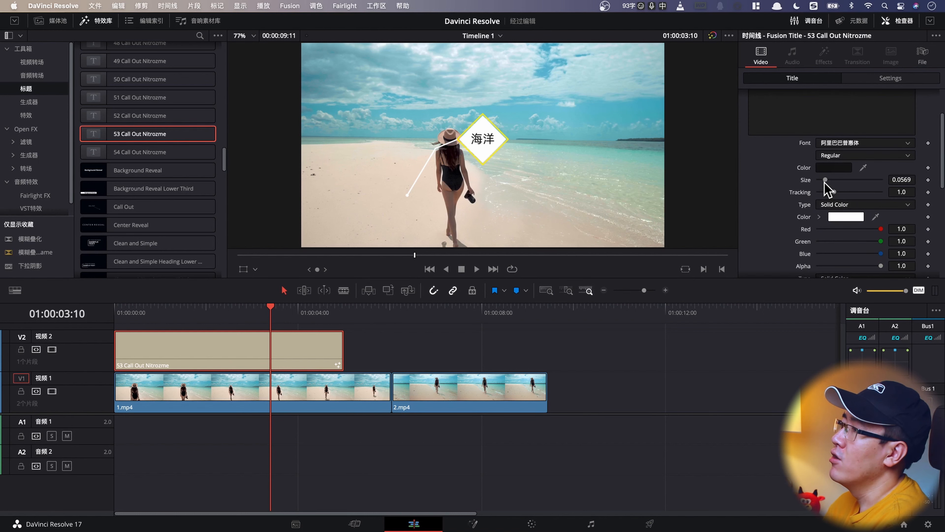
{"action": "left_click_drag", "start_coordinate": [827, 181], "coordinate": [828, 181]}
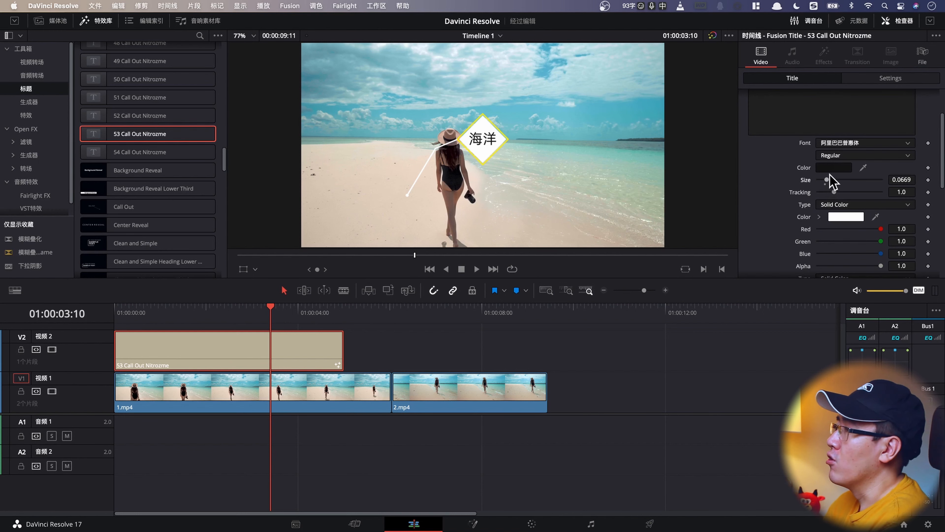
- Colour the call out text Maraschino red
{"action": "left_click", "coordinate": [832, 168]}
{"action": "left_click", "coordinate": [8, 437]}
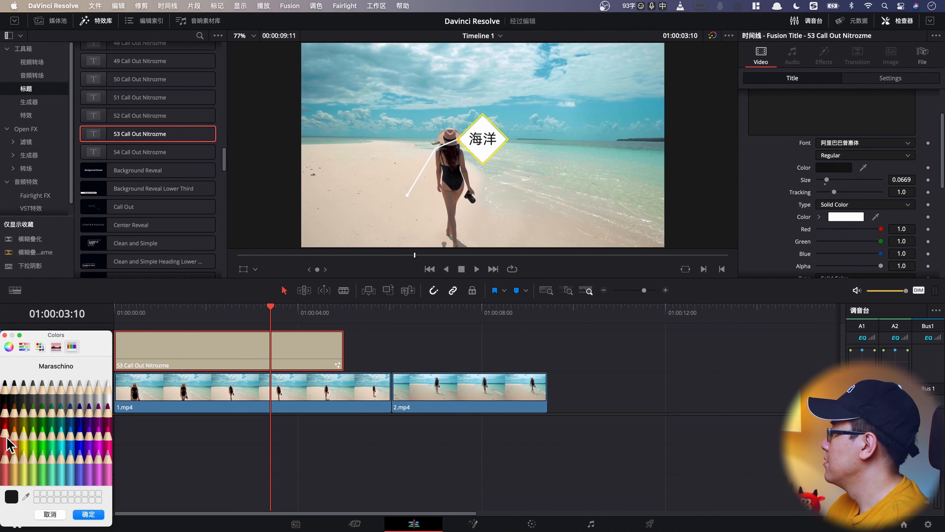
{"action": "left_click", "coordinate": [89, 514]}
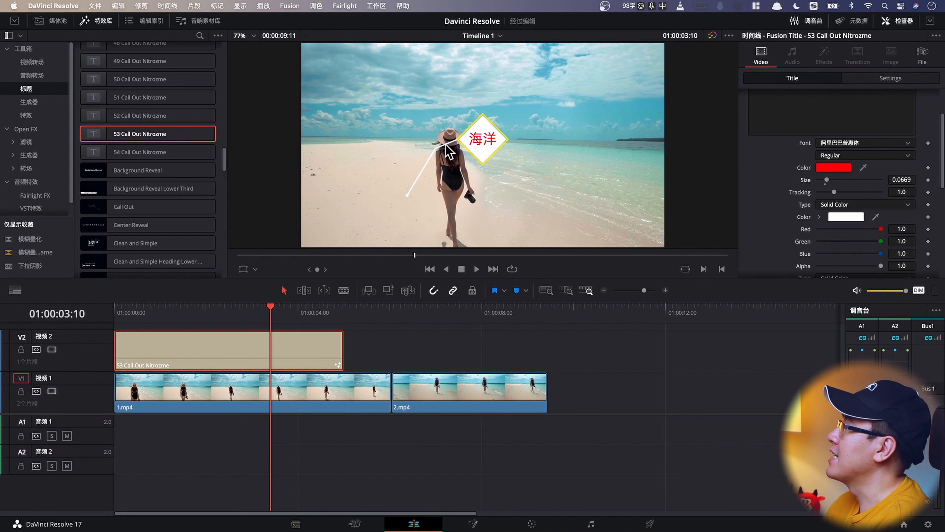
{"action": "scroll", "coordinate": [487, 185], "scroll_direction": "down", "scroll_amount": 1}
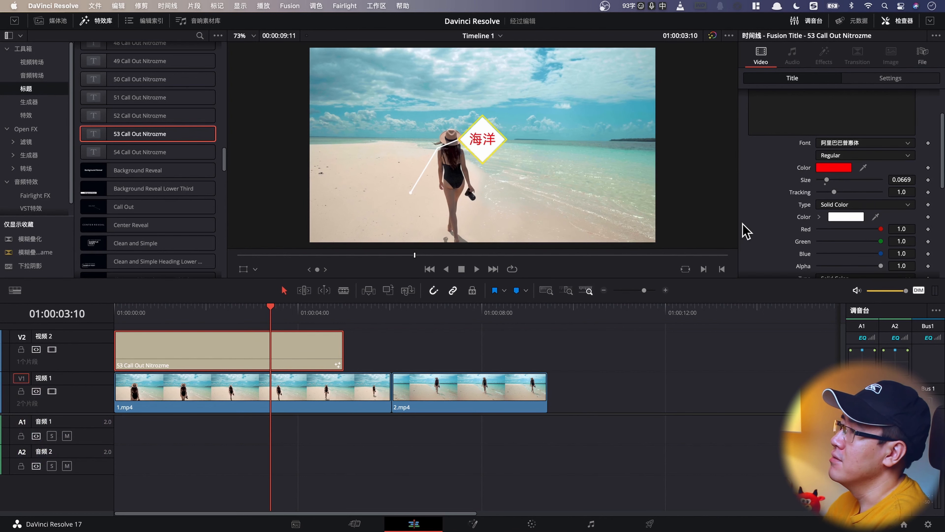
- Colour the call out's pointer line light blue (0.4, 0.8, 1.0) and its end dot light green (0.4, 1.0, 0.4)
{"action": "left_click", "coordinate": [845, 217]}
{"action": "left_click", "coordinate": [73, 463]}
{"action": "left_click", "coordinate": [88, 514]}
{"action": "scroll", "coordinate": [724, 181], "scroll_direction": "down", "scroll_amount": 3}
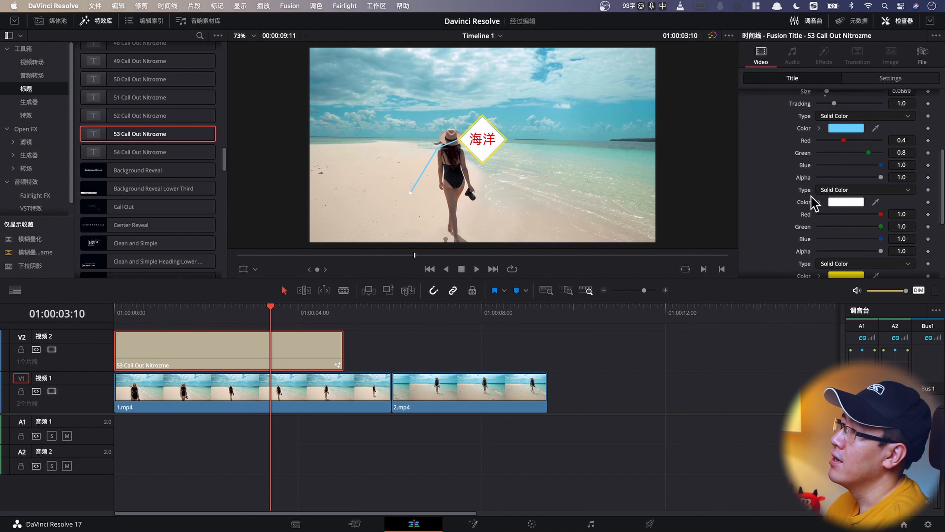
{"action": "left_click", "coordinate": [846, 202]}
{"action": "left_click", "coordinate": [43, 464]}
{"action": "left_click", "coordinate": [89, 514]}
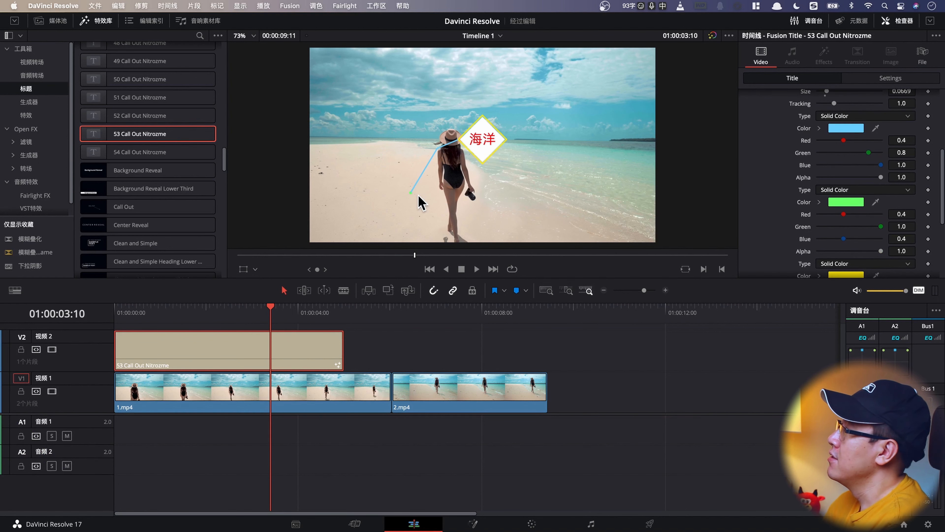
- Set the call out's position to X 402 and Y 76 in its transform settings
{"action": "left_click", "coordinate": [887, 78]}
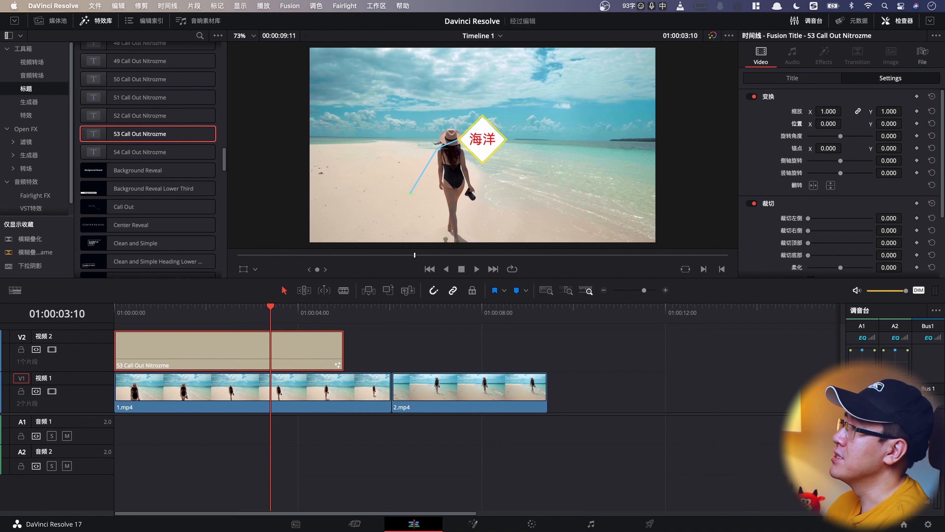
{"action": "left_click_drag", "start_coordinate": [824, 126], "coordinate": [916, 125]}
{"action": "left_click_drag", "start_coordinate": [828, 125], "coordinate": [919, 123]}
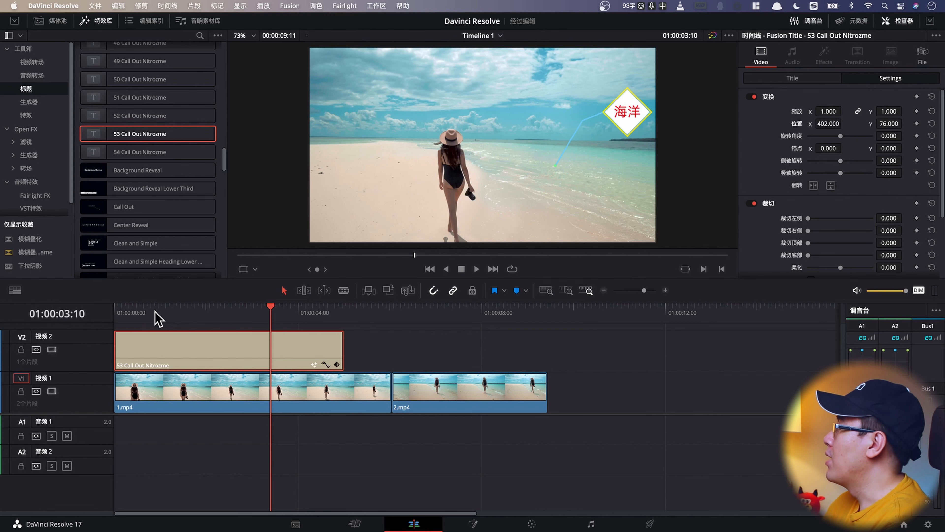
- Play the timeline from the start to 01:00:04:07 to check the call out animation
{"action": "left_click", "coordinate": [116, 313]}
{"action": "key", "text": "space"}
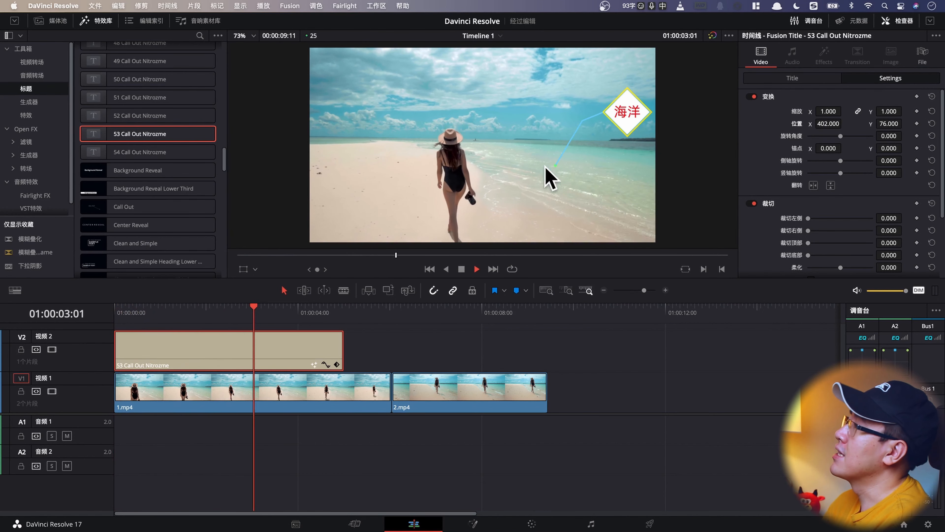
{"action": "key", "text": "space"}
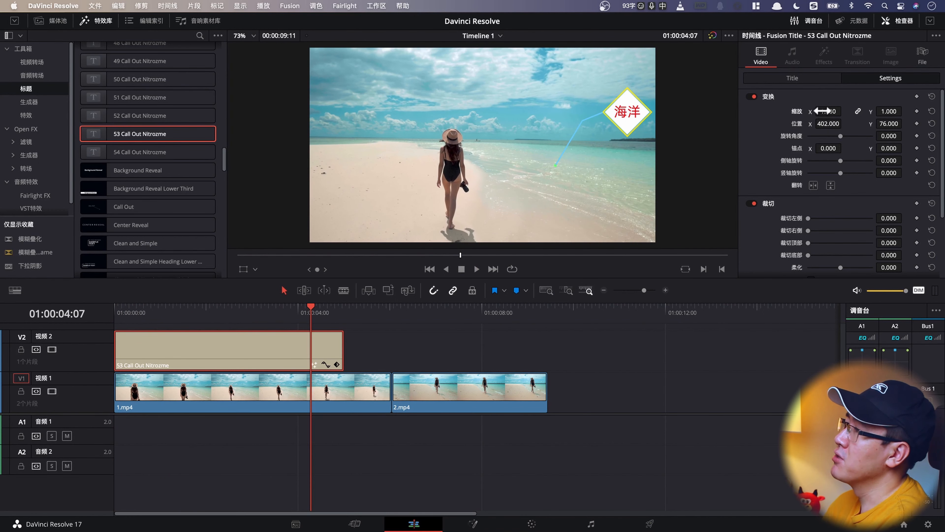
- Scale the call out to a linked X and Y zoom of 1.430
{"action": "left_click_drag", "start_coordinate": [822, 111], "coordinate": [798, 108]}
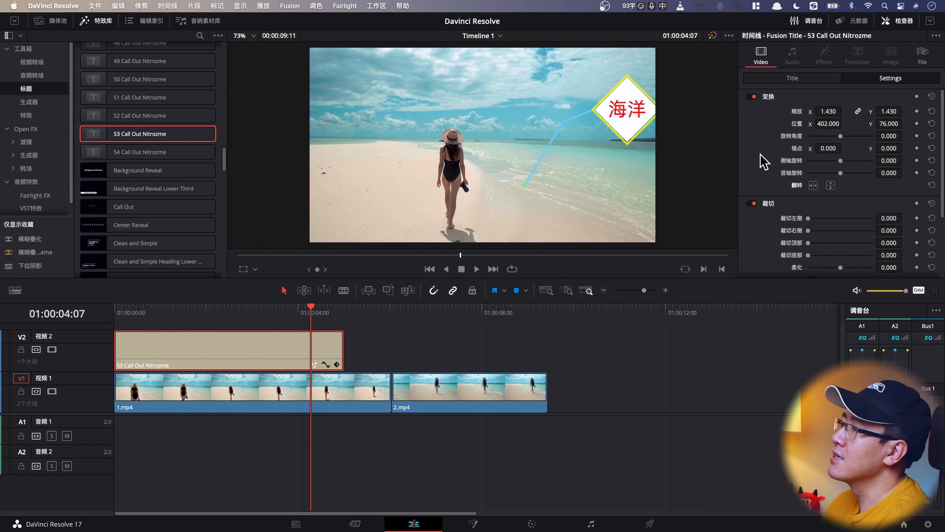
{"action": "scroll", "coordinate": [798, 163], "scroll_direction": "down", "scroll_amount": 3}
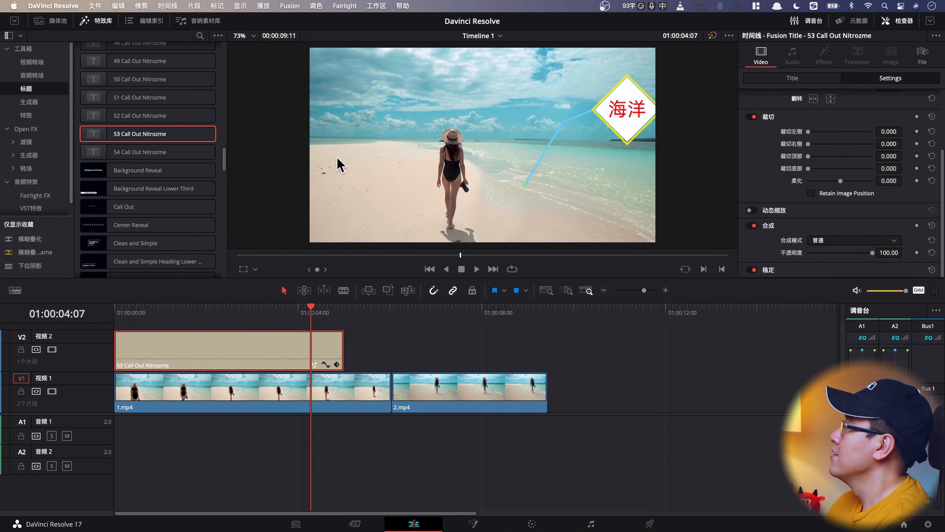
- Browse the Nitrozme presets in the titles library and preview the 45 Call Out Nitrozme title
{"action": "scroll", "coordinate": [160, 130], "scroll_direction": "up", "scroll_amount": 4}
{"action": "mouse_move", "coordinate": [148, 126]}
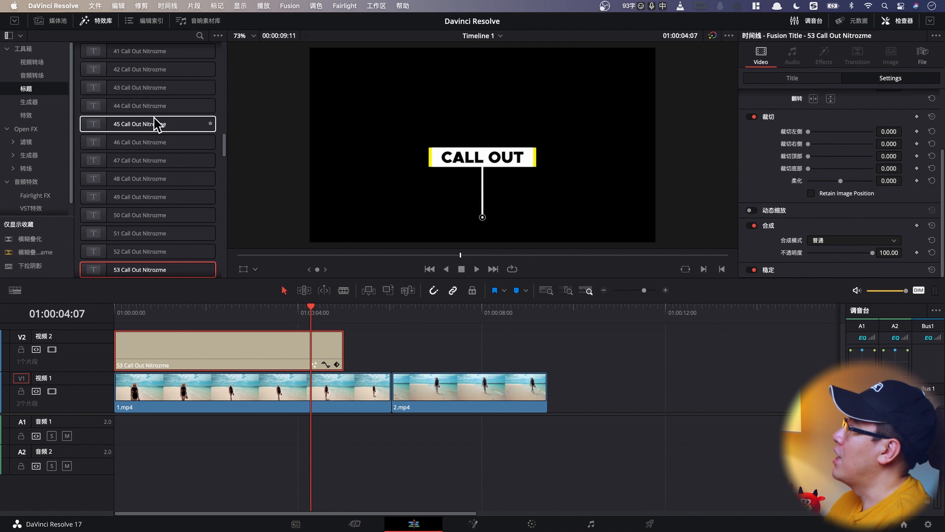
{"action": "scroll", "coordinate": [157, 124], "scroll_direction": "up", "scroll_amount": 3}
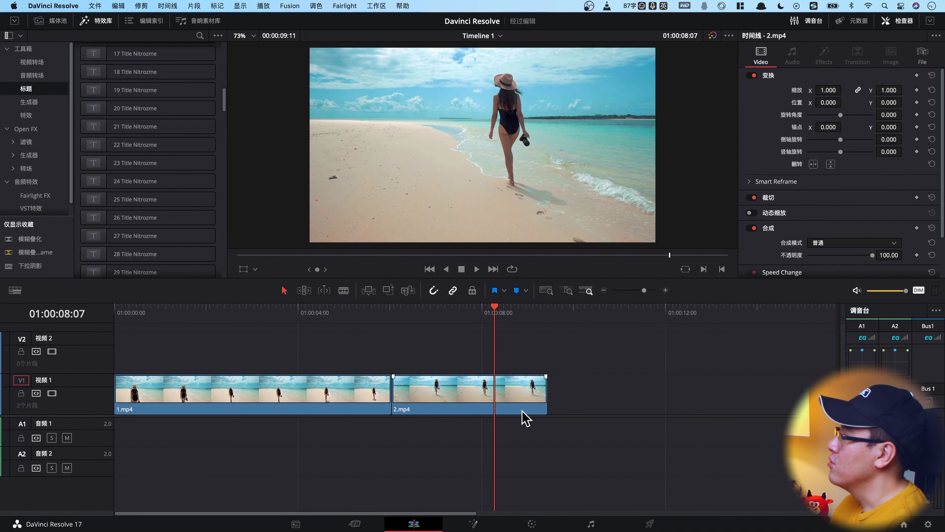
- Switch to the Color page for clip 2.mp4 and view the ACES and Olympus folders in the LUT library
{"action": "left_click", "coordinate": [539, 522]}
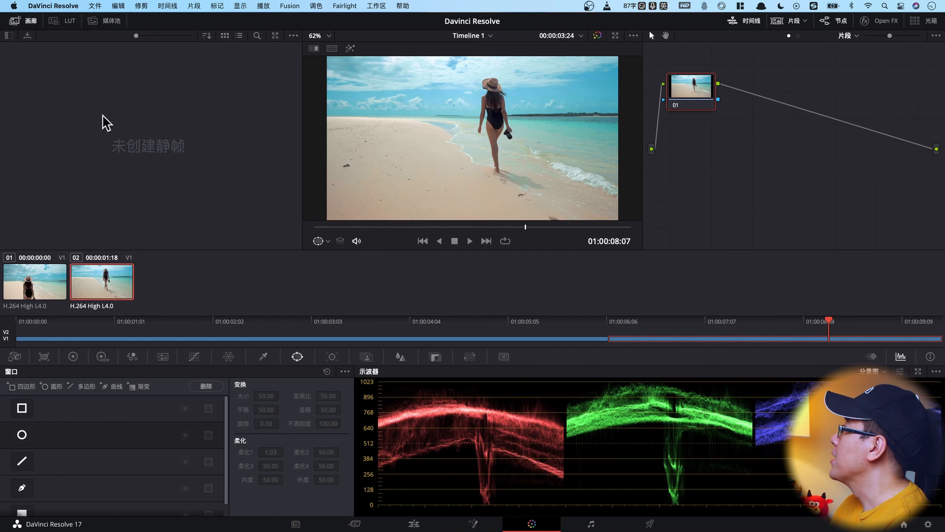
{"action": "left_click", "coordinate": [64, 21]}
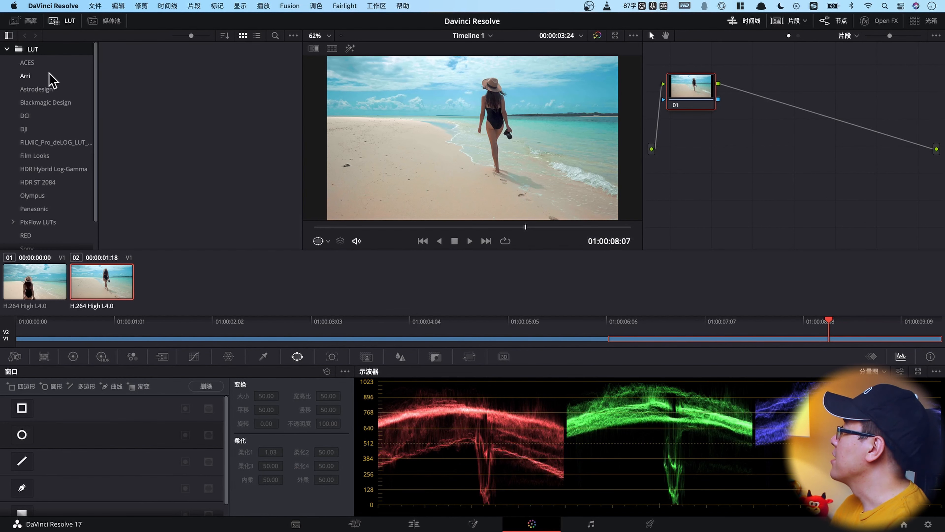
{"action": "left_click", "coordinate": [29, 63]}
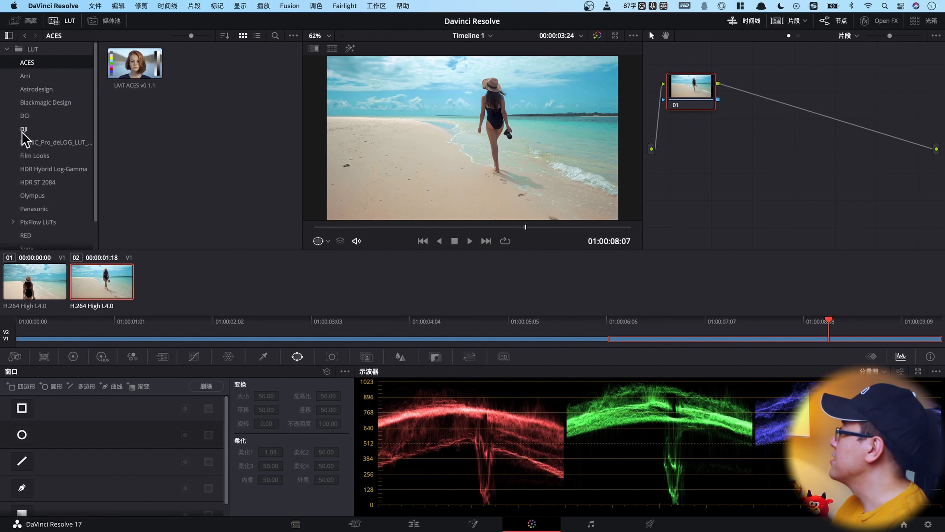
{"action": "left_click", "coordinate": [30, 196]}
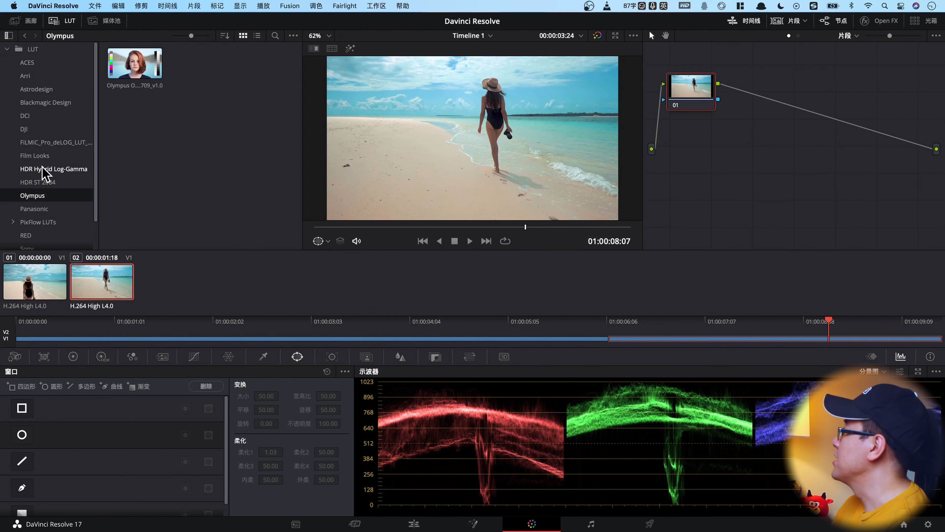
- Apply the Gamma 2.4 to HDR 1000 nits LUT from the HDR ST 2084 folder to node 01 and preview other LUTs
{"action": "left_click", "coordinate": [38, 182]}
{"action": "double_click", "coordinate": [153, 70]}
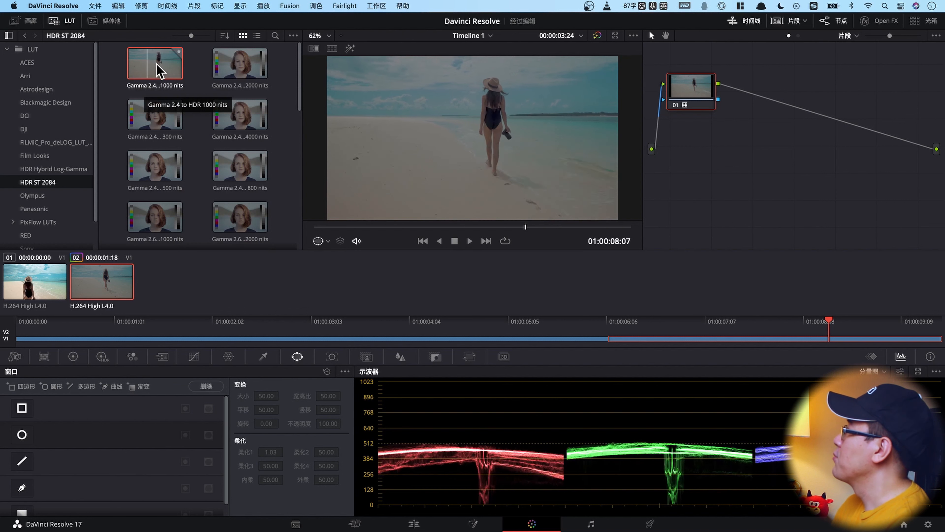
{"action": "scroll", "coordinate": [158, 74], "scroll_direction": "down", "scroll_amount": 5}
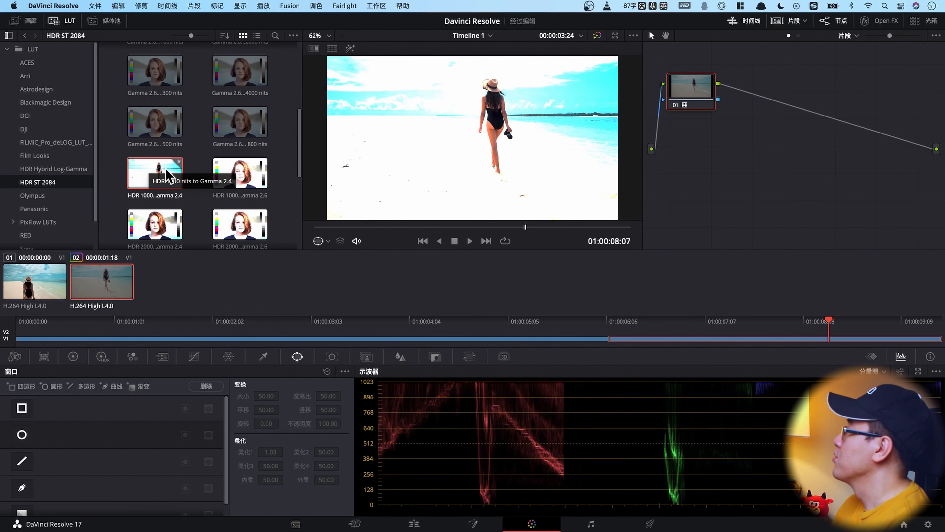
{"action": "scroll", "coordinate": [164, 178], "scroll_direction": "down", "scroll_amount": 1}
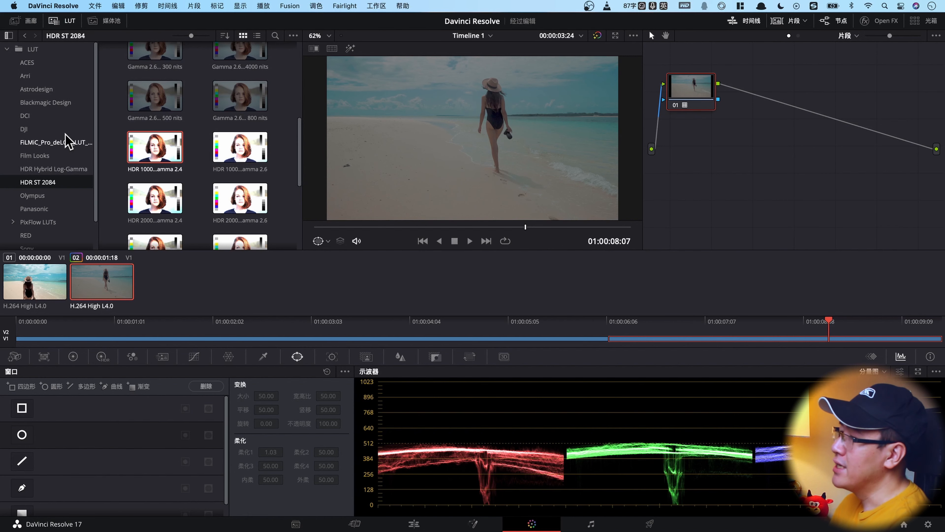
- Open the LUT folder from the color management project settings, move the Nitrozme LUTs folder from Transitions Library into it, and close the settings
{"action": "left_click", "coordinate": [925, 524]}
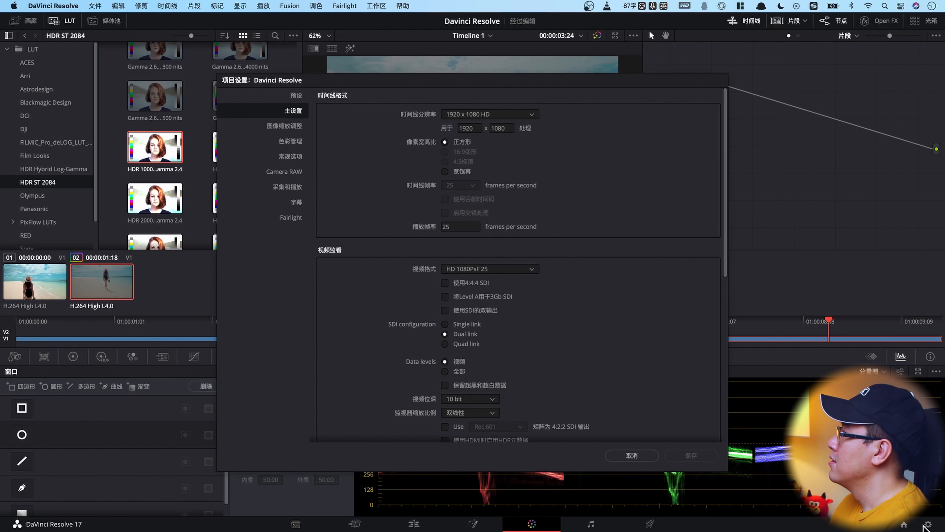
{"action": "left_click", "coordinate": [283, 142]}
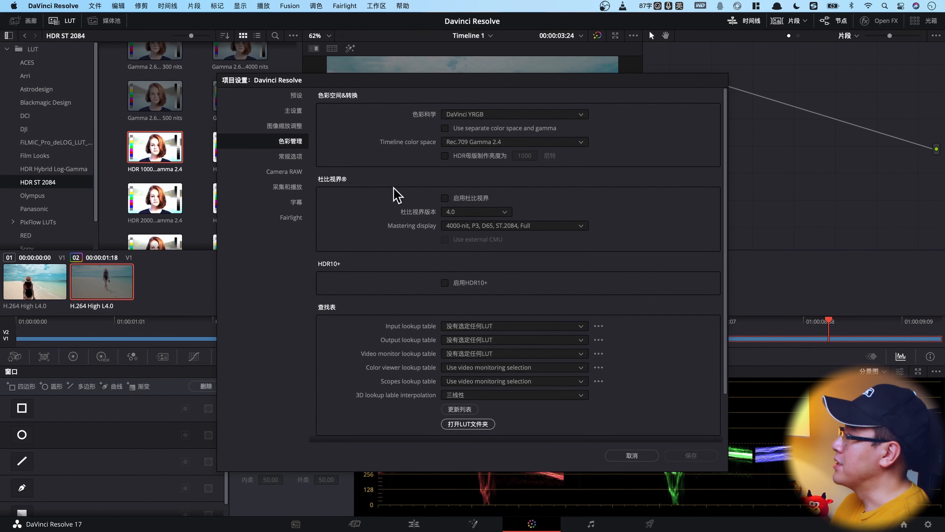
{"action": "left_click", "coordinate": [483, 428]}
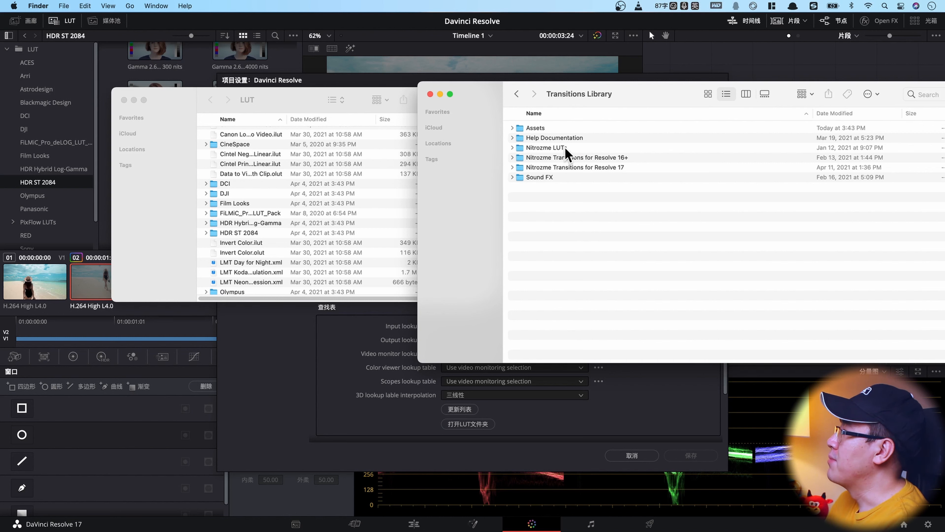
{"action": "left_click_drag", "start_coordinate": [565, 153], "coordinate": [316, 169]}
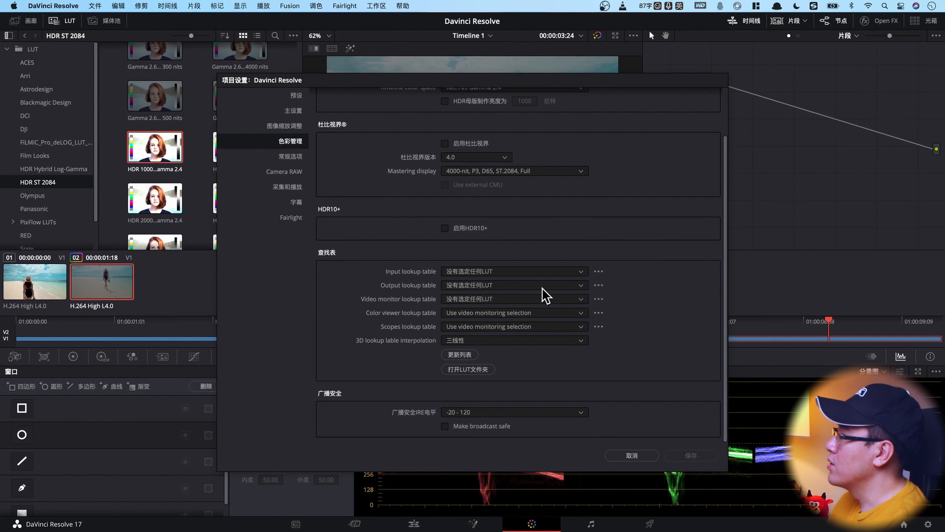
{"action": "left_click", "coordinate": [644, 461]}
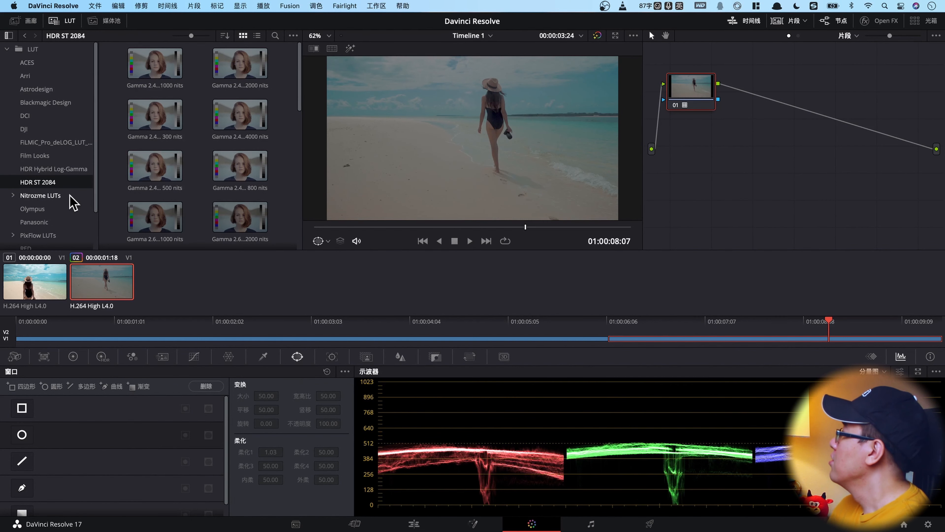
- Expand the Nitrozme LUTs folder in the LUT library and preview Color Gain_06 on clip 02
{"action": "left_click", "coordinate": [14, 197]}
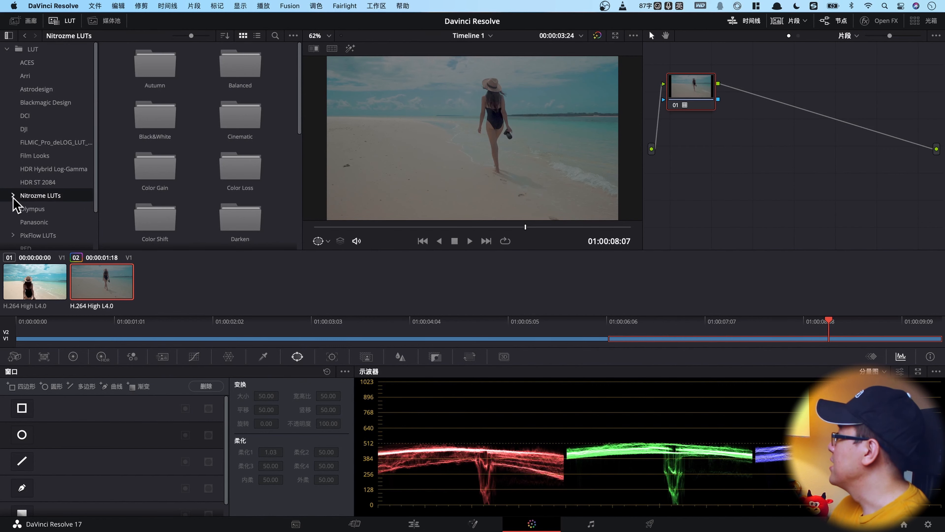
{"action": "left_click", "coordinate": [13, 196]}
{"action": "scroll", "coordinate": [47, 211], "scroll_direction": "down", "scroll_amount": 3}
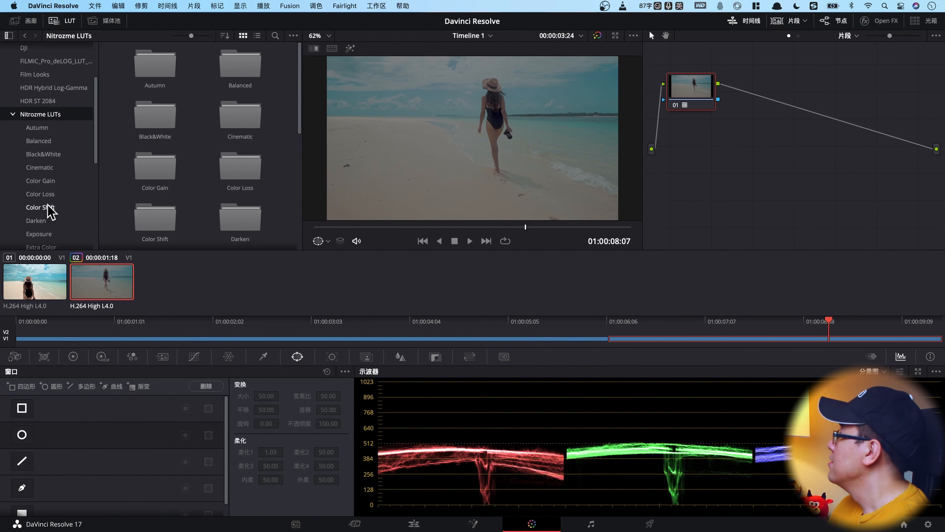
{"action": "left_click", "coordinate": [46, 181]}
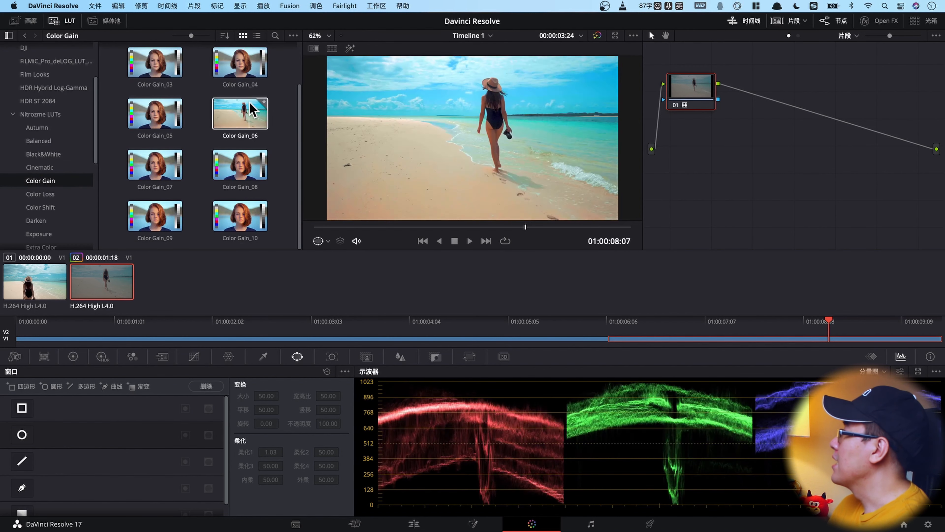
- Browse the Grim Movie, Warm, Vintage, Nature and Hollywood LUT folders, previewing Warm_07 and Vintage_03 on clip 02
{"action": "scroll", "coordinate": [248, 164], "scroll_direction": "down", "scroll_amount": 1}
{"action": "scroll", "coordinate": [55, 226], "scroll_direction": "down", "scroll_amount": 1}
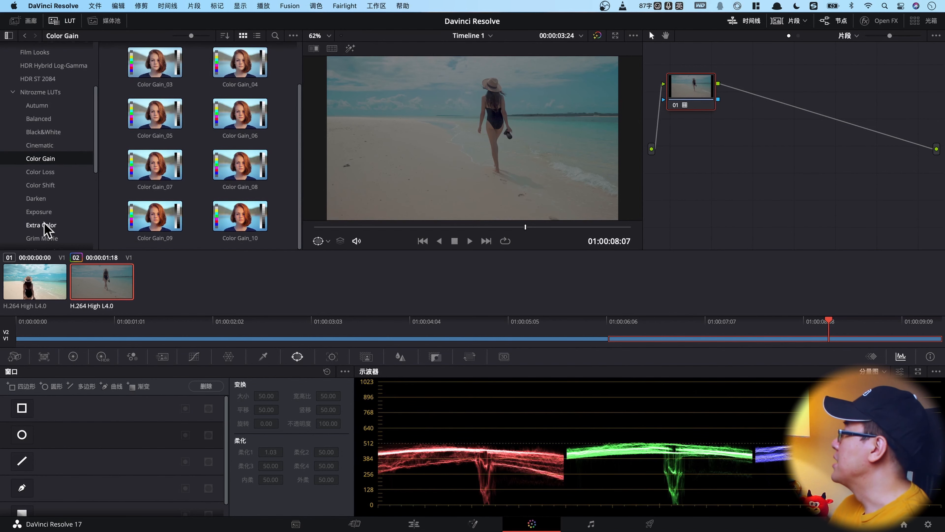
{"action": "left_click", "coordinate": [45, 238]}
{"action": "scroll", "coordinate": [56, 194], "scroll_direction": "down", "scroll_amount": 5}
{"action": "left_click", "coordinate": [34, 210]}
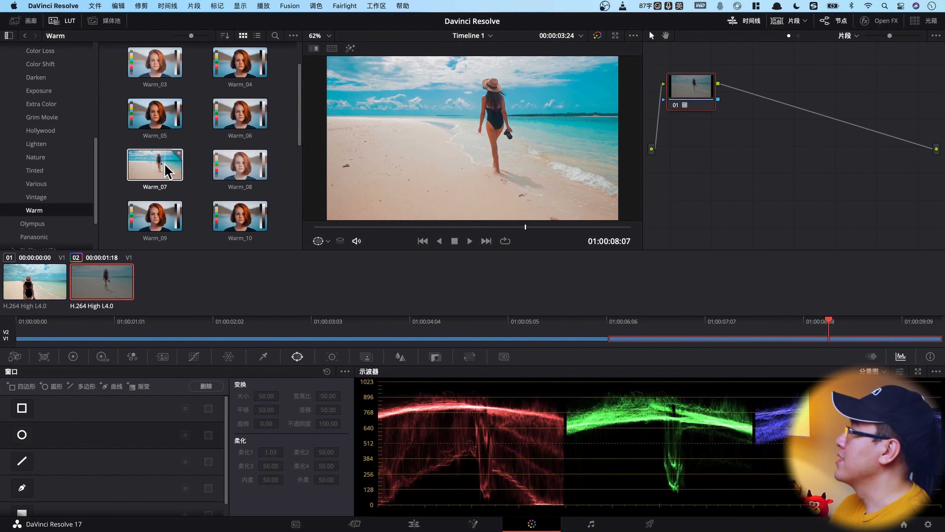
{"action": "left_click", "coordinate": [37, 197]}
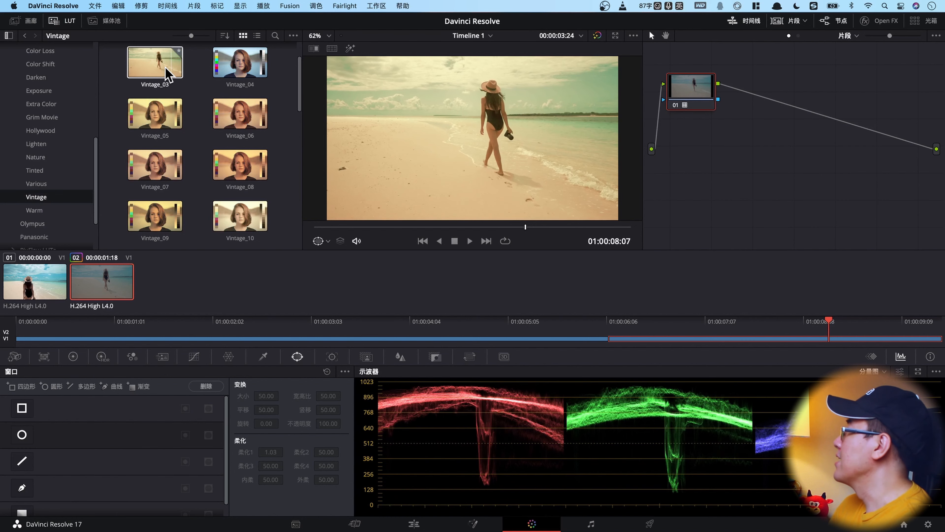
{"action": "left_click", "coordinate": [41, 157]}
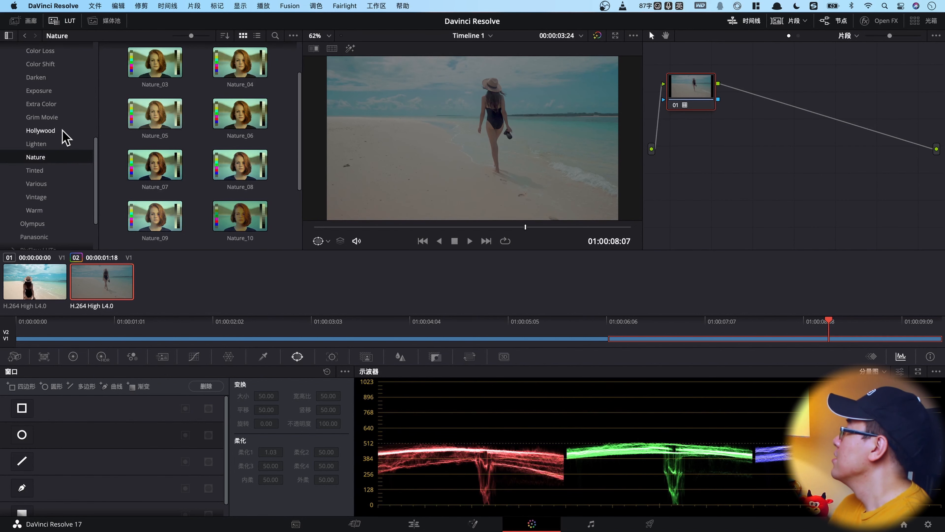
{"action": "left_click", "coordinate": [71, 131]}
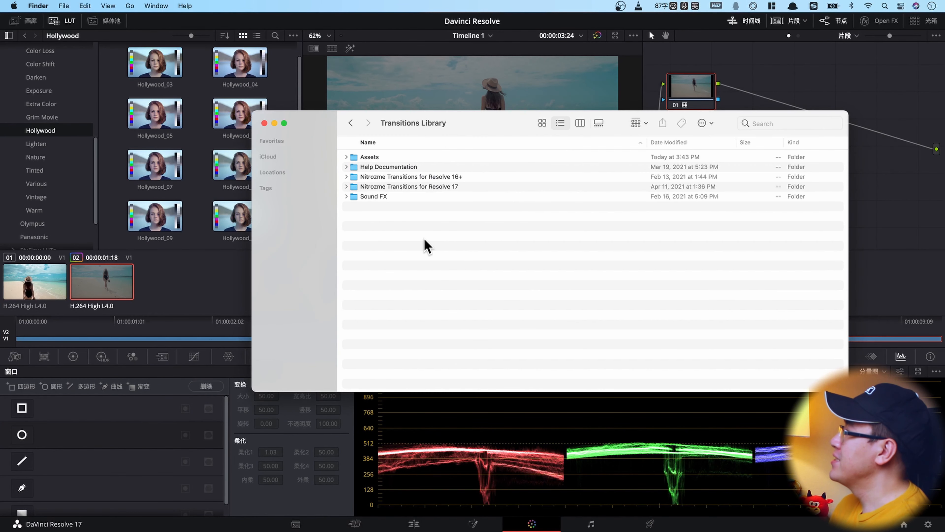
- In Finder, open the Sound FX folder in Transitions Library and look through its audio files from the Click to the Whoosh sounds
{"action": "double_click", "coordinate": [383, 198]}
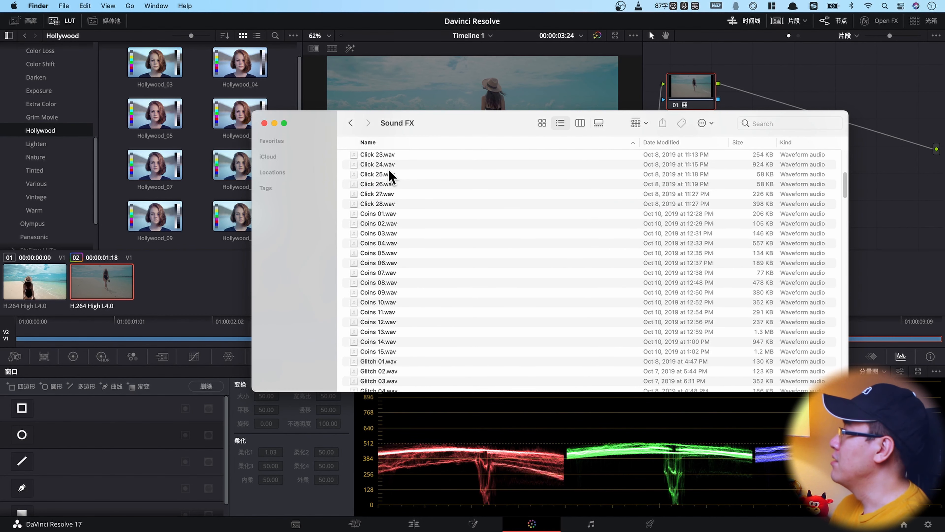
{"action": "scroll", "coordinate": [382, 174], "scroll_direction": "down", "scroll_amount": 10}
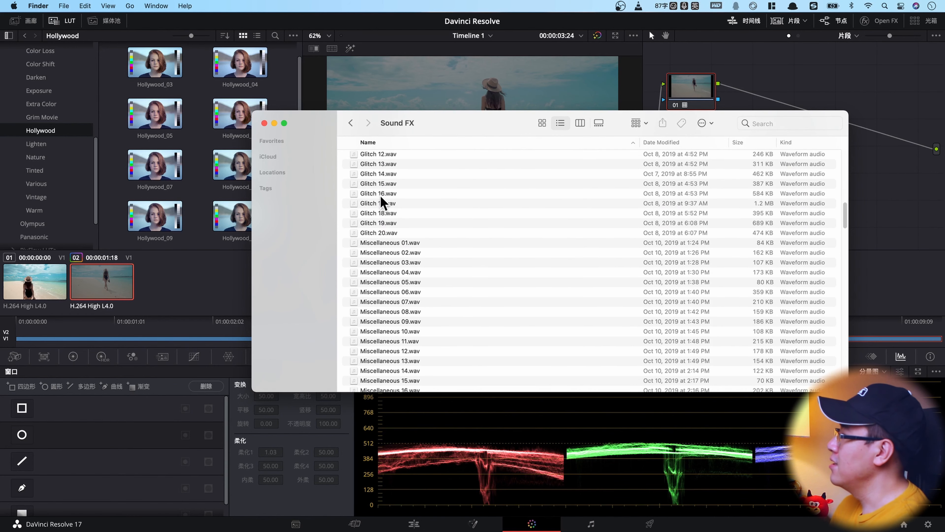
{"action": "scroll", "coordinate": [400, 198], "scroll_direction": "down", "scroll_amount": 15}
{"action": "scroll", "coordinate": [400, 197], "scroll_direction": "down", "scroll_amount": 15}
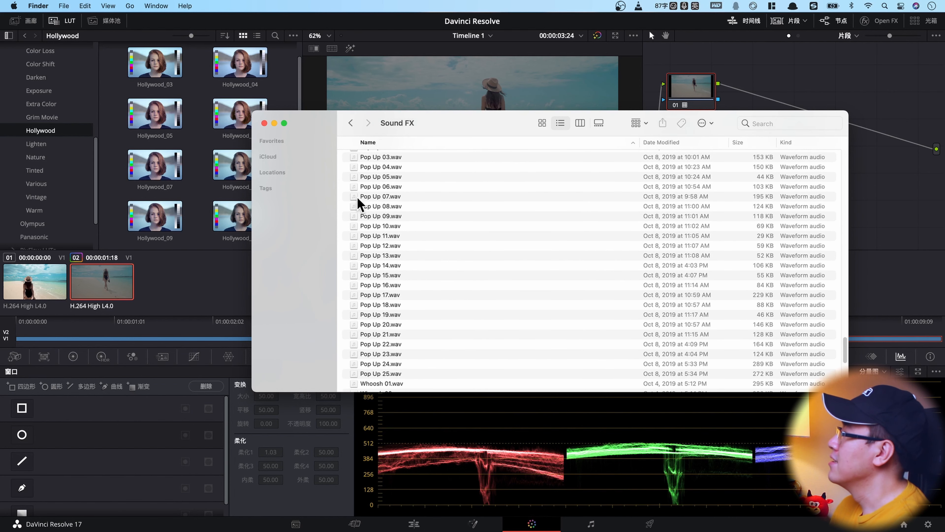
{"action": "scroll", "coordinate": [362, 204], "scroll_direction": "down", "scroll_amount": 15}
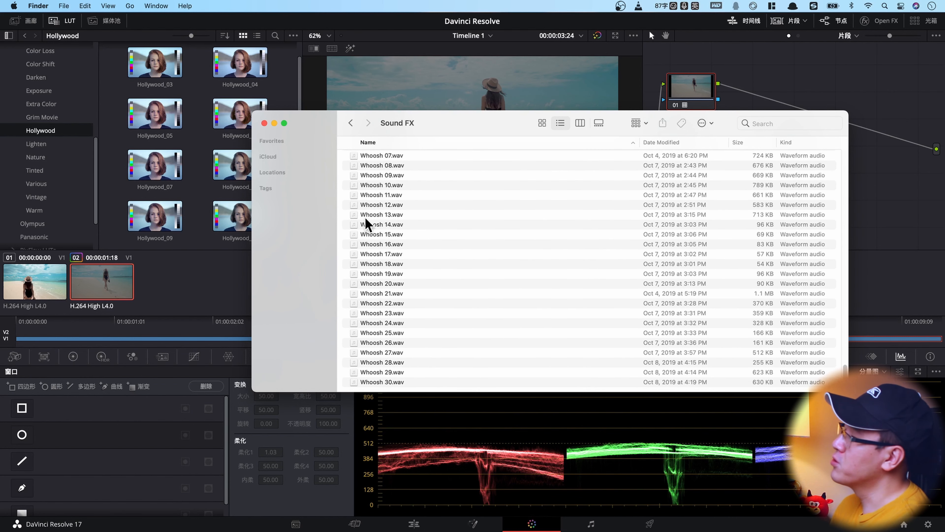
{"action": "scroll", "coordinate": [433, 241], "scroll_direction": "up", "scroll_amount": 20}
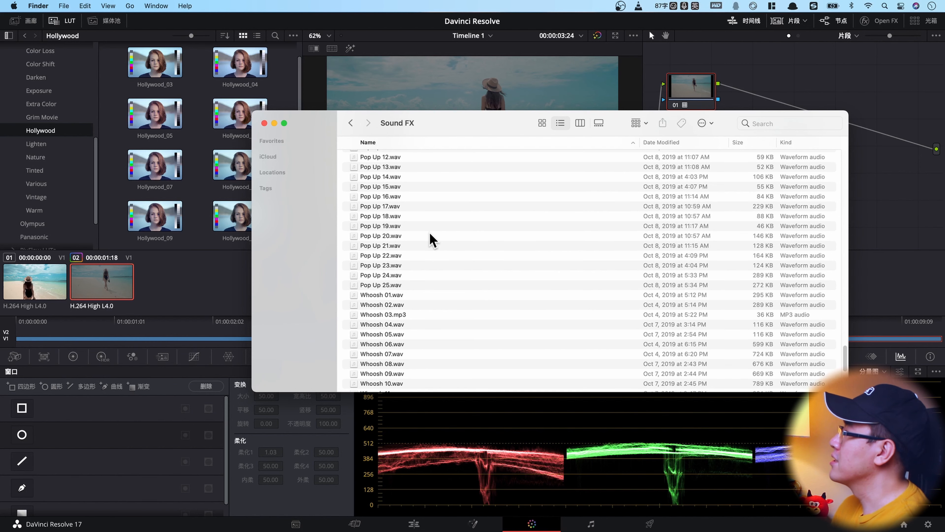
{"action": "scroll", "coordinate": [443, 234], "scroll_direction": "down", "scroll_amount": 20}
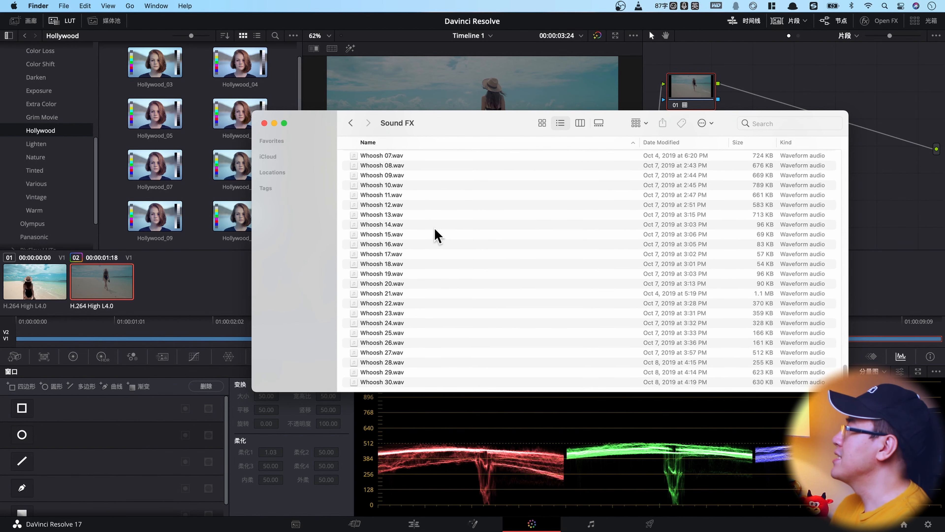